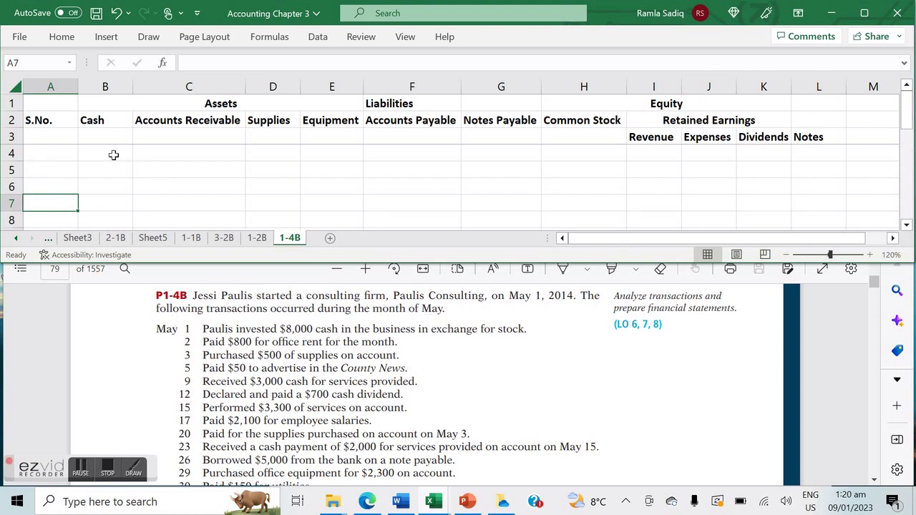
# - Apply the comma number style to the empty transaction range B4:K14
pyautogui.click(110, 160)
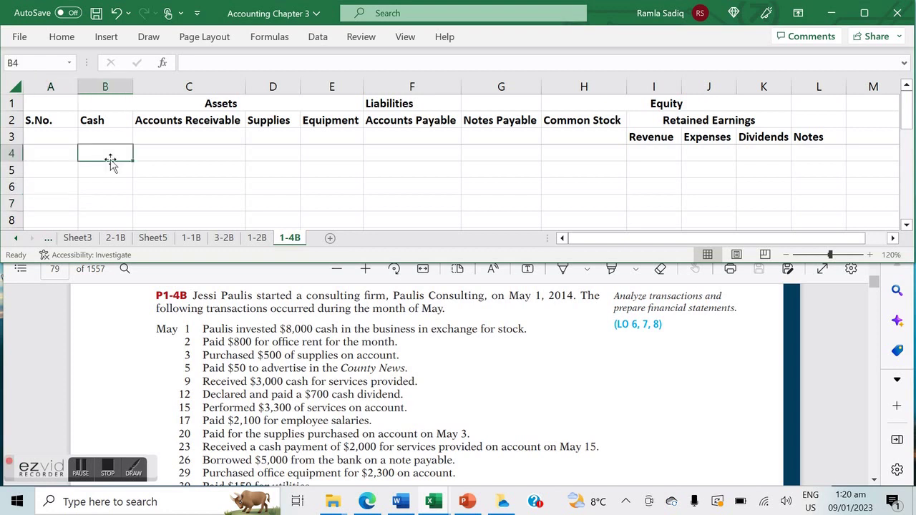
pyautogui.hotkey('shift', 'Right')
pyautogui.hotkey('shift', 'Right')
pyautogui.hotkey('shift', 'Right')
pyautogui.hotkey('shift', 'Right')
pyautogui.hotkey('shift', 'Right')
pyautogui.hotkey('shift', 'Right')
pyautogui.hotkey('shift', 'Right')
pyautogui.hotkey('shift', 'Right')
pyautogui.hotkey('shift', 'Right')
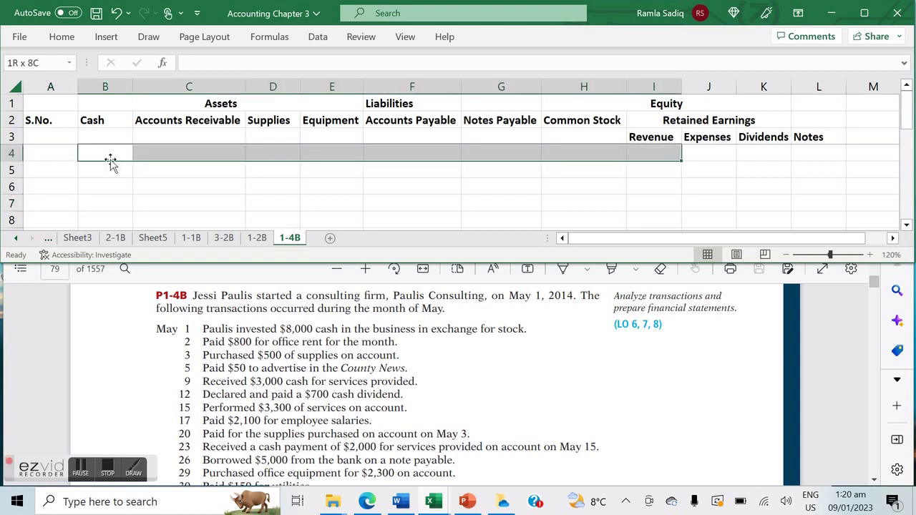
pyautogui.hotkey('shift', 'Down')
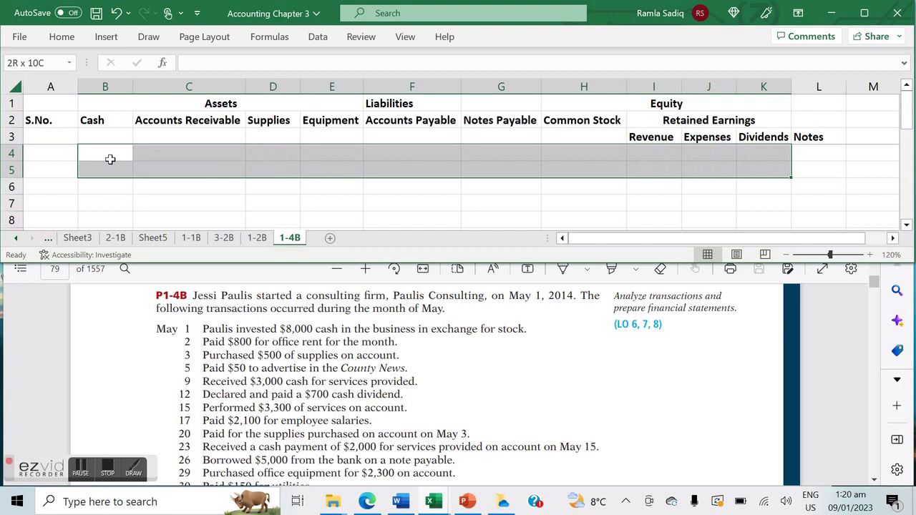
pyautogui.hotkey('shift', 'Down')
pyautogui.hotkey('shift', 'Down')
pyautogui.hotkey('shift', 'Down')
pyautogui.hotkey('shift', 'Down')
pyautogui.hotkey('shift', 'Down')
pyautogui.hotkey('shift', 'Down')
pyautogui.hotkey('shift', 'Down')
pyautogui.hotkey('shift', 'Down')
pyautogui.hotkey('shift', 'Down')
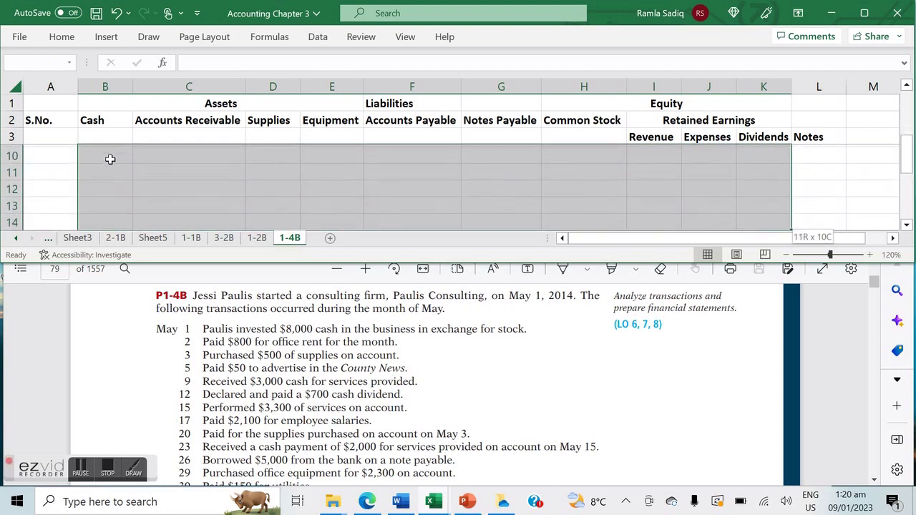
pyautogui.click(62, 37)
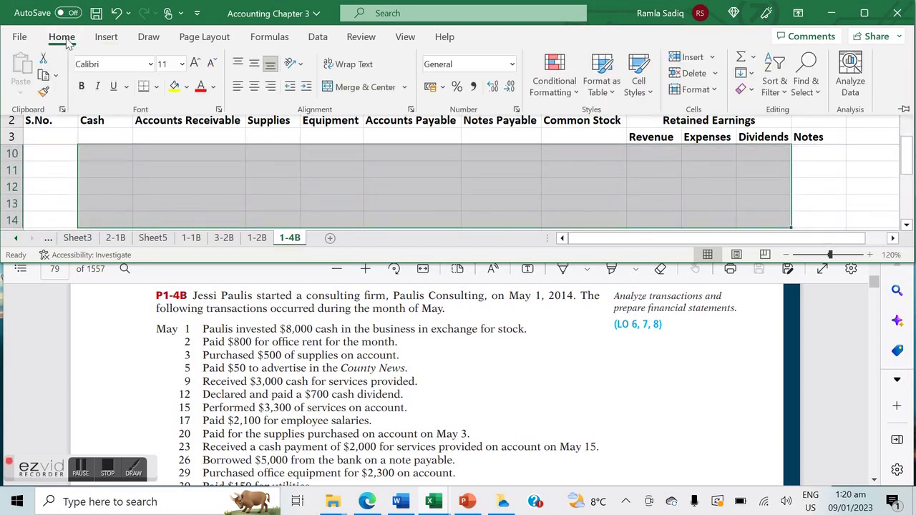
pyautogui.click(473, 87)
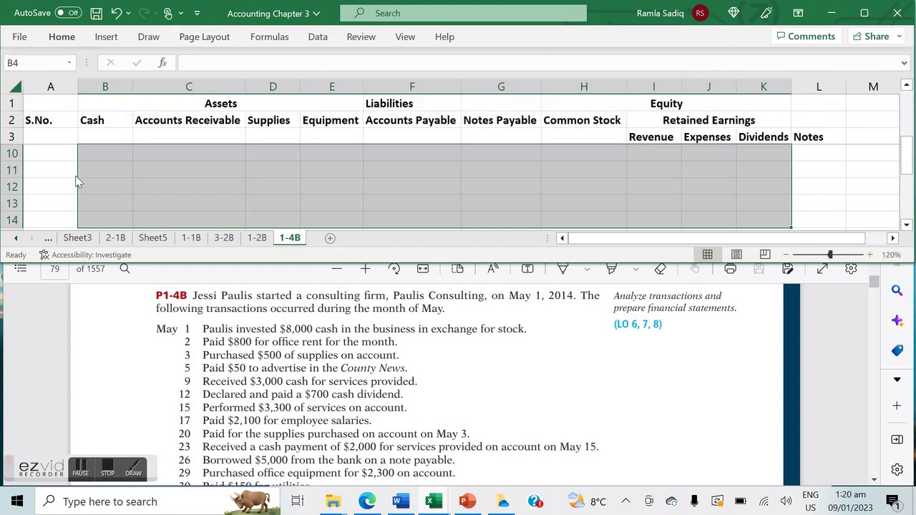
# - Change the S.No. header in cell A2 to Date
pyautogui.press('Up')
pyautogui.press('Up')
pyautogui.press('Down')
pyautogui.press('Down')
pyautogui.press('Down')
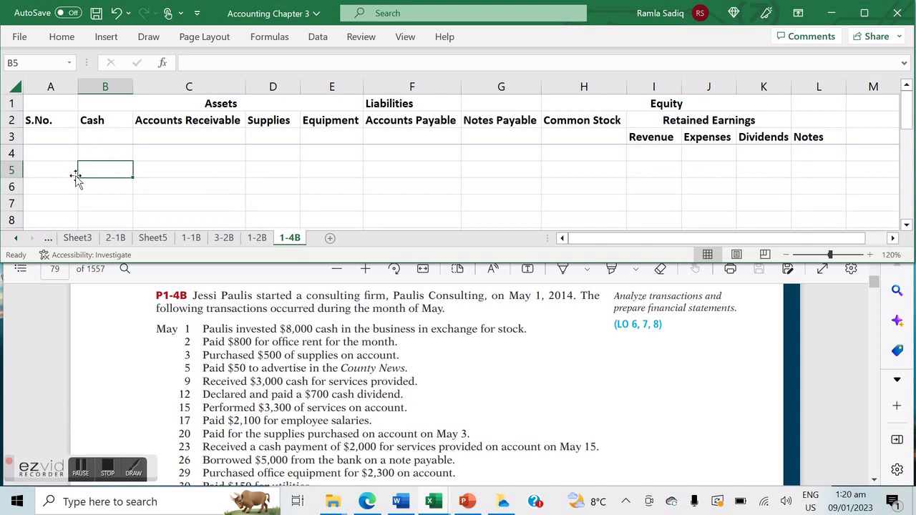
pyautogui.press('Up')
pyautogui.press('Left')
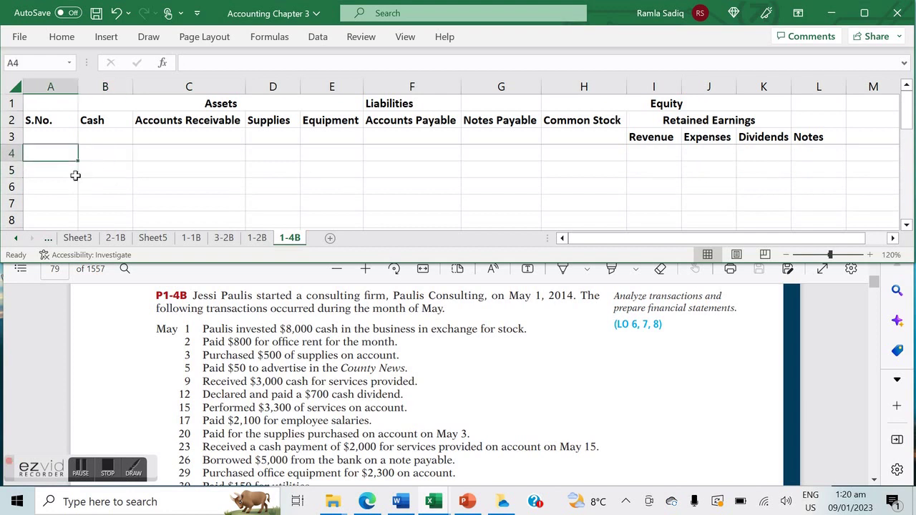
pyautogui.press('Up')
pyautogui.press('Up')
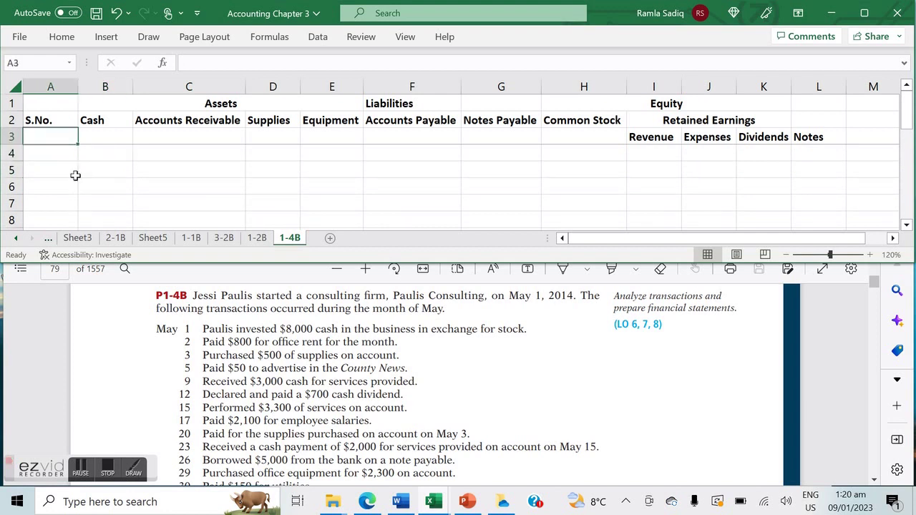
pyautogui.write('Date')
pyautogui.press('Up')
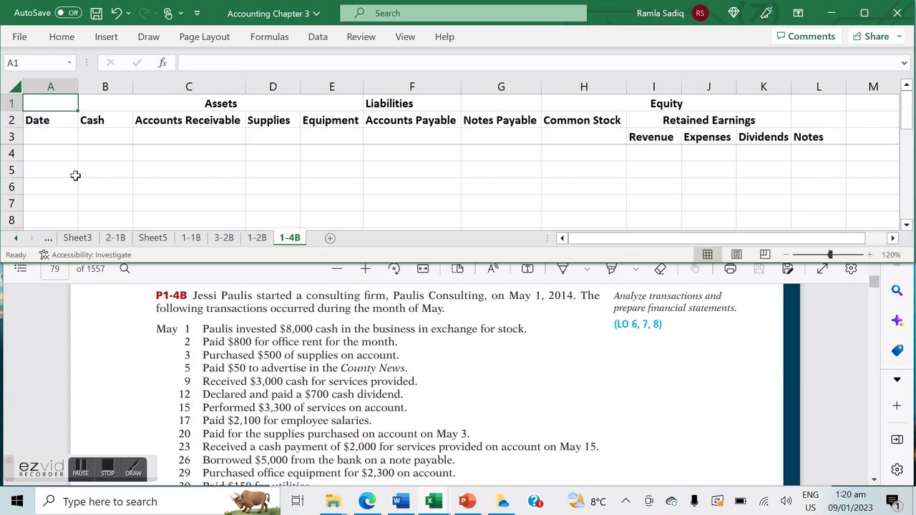
# - Enter the date 1-05 for the first transaction in cell A4
pyautogui.press('Down')
pyautogui.press('Down')
pyautogui.press('Down')
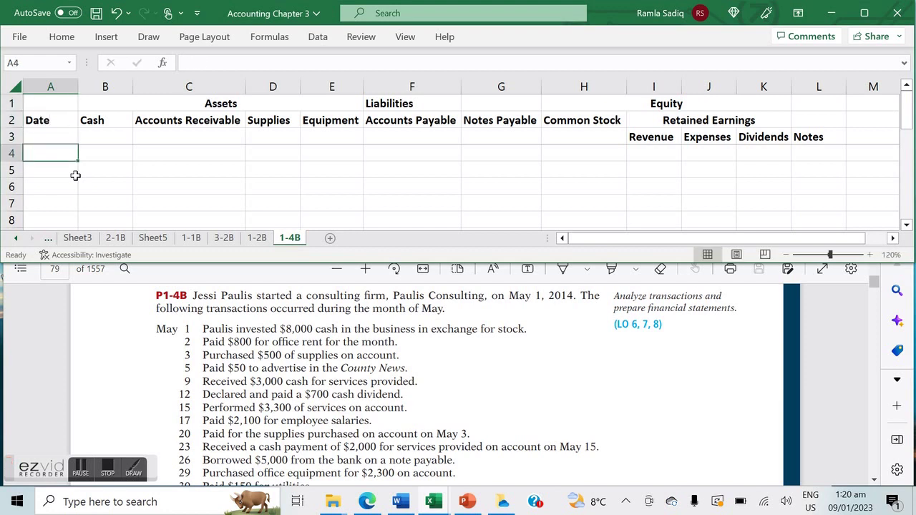
pyautogui.write('1-05')
pyautogui.press('Return')
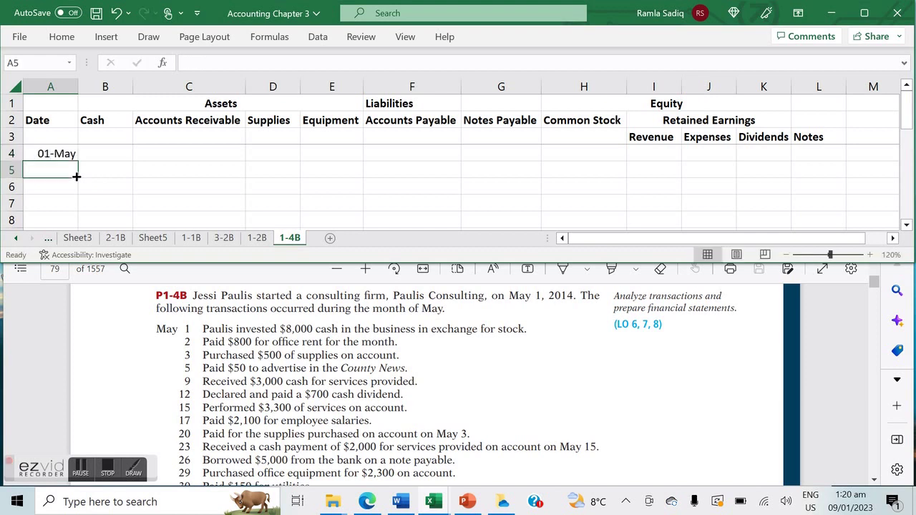
pyautogui.press('Up')
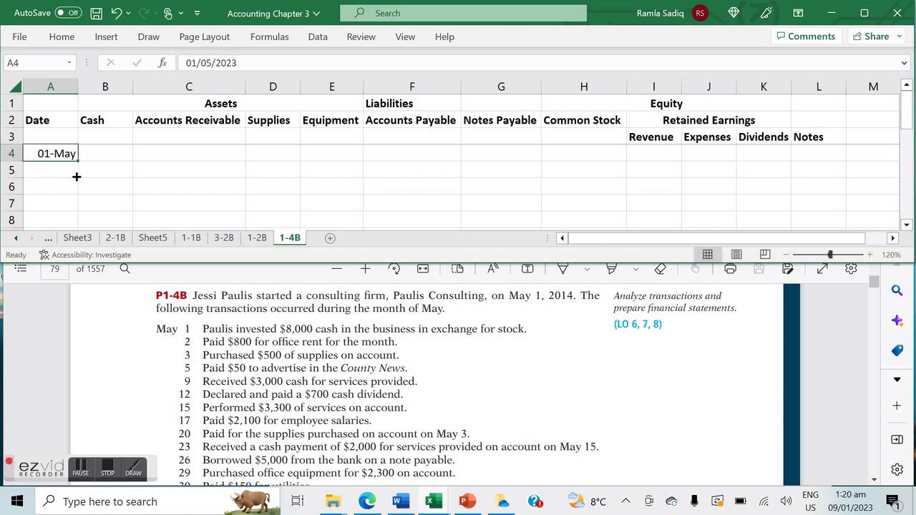
# - Switch to the textbook PDF in the browser and examine problem P1-4B's May transactions, instructions and required table format
pyautogui.click(285, 434)
pyautogui.scroll(-2, 285, 434)
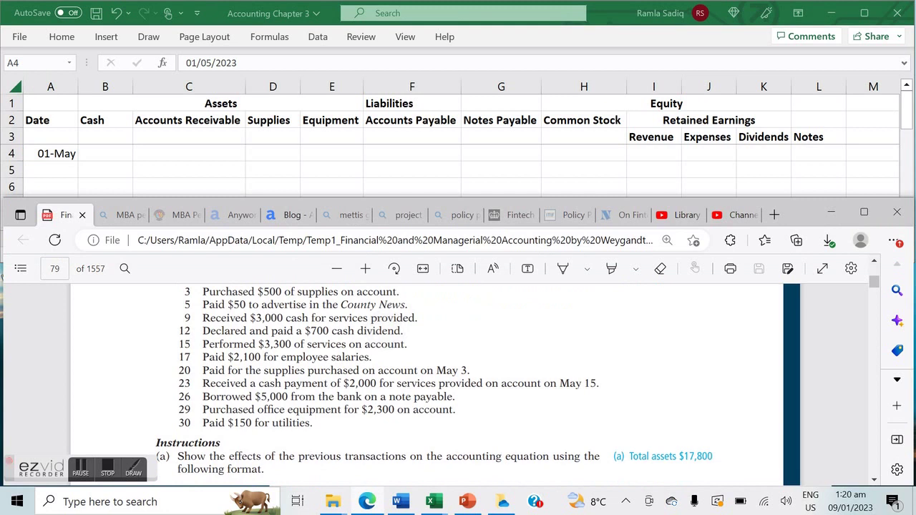
pyautogui.scroll(-2, 430, 379)
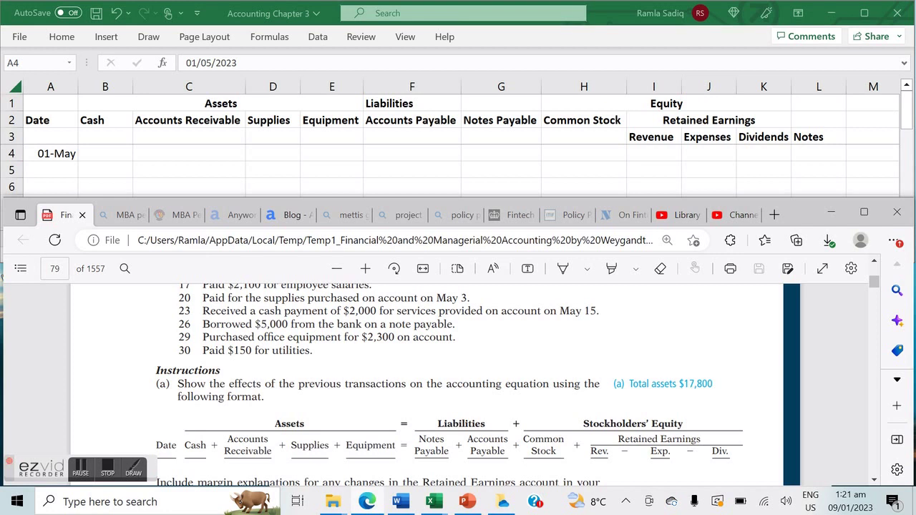
pyautogui.scroll(-2, 443, 387)
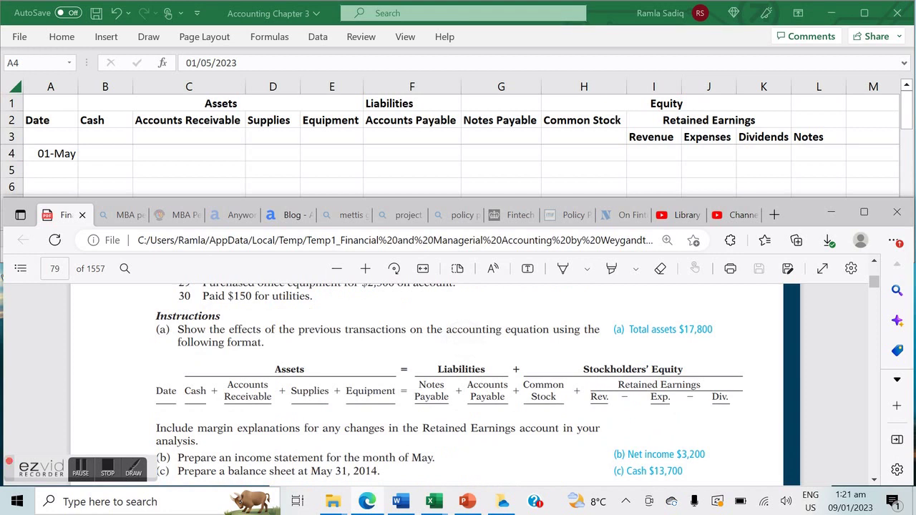
pyautogui.scroll(-1, 449, 385)
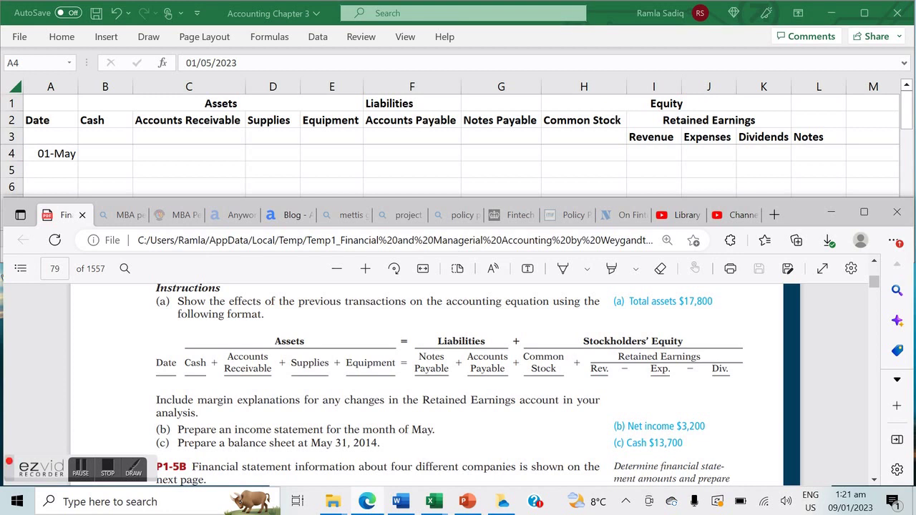
pyautogui.scroll(3, 436, 385)
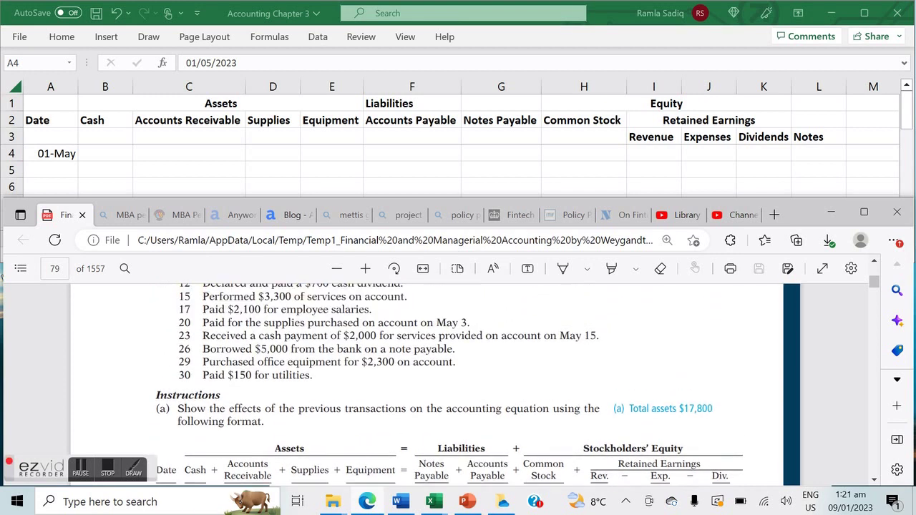
pyautogui.scroll(3, 436, 385)
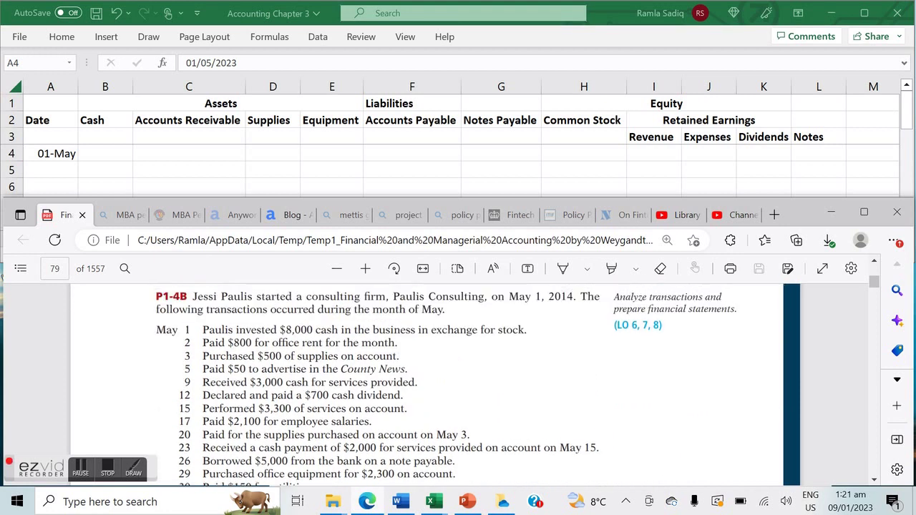
pyautogui.scroll(-1, 436, 385)
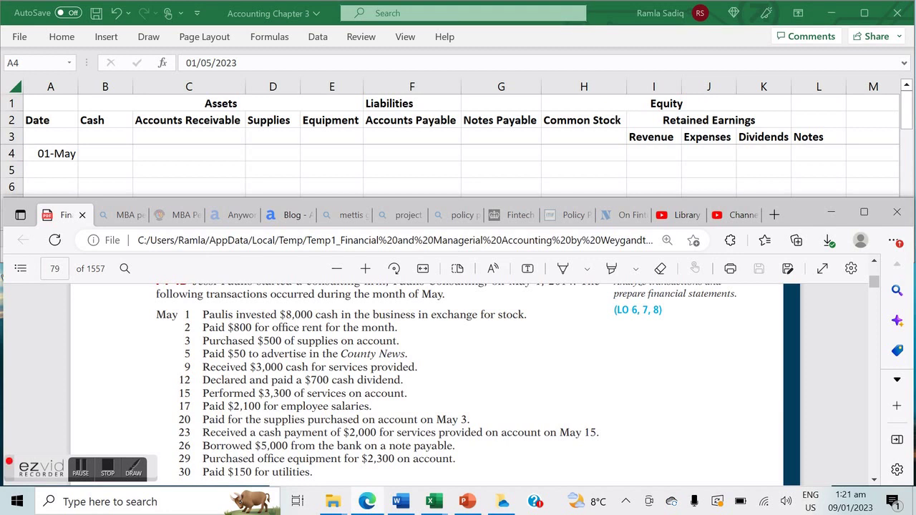
# - Back in the spreadsheet, record the May 1 investment in row 4 as +8000 under Cash and +8000 under Common Stock
pyautogui.click(112, 152)
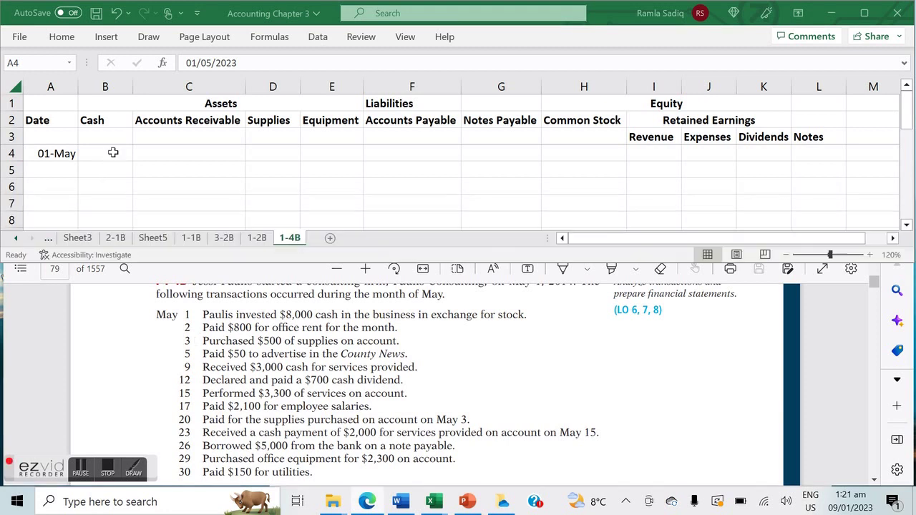
pyautogui.click(112, 153)
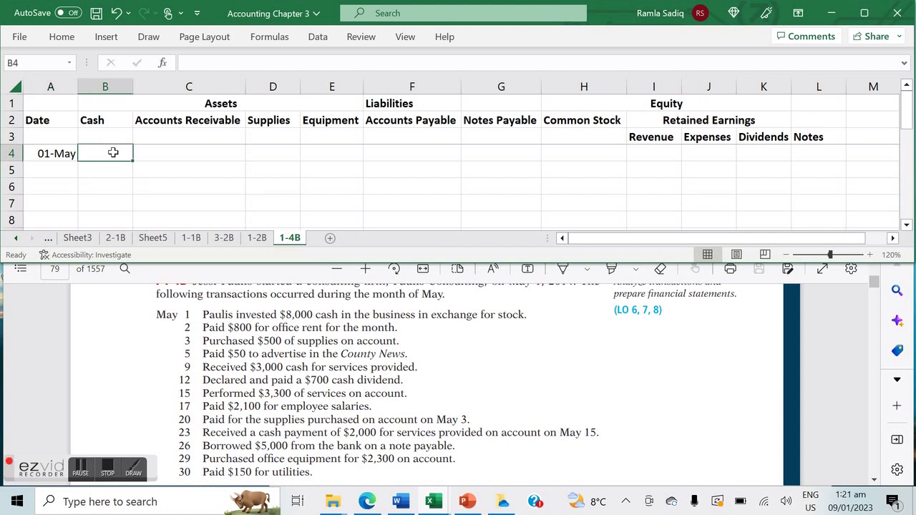
pyautogui.write('+800')
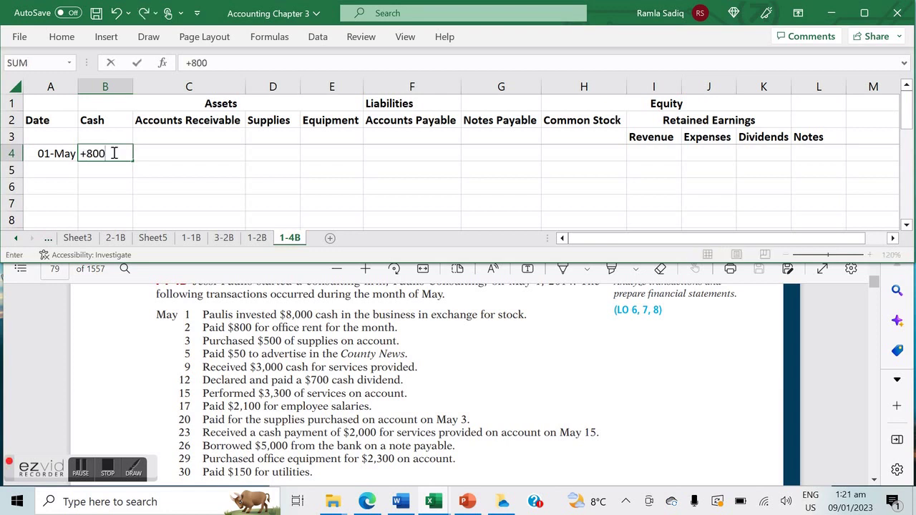
pyautogui.write('0')
pyautogui.press('Tab')
pyautogui.press('Tab')
pyautogui.press('Tab')
pyautogui.press('Tab')
pyautogui.press('Tab')
pyautogui.press('Tab')
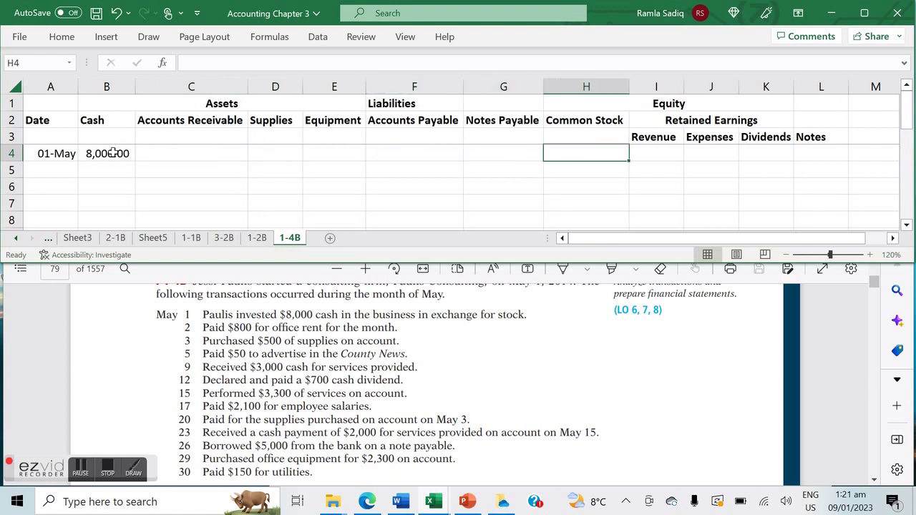
pyautogui.write('+8000')
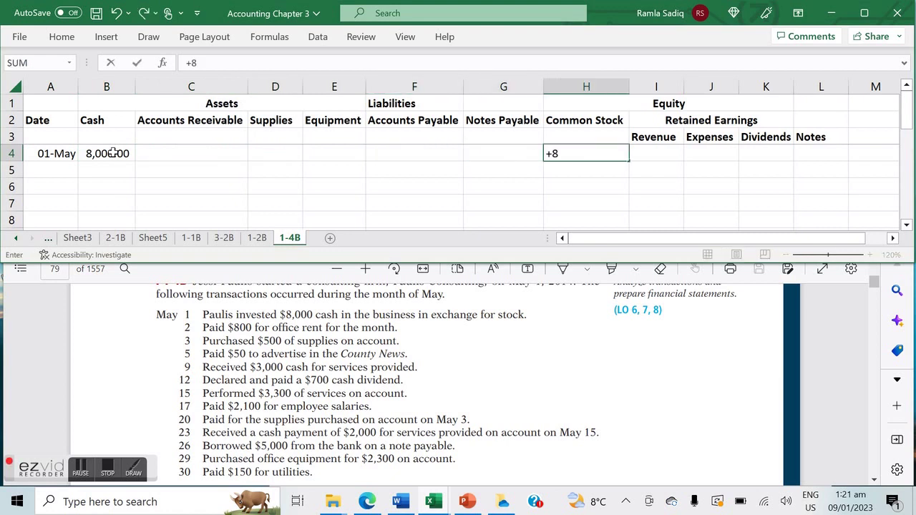
pyautogui.press('Return')
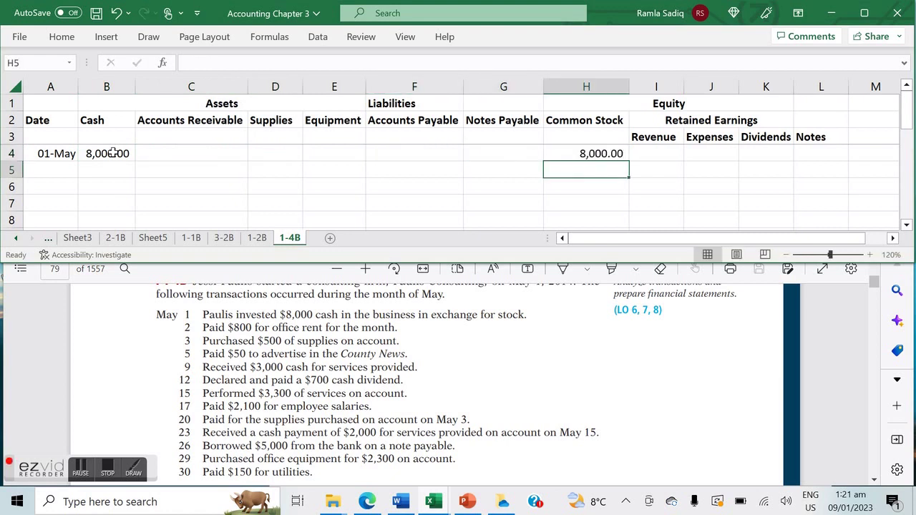
# - Enter the date 2-05 for the second transaction in cell A5
pyautogui.press('Left')
pyautogui.press('Left')
pyautogui.press('Left')
pyautogui.press('Left')
pyautogui.press('Left')
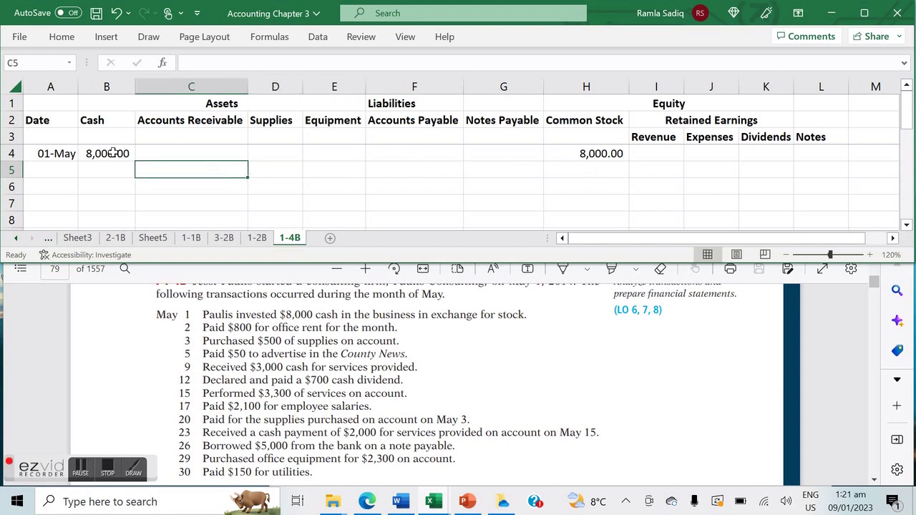
pyautogui.press('Left')
pyautogui.press('Left')
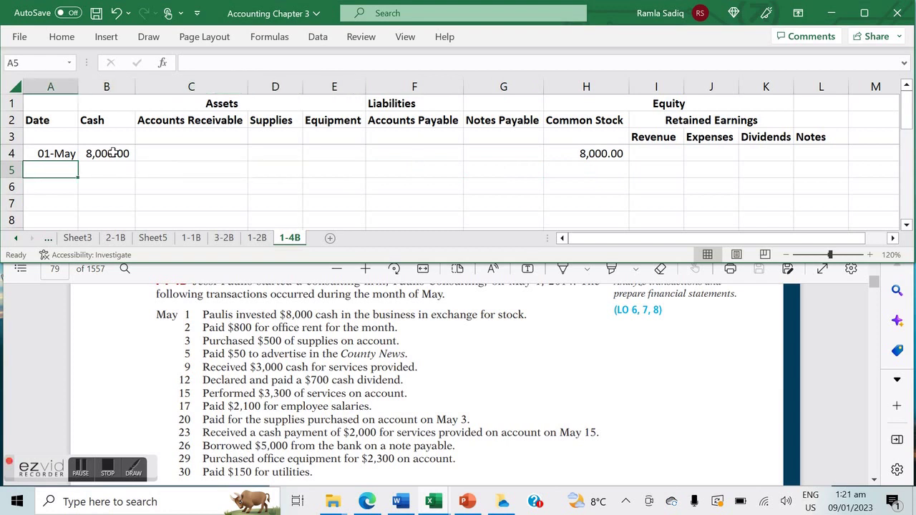
pyautogui.write('2-05')
pyautogui.press('Return')
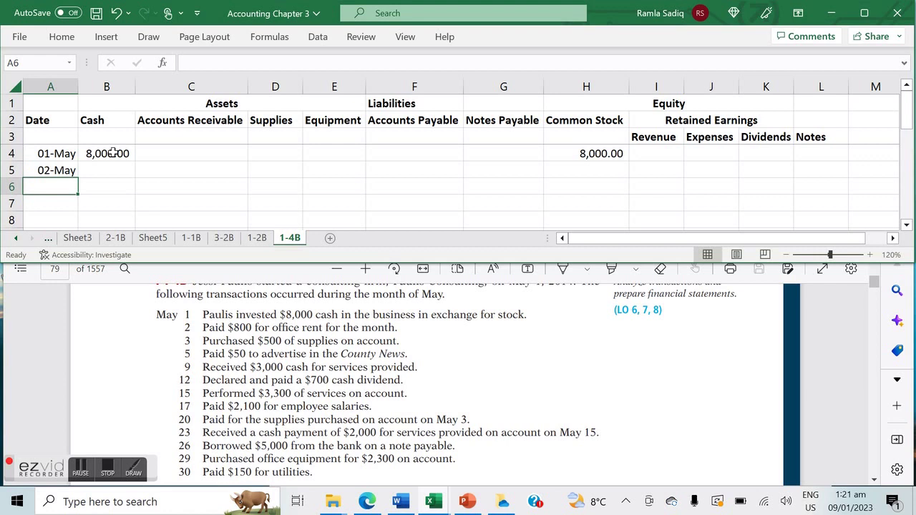
# - Record the May 2 office rent payment in row 5 as -800 under Cash and -800 under Expenses
pyautogui.press('Up')
pyautogui.press('Right')
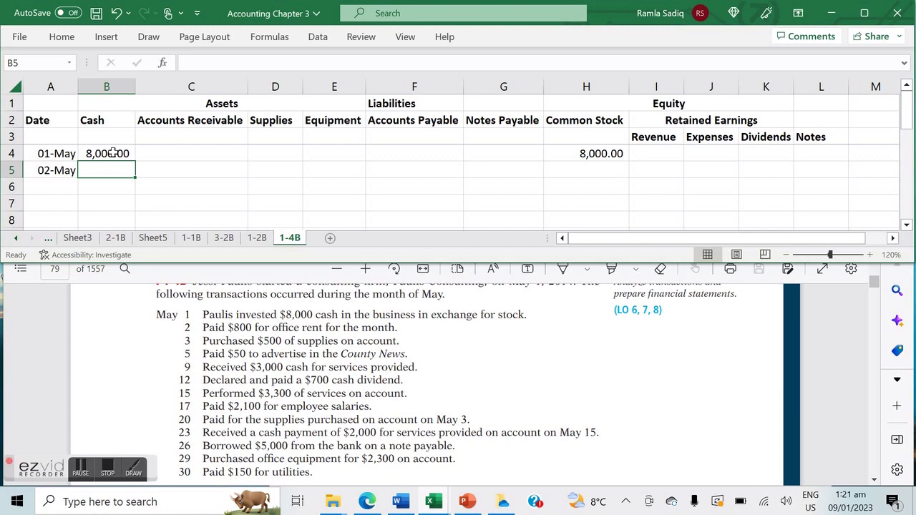
pyautogui.write('-800')
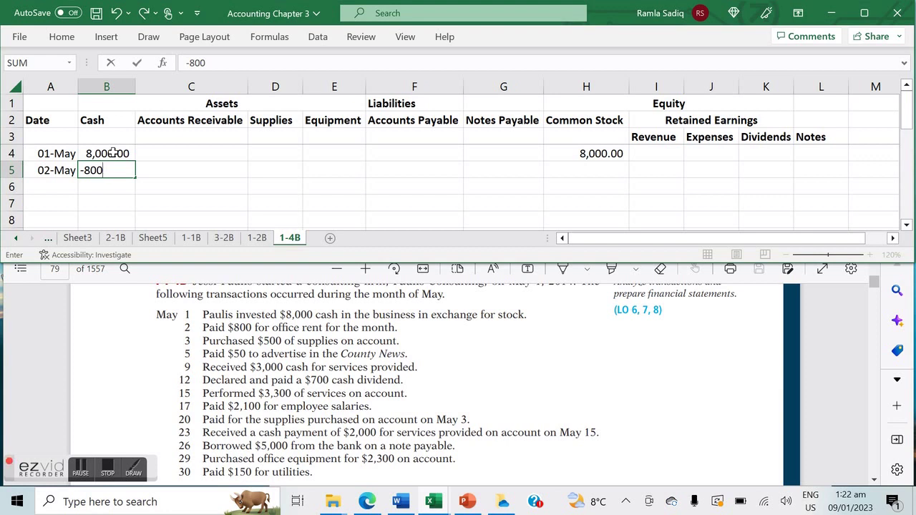
pyautogui.press('Tab')
pyautogui.press('Tab')
pyautogui.press('Tab')
pyautogui.press('Tab')
pyautogui.press('Tab')
pyautogui.press('Tab')
pyautogui.press('Tab')
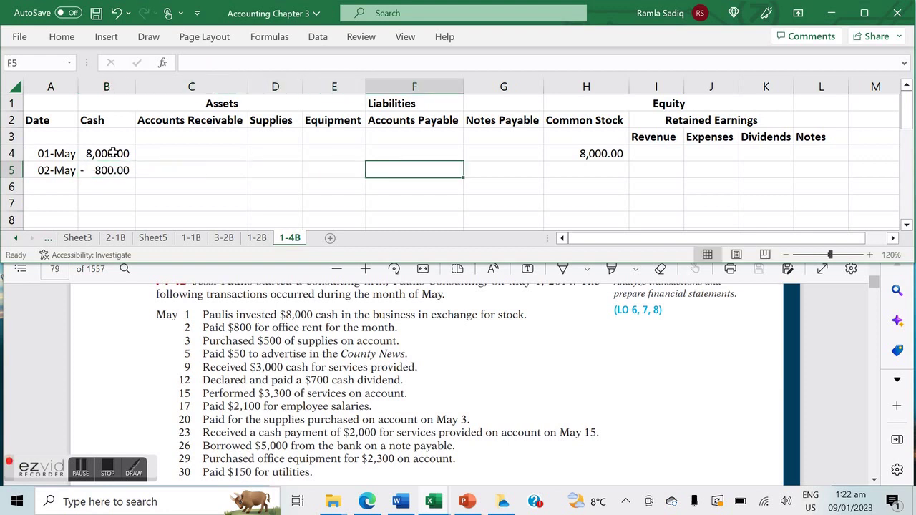
pyautogui.press('Tab')
pyautogui.write('-800')
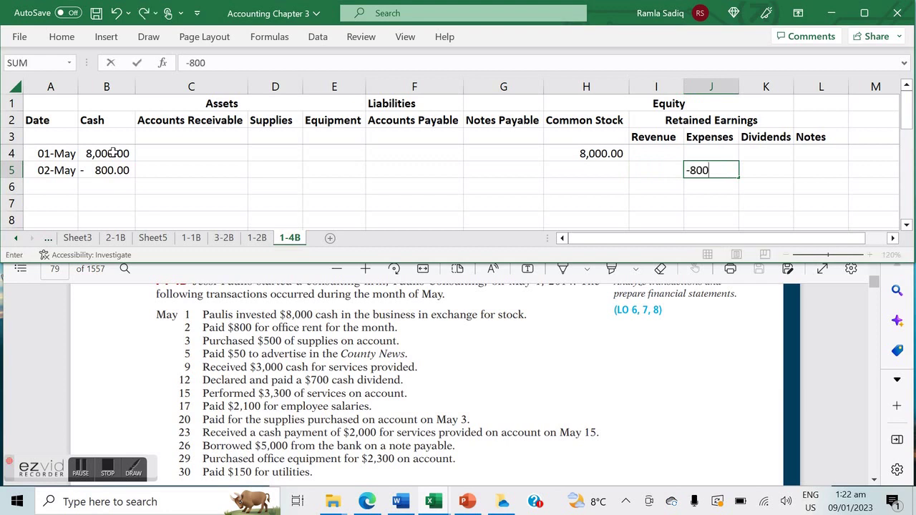
# - Add the note Rent Expense to the May 2 transaction in cell L5
pyautogui.press('Tab')
pyautogui.press('Tab')
pyautogui.write('Ret')
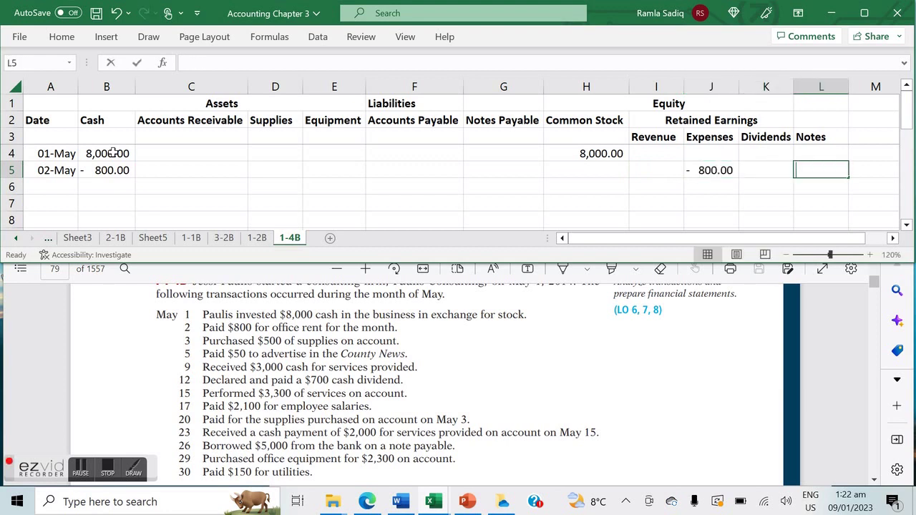
pyautogui.press('BackSpace')
pyautogui.write('nt Expense')
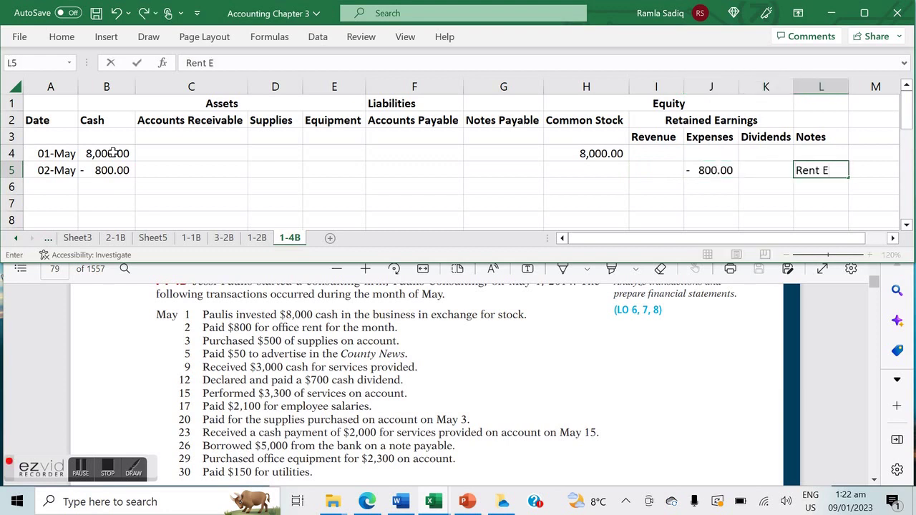
# - Confirm the rent note and enter the date 3-may for the third transaction in cell A6
pyautogui.press('Return')
pyautogui.press('Left')
pyautogui.press('Left')
pyautogui.press('Left')
pyautogui.press('Left')
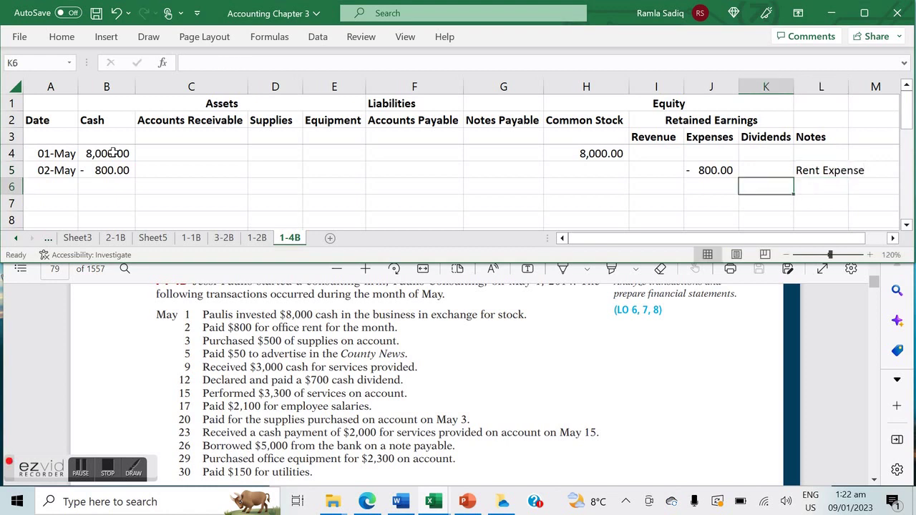
pyautogui.press('Home')
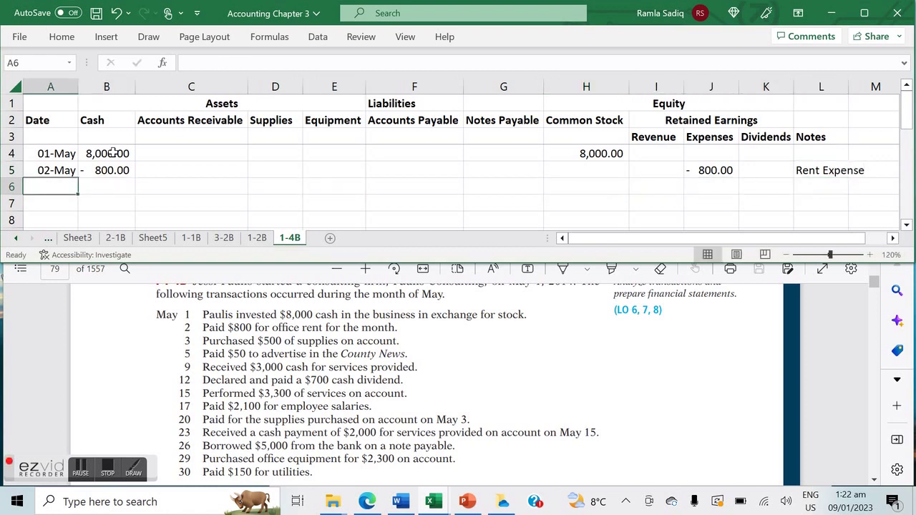
pyautogui.write('3-may')
pyautogui.press('Return')
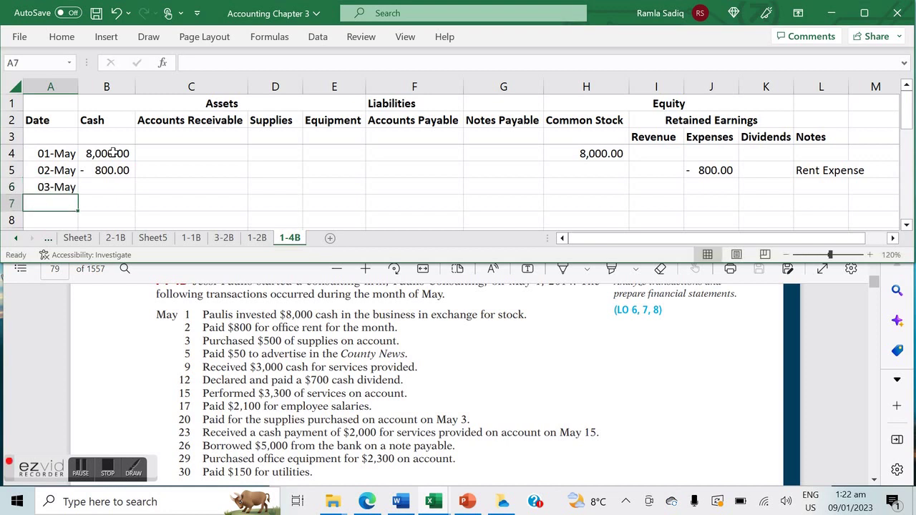
# - Record the May 3 supplies purchase on account in row 6 as +500 under Supplies and +500 under Accounts Payable
pyautogui.press('Up')
pyautogui.press('Right')
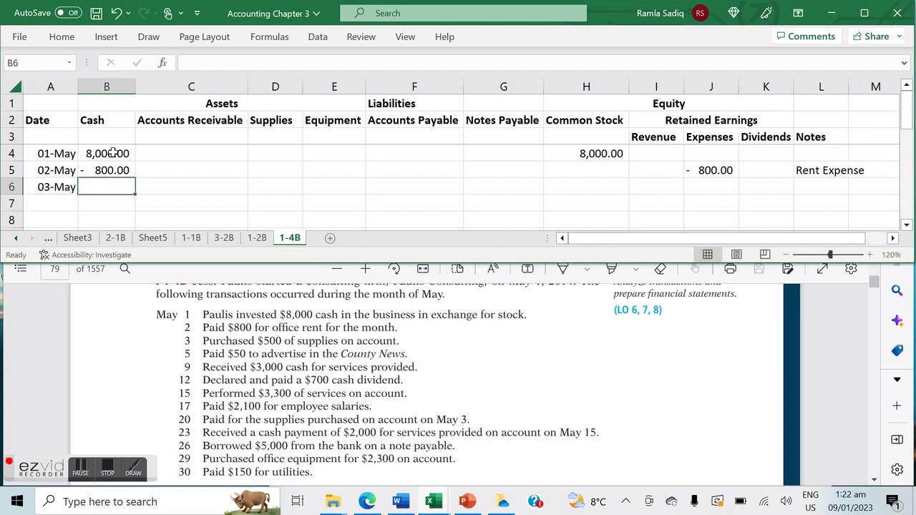
pyautogui.press('Right')
pyautogui.press('Right')
pyautogui.write('+500')
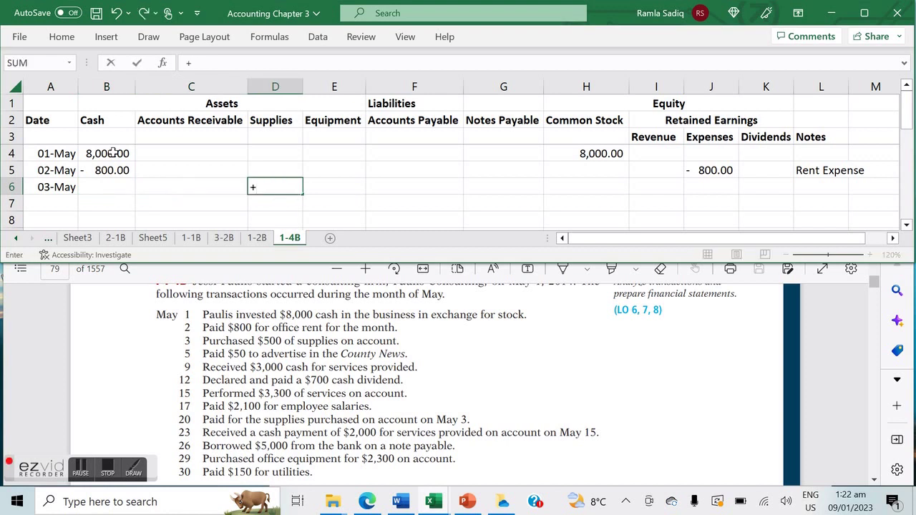
pyautogui.press('Right')
pyautogui.press('Right')
pyautogui.press('Right')
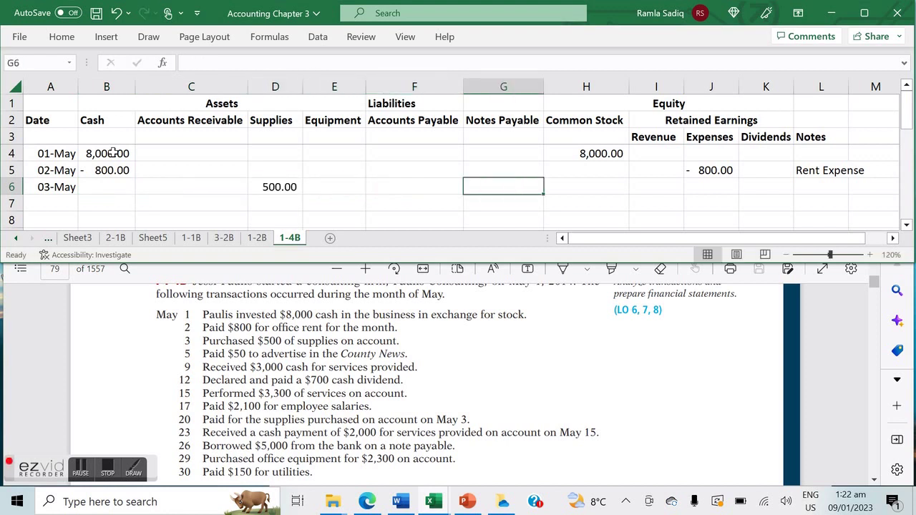
pyautogui.press('Left')
pyautogui.write('+')
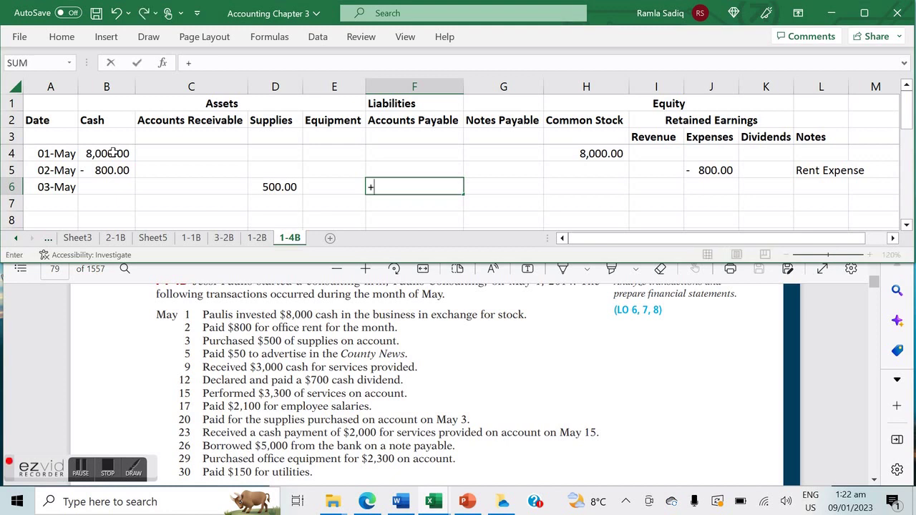
pyautogui.write('500')
pyautogui.press('Return')
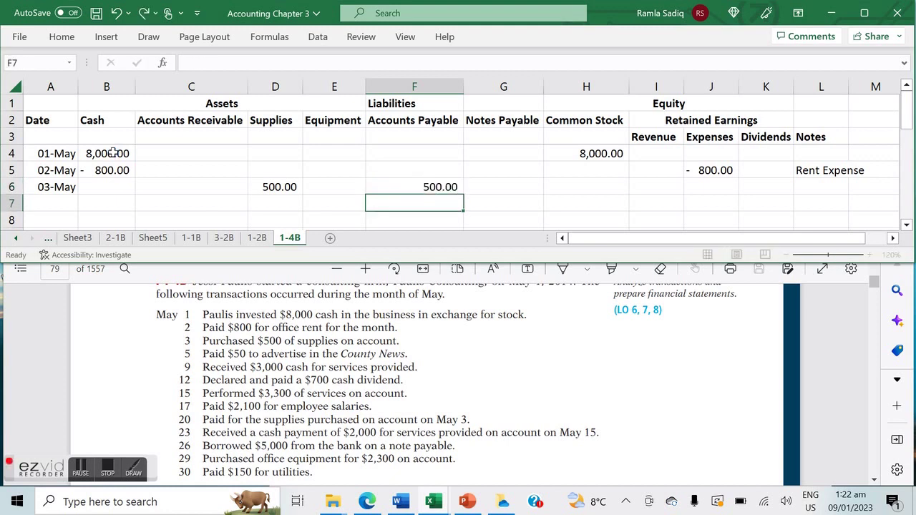
# - Enter the date 9-05 for the next transaction in cell A7
pyautogui.press('Left')
pyautogui.press('Left')
pyautogui.press('Left')
pyautogui.press('Left')
pyautogui.press('Left')
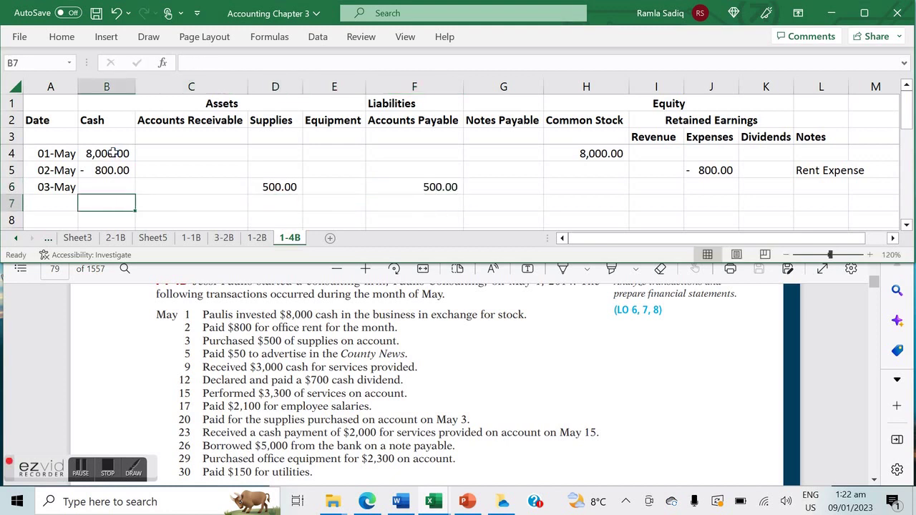
pyautogui.write('9-05')
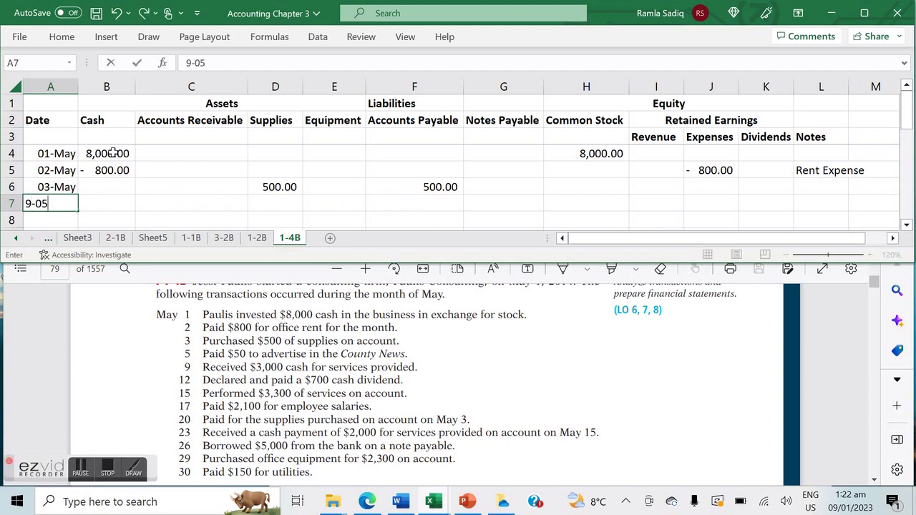
pyautogui.hotkey('ctrl', 'Return')
# - Record the May 9 cash received for services in row 7 as +3000 under Cash and +3000 under Revenue
pyautogui.press('Right')
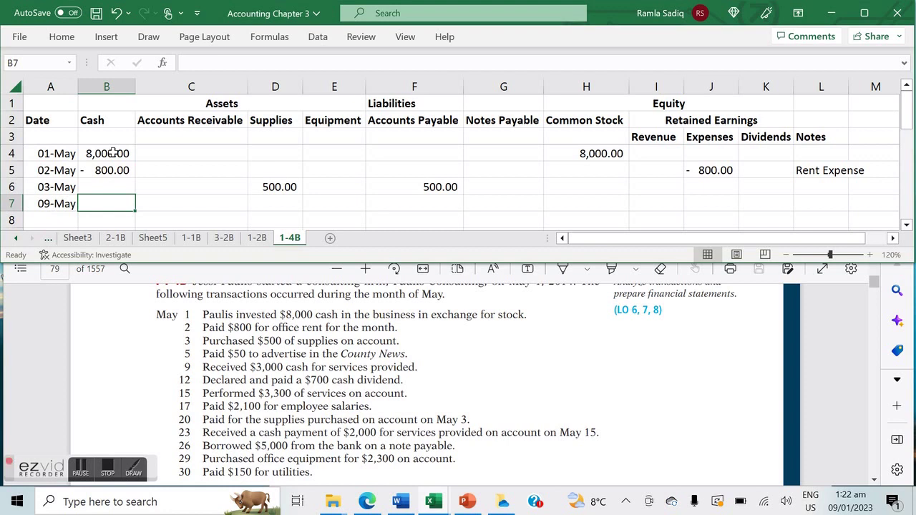
pyautogui.write('+3000')
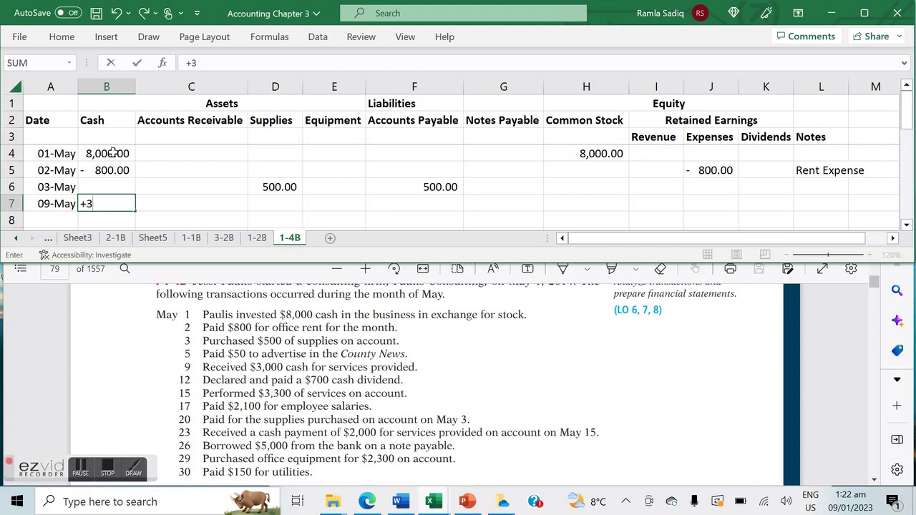
pyautogui.press('Tab')
pyautogui.press('Right')
pyautogui.press('Right')
pyautogui.press('Right')
pyautogui.press('Right')
pyautogui.press('Right')
pyautogui.press('Right')
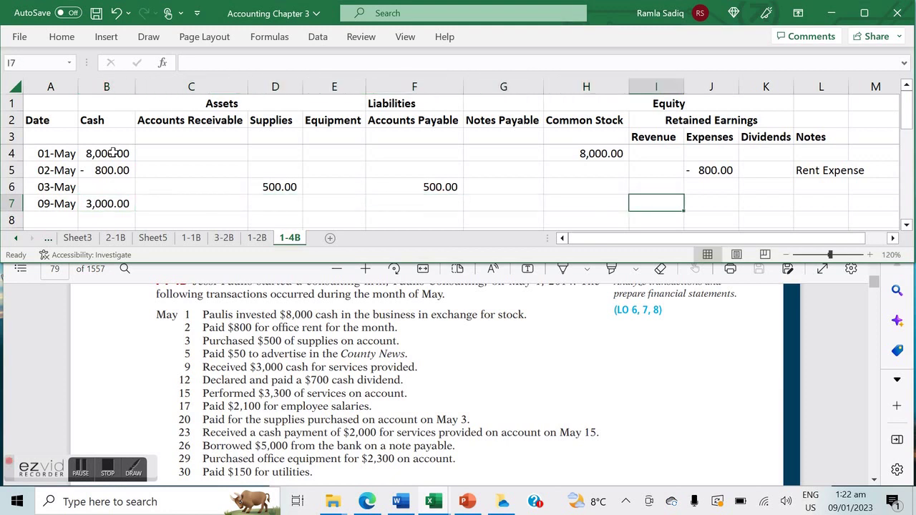
pyautogui.write('+3000')
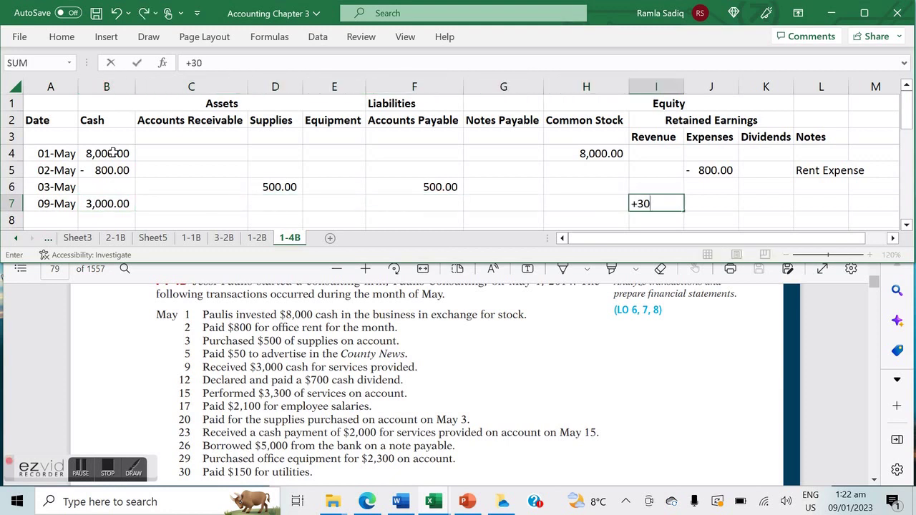
pyautogui.press('Return')
# - Enter the date 12-05 for the dividend transaction in cell A8
pyautogui.press('Left')
pyautogui.press('Left')
pyautogui.press('Left')
pyautogui.press('Left')
pyautogui.press('Left')
pyautogui.press('Left')
pyautogui.press('Left')
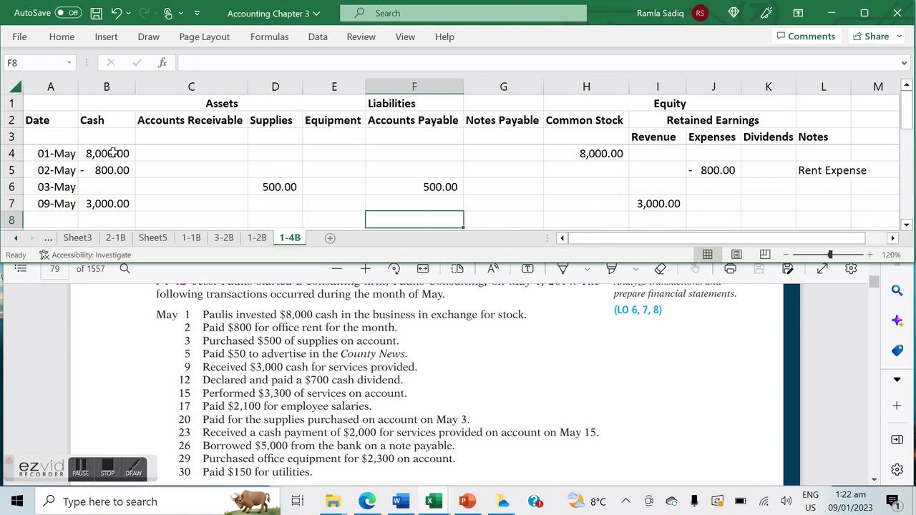
pyautogui.press('Left')
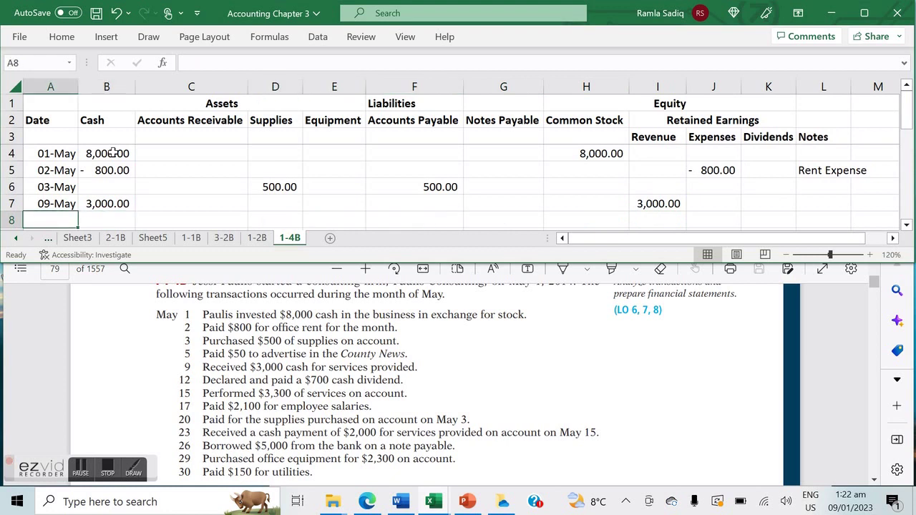
pyautogui.write('12-05')
pyautogui.press('Return')
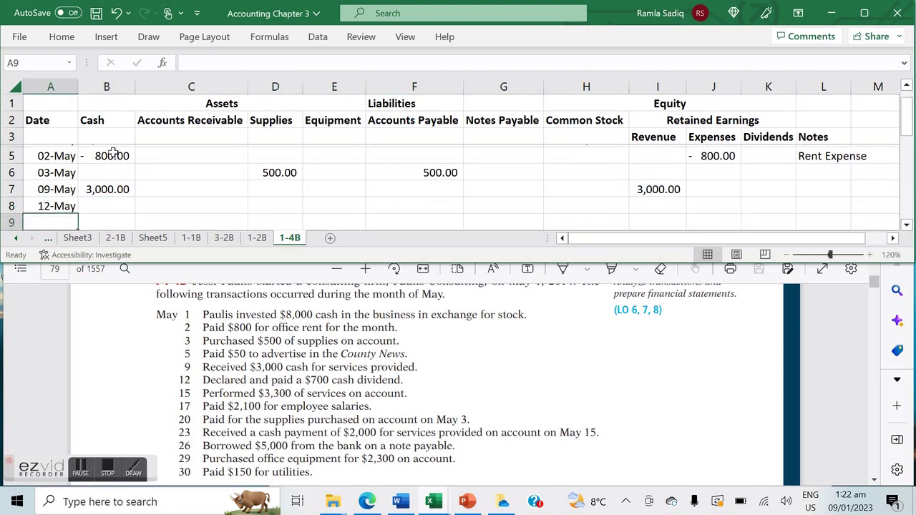
# - Record the May 12 cash dividend in row 8 as -700 under Cash and -700 under Dividends
pyautogui.press('Up')
pyautogui.press('Right')
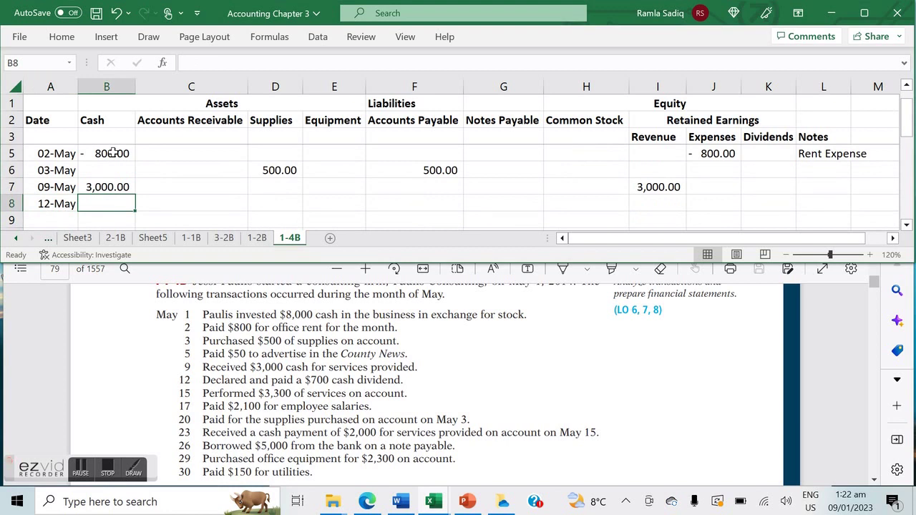
pyautogui.write('700')
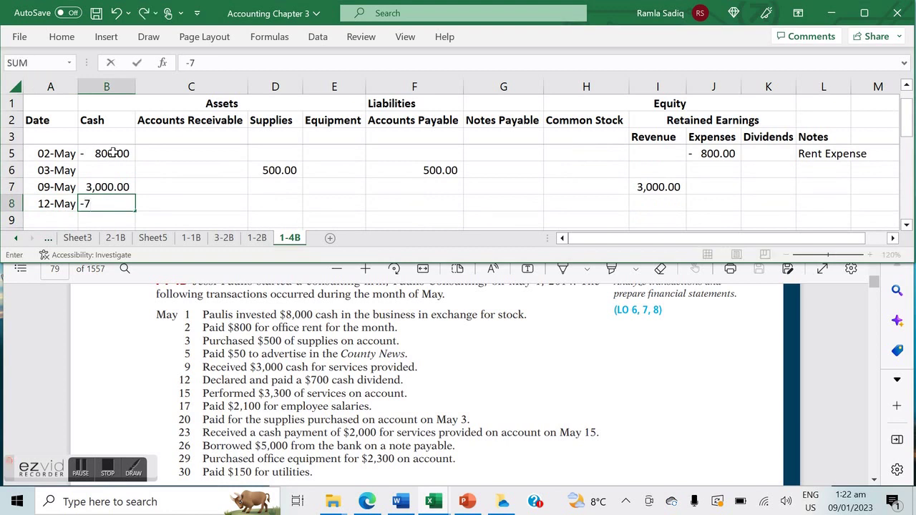
pyautogui.press('Tab')
pyautogui.press('Tab')
pyautogui.press('Tab')
pyautogui.press('Tab')
pyautogui.press('Tab')
pyautogui.press('Tab')
pyautogui.press('Tab')
pyautogui.press('Tab')
pyautogui.press('Tab')
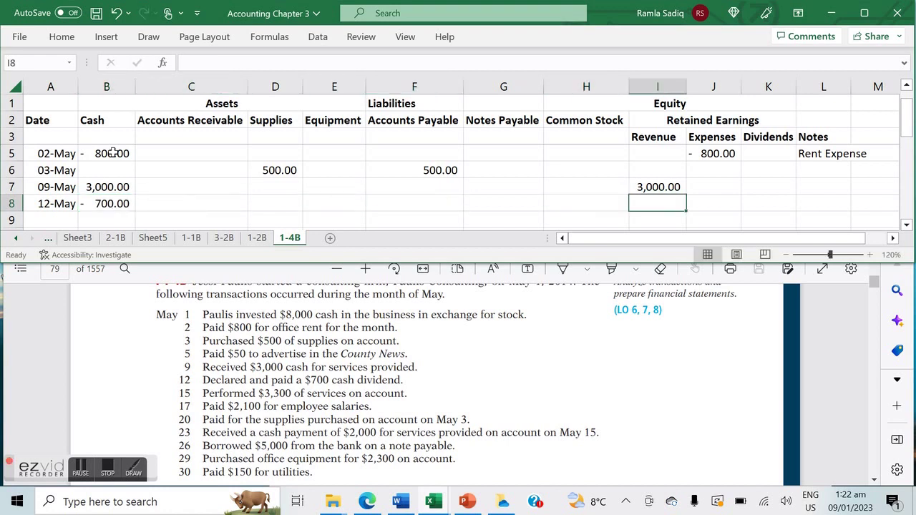
pyautogui.write('- 700')
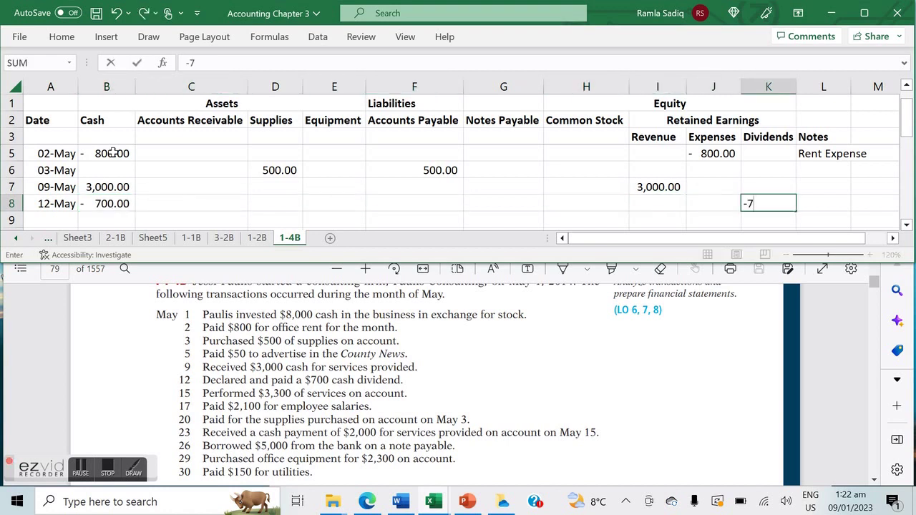
pyautogui.press('Return')
# - Enter the date 15-05 for the services performed on account in cell A9
pyautogui.press('Left')
pyautogui.press('Left')
pyautogui.press('Left')
pyautogui.press('Left')
pyautogui.press('Left')
pyautogui.press('Left')
pyautogui.press('Left')
pyautogui.press('Left')
pyautogui.press('Left')
pyautogui.press('Left')
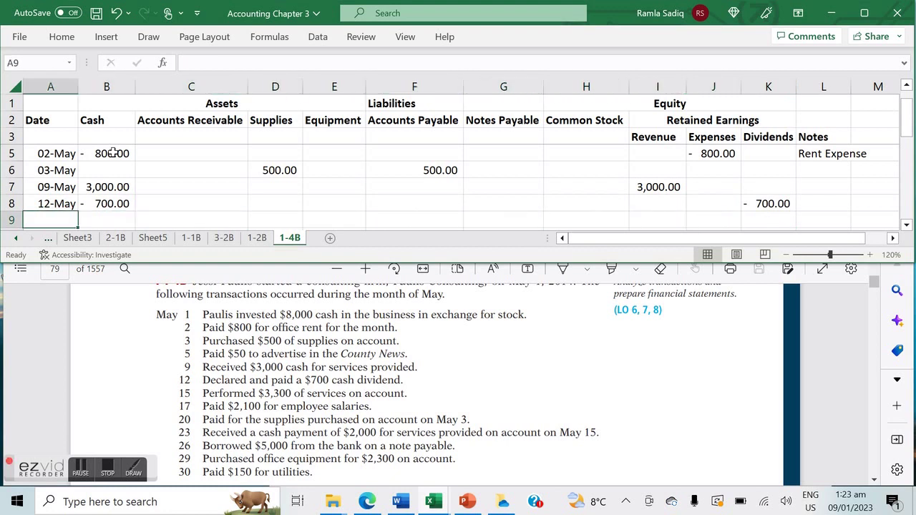
pyautogui.write('15-05')
pyautogui.press('Return')
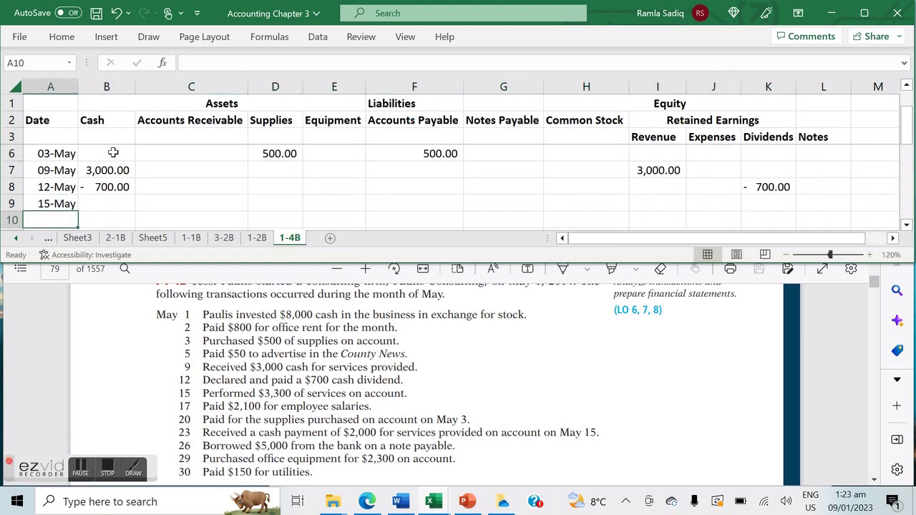
# - Record the May 15 services performed on account as +3300 under Revenue in row 9
pyautogui.press('Up')
pyautogui.press('Right')
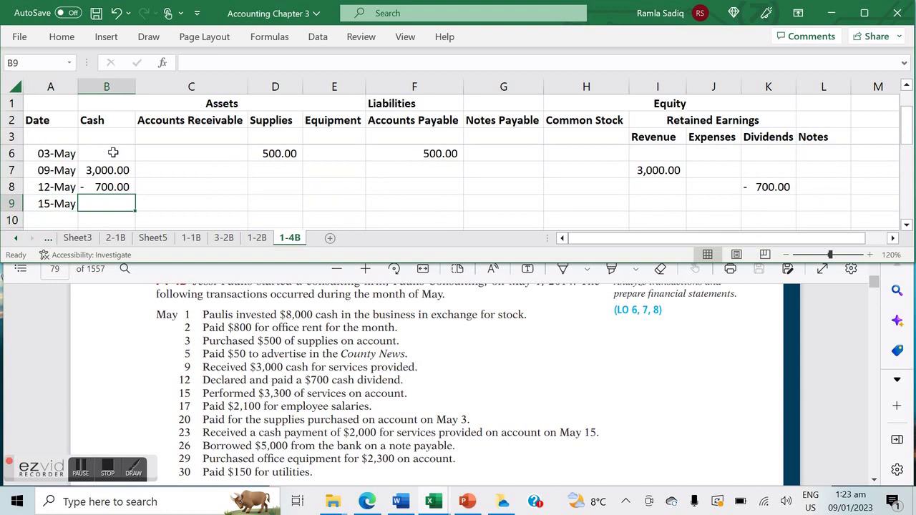
pyautogui.press('Right')
pyautogui.press('Right')
pyautogui.press('Right')
pyautogui.press('Right')
pyautogui.press('Right')
pyautogui.press('Right')
pyautogui.press('Right')
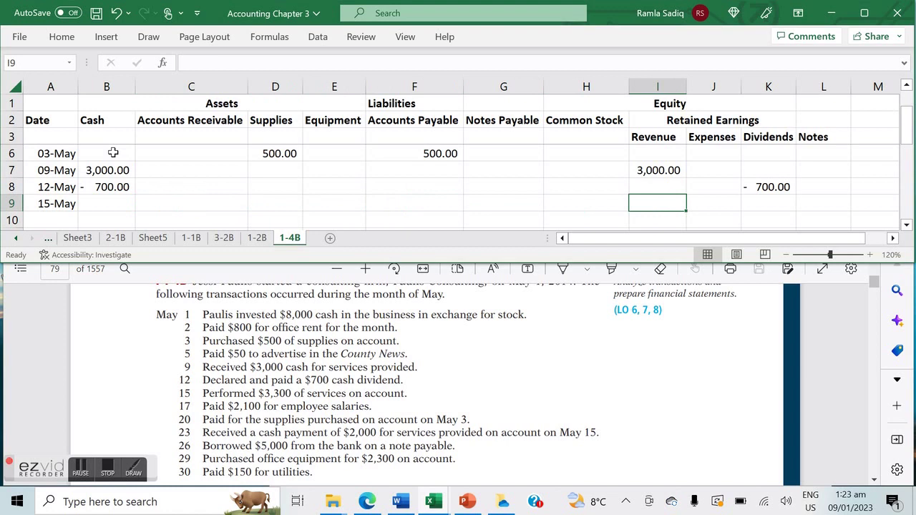
pyautogui.write('+3300')
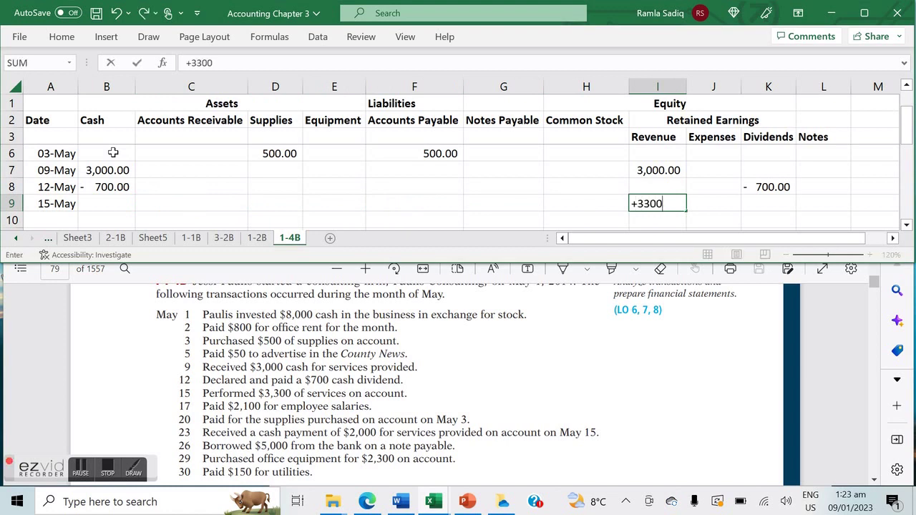
# - Enter the matching +3300 under Accounts Receivable in row 9 for the May 15 transaction
pyautogui.press('Left')
pyautogui.press('Left')
pyautogui.press('Left')
pyautogui.press('Left')
pyautogui.press('Left')
pyautogui.press('Left')
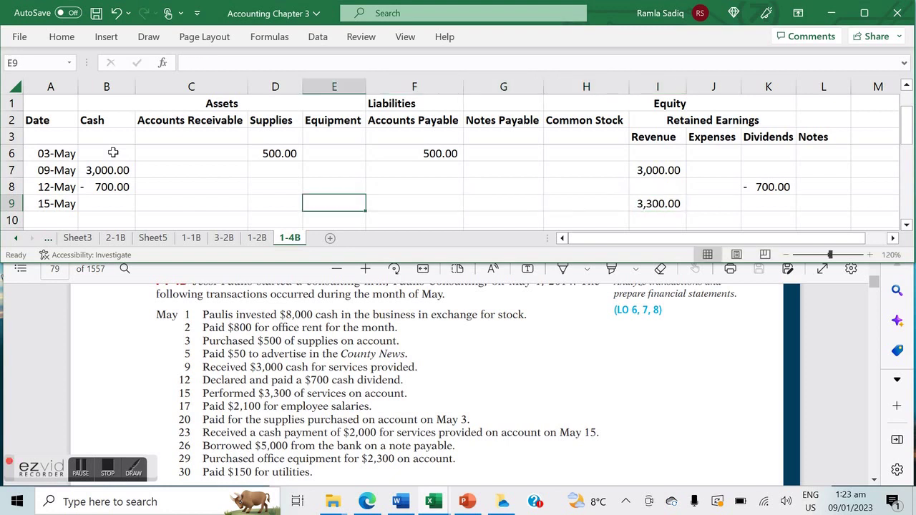
pyautogui.write('+')
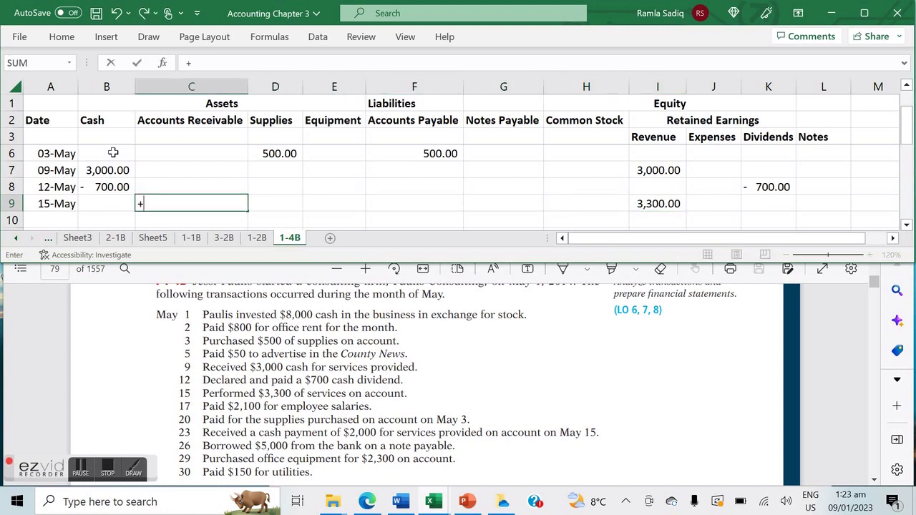
pyautogui.write('3300')
pyautogui.press('Return')
# - Enter the date 17-05 for the employee salaries transaction in cell A10
pyautogui.press('Left')
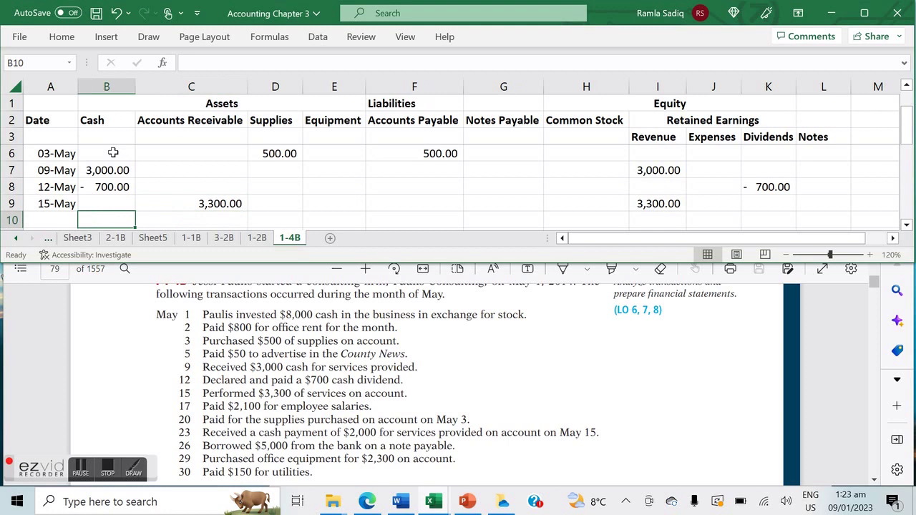
pyautogui.press('Left')
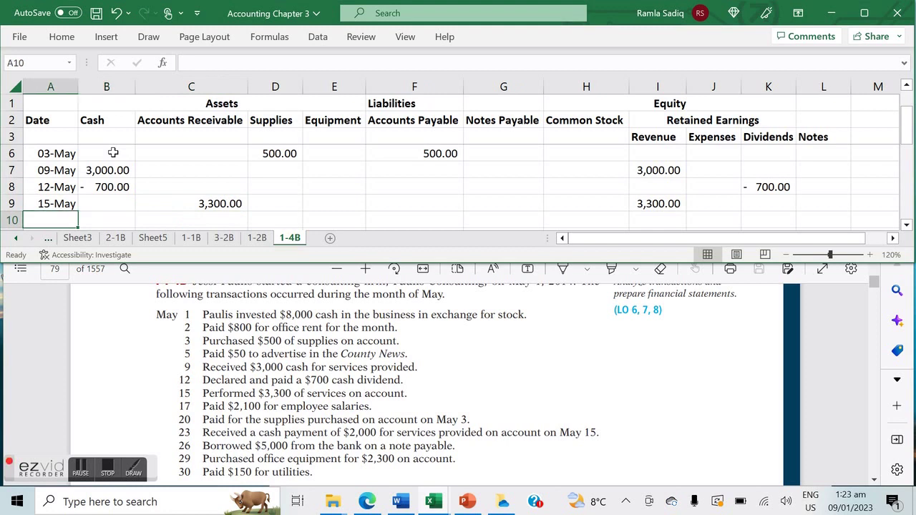
pyautogui.write('17-05')
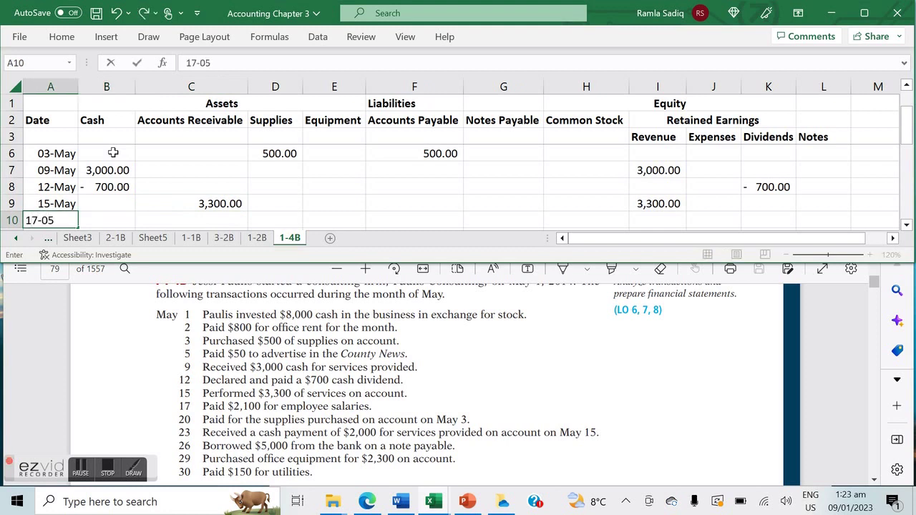
pyautogui.press('Tab')
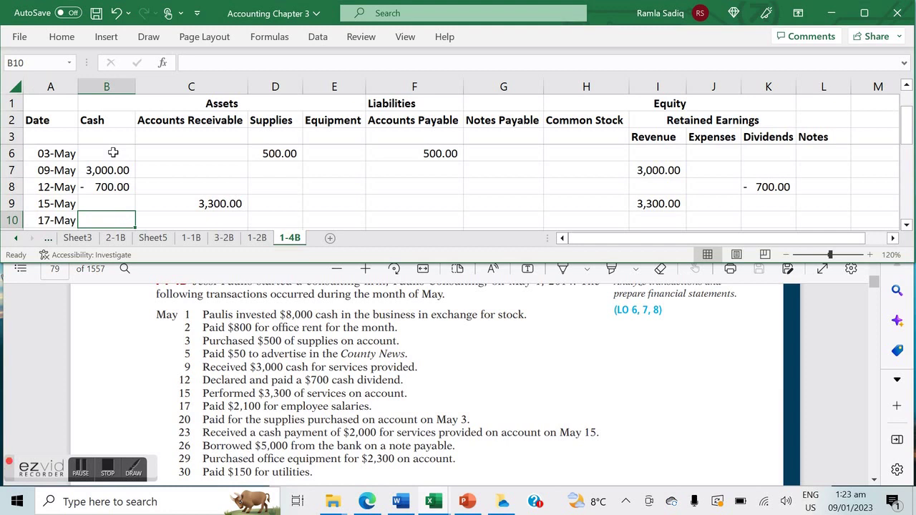
# - Record the May 17 employee salaries payment in row 10 as -2100 under Cash and -2100 under Expenses
pyautogui.write('-2100')
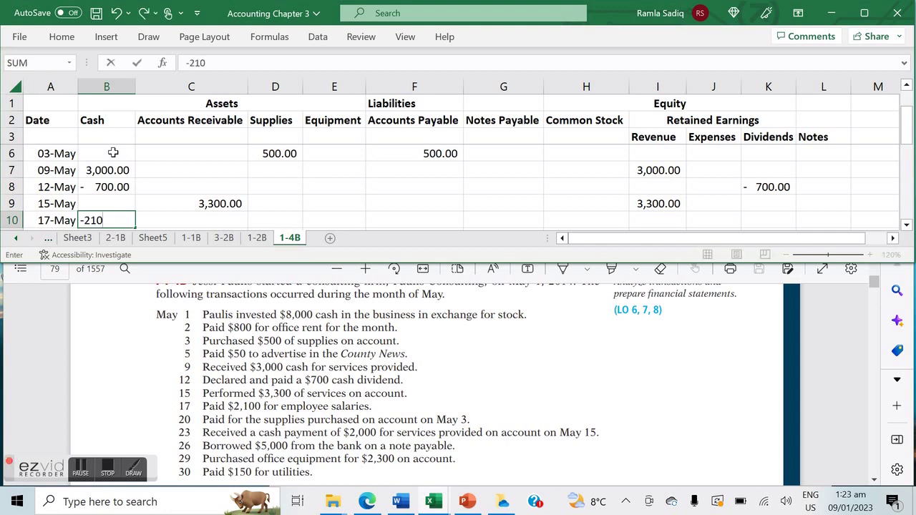
pyautogui.press('Tab')
pyautogui.press('Tab')
pyautogui.press('Tab')
pyautogui.press('Tab')
pyautogui.press('Tab')
pyautogui.press('Tab')
pyautogui.press('Tab')
pyautogui.press('Tab')
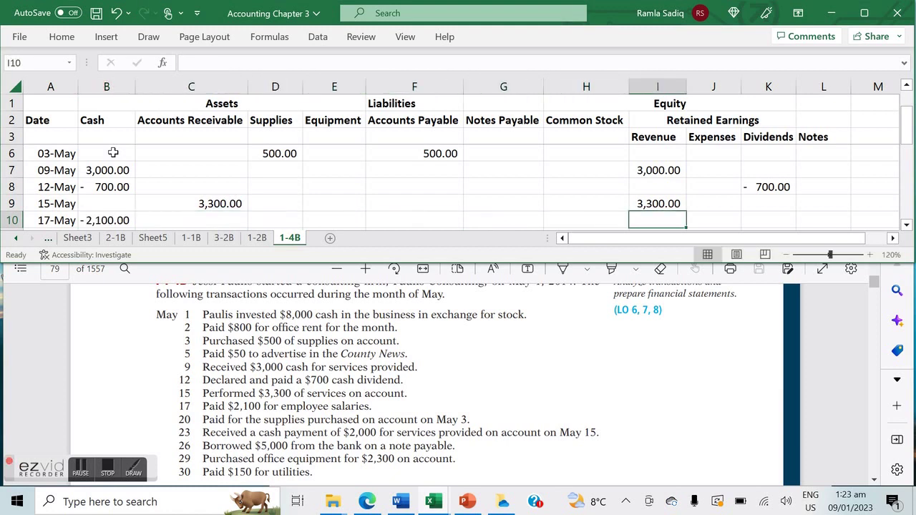
pyautogui.write('-2100')
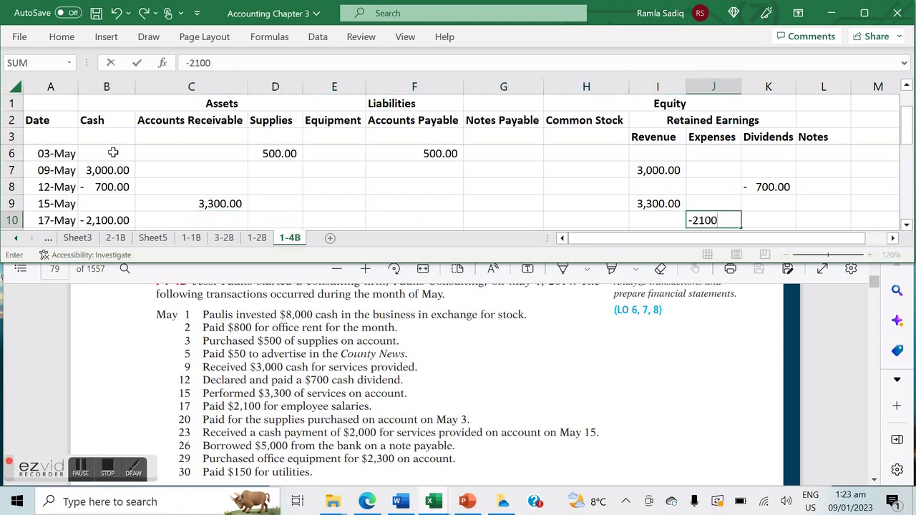
# - Add the note "Salaries and Wages Expense" for the May 17 transaction in cell L10
pyautogui.press('Tab')
pyautogui.press('Tab')
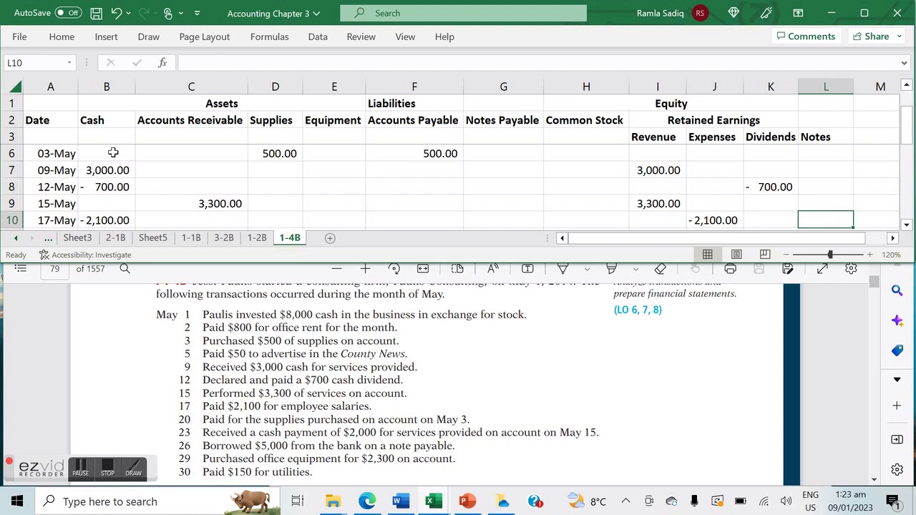
pyautogui.write('Salaries and')
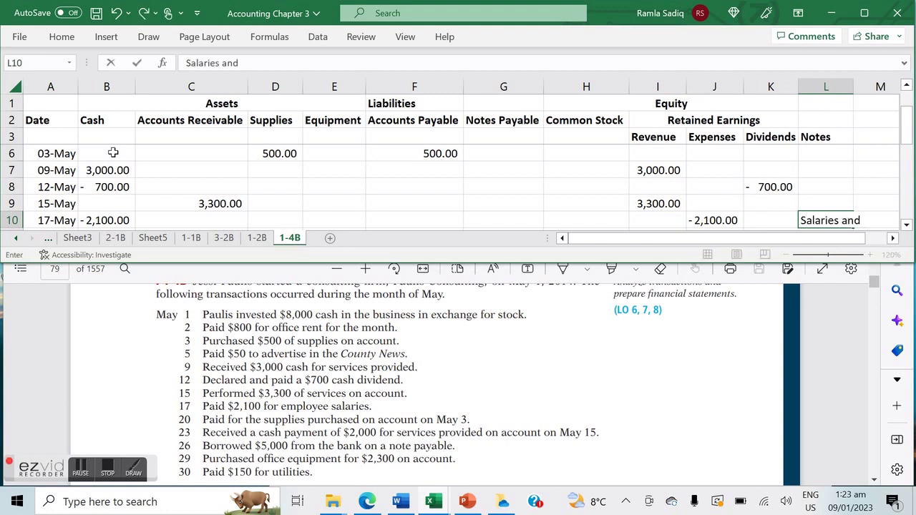
pyautogui.write(' Wages Expen')
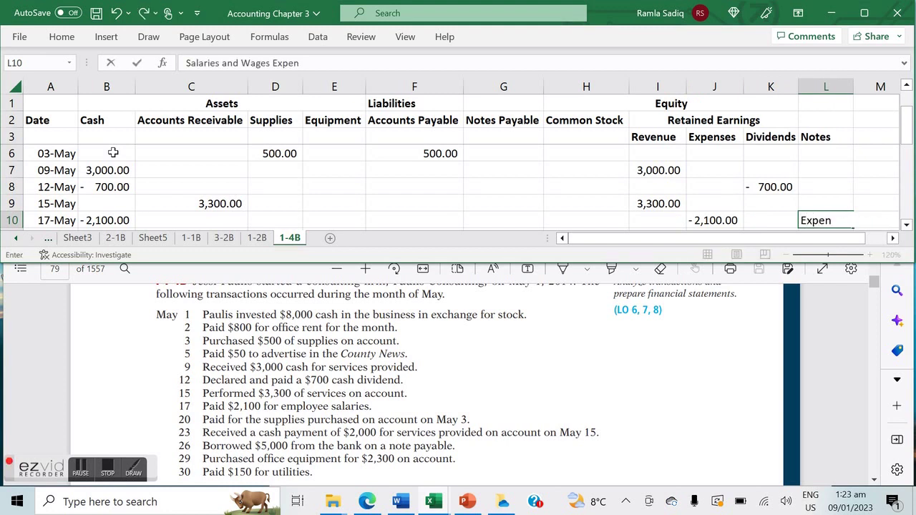
pyautogui.write('se')
pyautogui.press('Return')
# - Enter the date 20-05 for the supplies payment transaction in cell A11
pyautogui.press('Left')
pyautogui.press('Left')
pyautogui.press('Left')
pyautogui.press('Left')
pyautogui.press('Left')
pyautogui.press('Left')
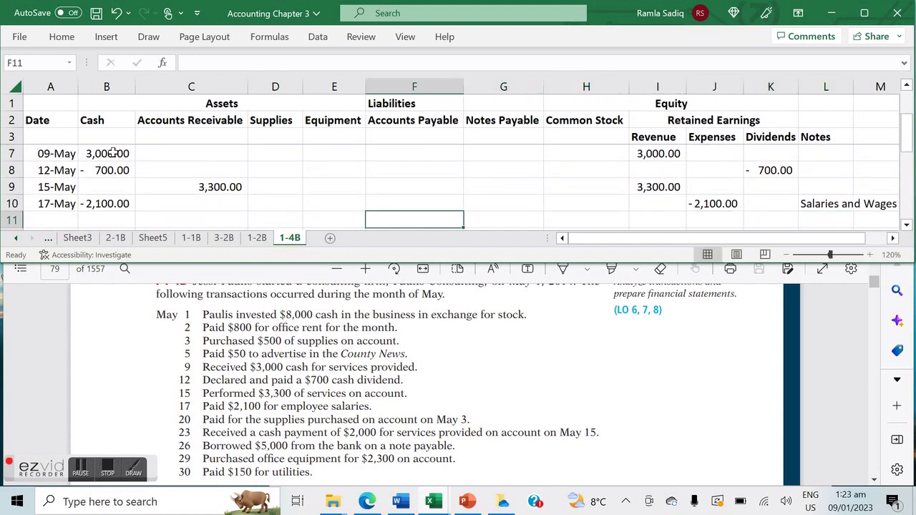
pyautogui.press('Left')
pyautogui.press('Left')
pyautogui.press('Left')
pyautogui.press('Left')
pyautogui.press('Left')
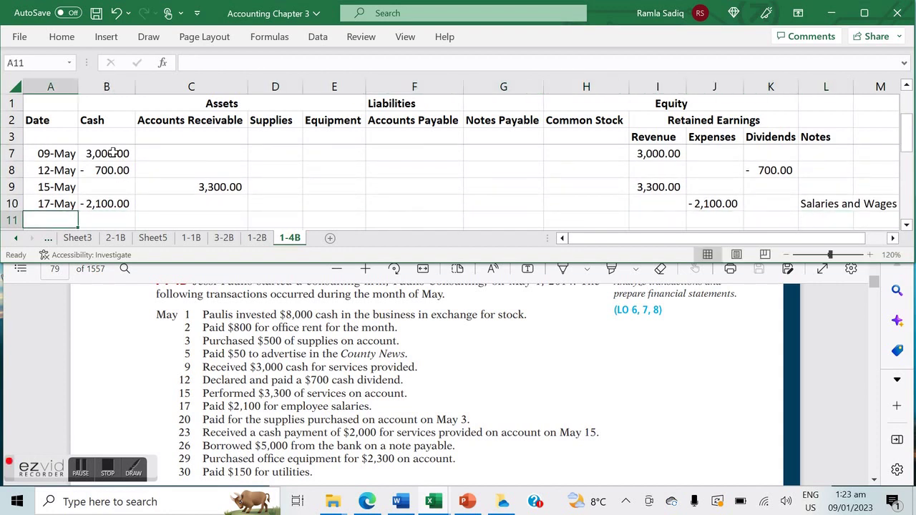
pyautogui.write('20-05')
pyautogui.press('Return')
pyautogui.press('Up')
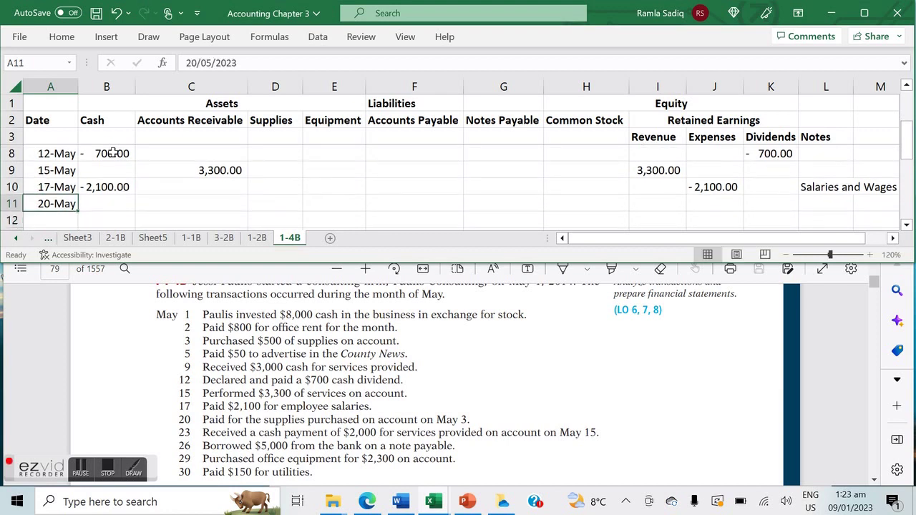
# - Check the May 3 supplies purchase and record its May 20 payment as -500 under Accounts Payable in row 11
pyautogui.press('Right')
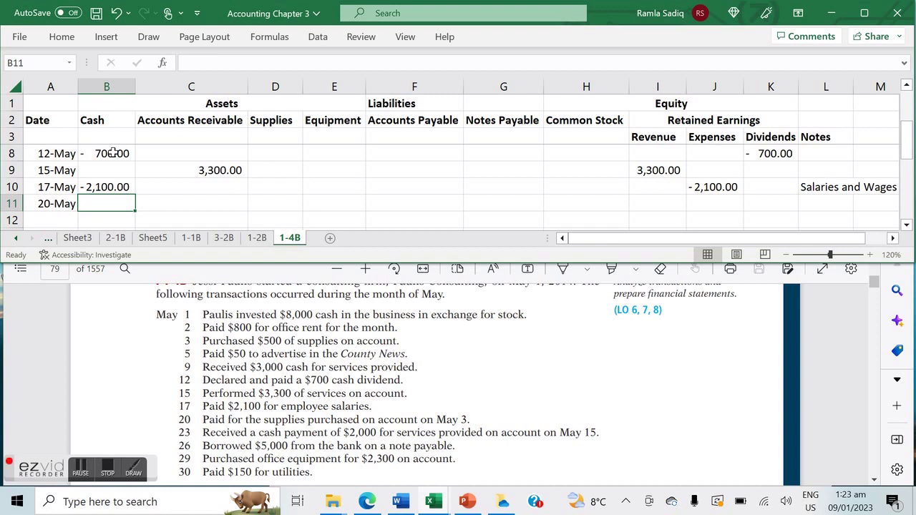
pyautogui.press('Up')
pyautogui.press('Up')
pyautogui.press('Up')
pyautogui.press('Up')
pyautogui.press('Up')
pyautogui.press('Up')
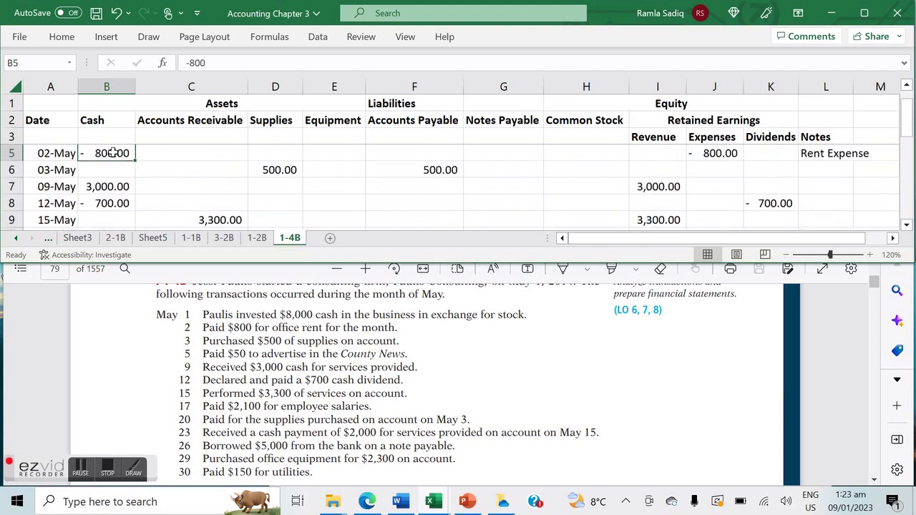
pyautogui.press('Down')
pyautogui.press('Right')
pyautogui.press('Right')
pyautogui.press('Right')
pyautogui.press('Right')
pyautogui.press('Down')
pyautogui.press('Down')
pyautogui.press('Down')
pyautogui.press('Down')
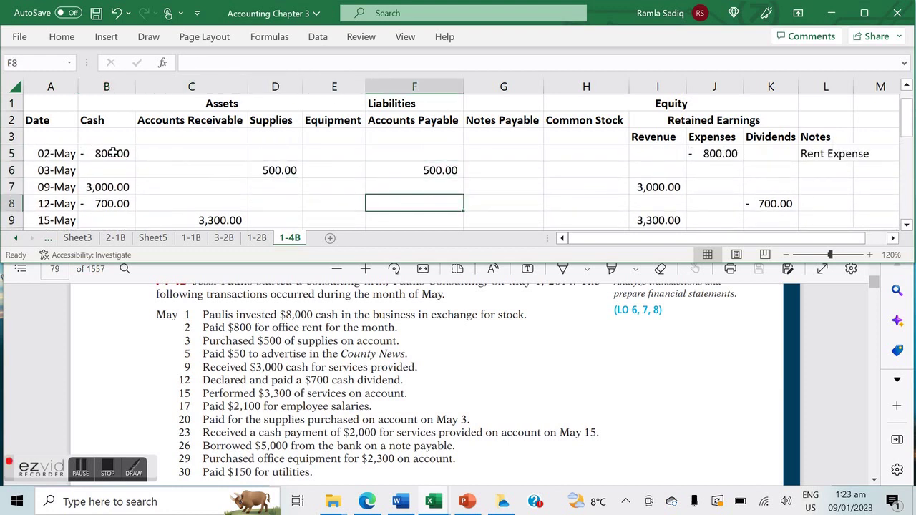
pyautogui.press('Down')
pyautogui.scroll(-1, 112, 152)
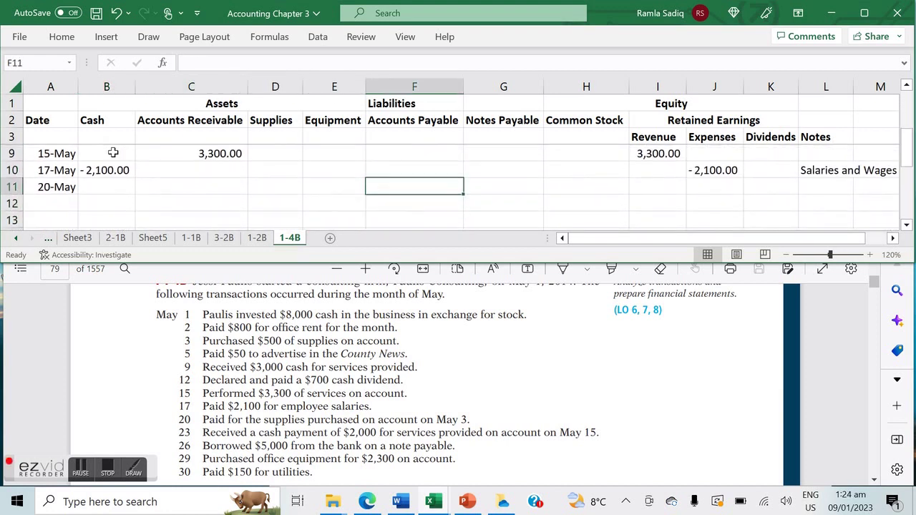
pyautogui.write('-500')
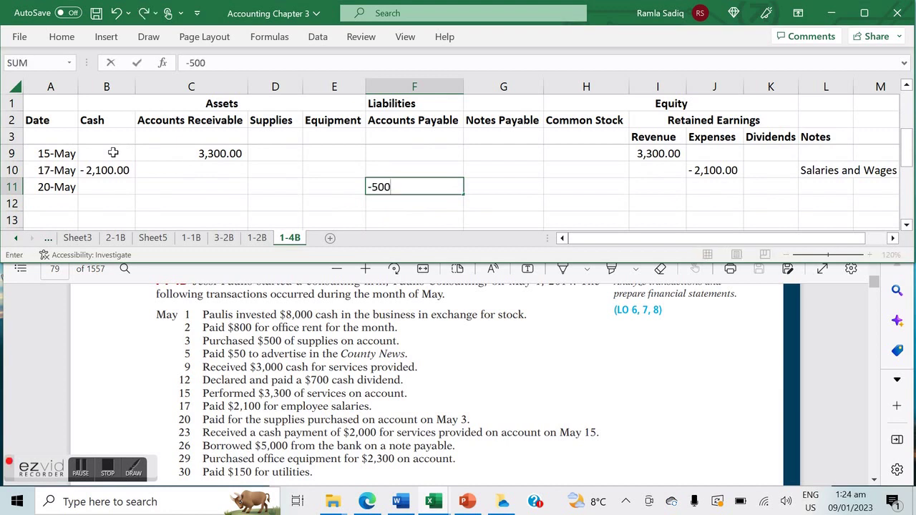
# - Enter the matching -500 under Cash in row 11 for the May 20 payment
pyautogui.press('Left')
pyautogui.press('Left')
pyautogui.press('Left')
pyautogui.press('Left')
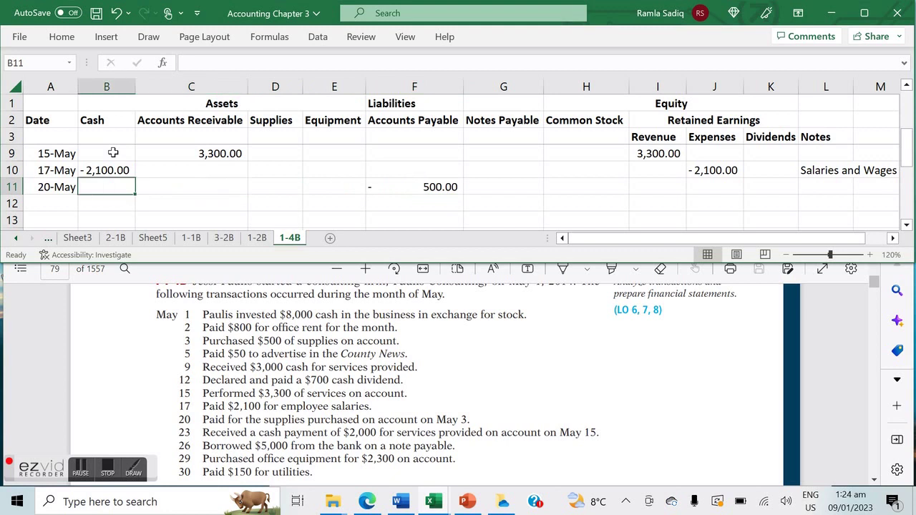
pyautogui.write('-500')
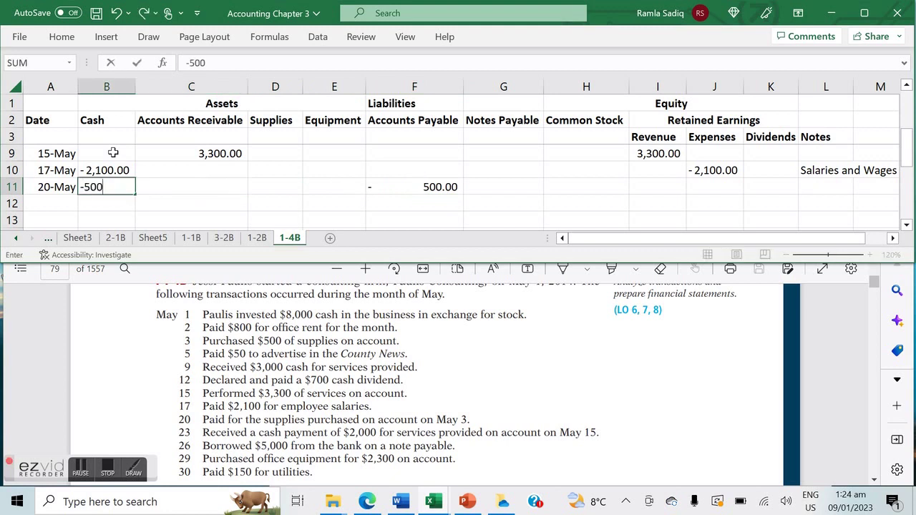
pyautogui.press('Return')
# - Enter the date 23-05 for the customer payment transaction in cell A12
pyautogui.press('Left')
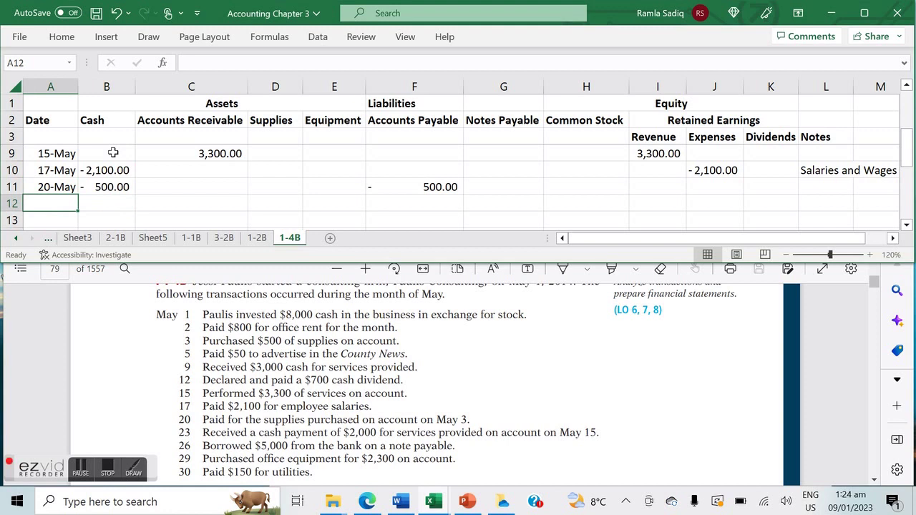
pyautogui.write('23-05')
pyautogui.press('Tab')
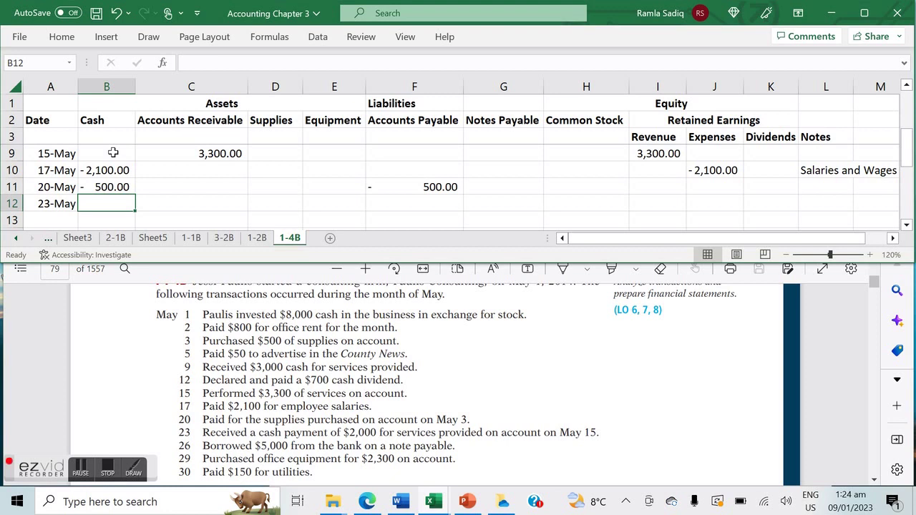
# - Check the May 15 receivable and record the May 23 collection as -2000 under Accounts Receivable in row 12
pyautogui.press('Up')
pyautogui.press('Up')
pyautogui.press('Up')
pyautogui.press('Right')
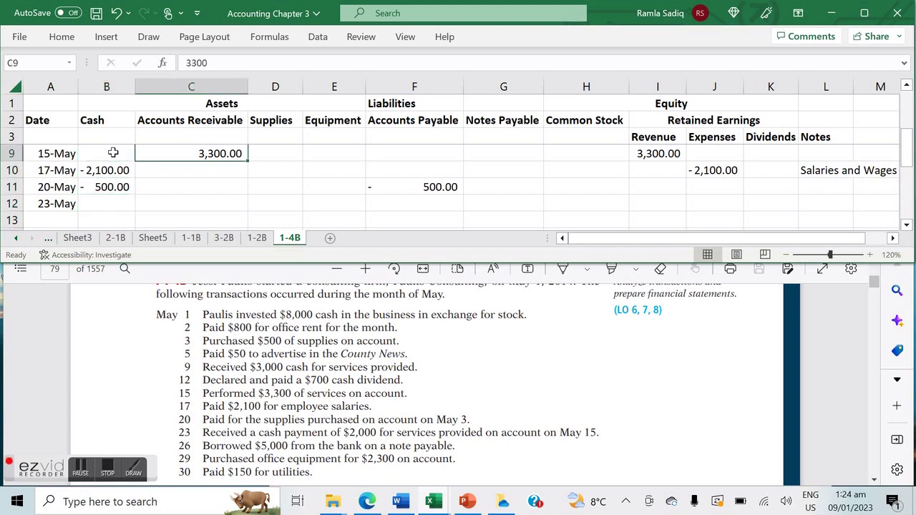
pyautogui.press('Down')
pyautogui.press('Down')
pyautogui.press('Down')
pyautogui.press('Up')
pyautogui.press('Up')
pyautogui.press('Up')
pyautogui.press('Down')
pyautogui.press('Down')
pyautogui.press('Down')
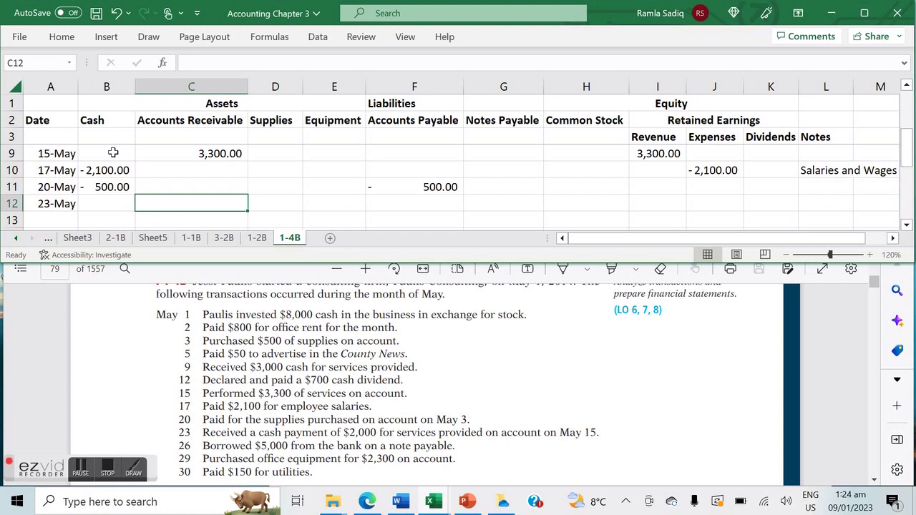
pyautogui.write('2')
pyautogui.press('BackSpace')
pyautogui.write('-')
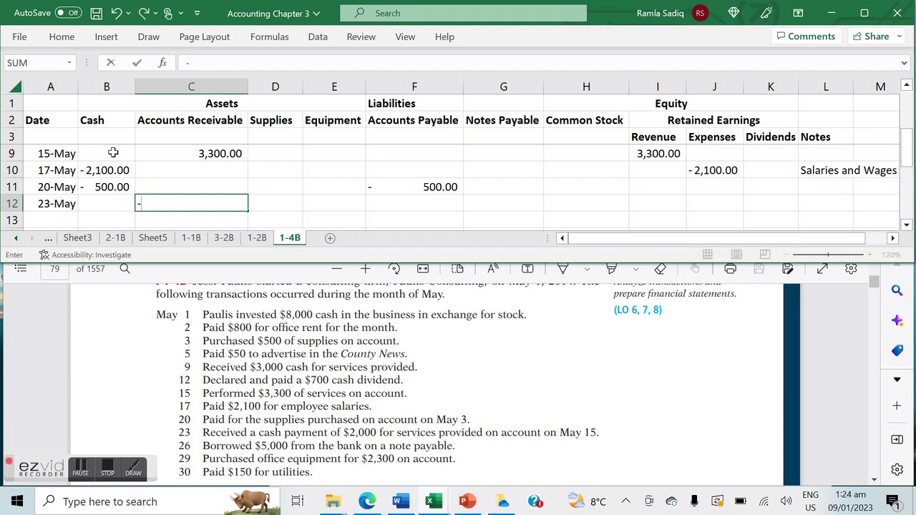
pyautogui.write('2000')
# - Enter the matching +2000 under Cash in row 12 for the May 23 collection
pyautogui.press('Left')
pyautogui.press('Left')
pyautogui.press('Right')
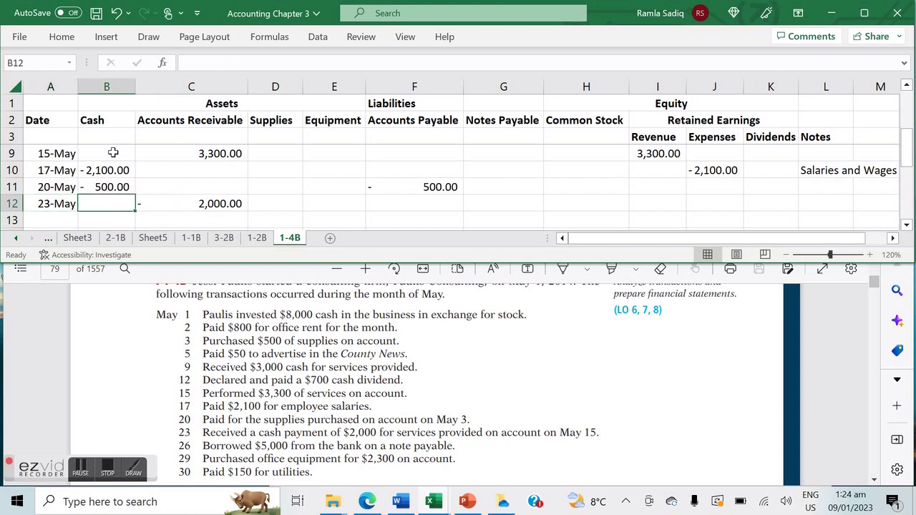
pyautogui.write('+2000')
pyautogui.press('Return')
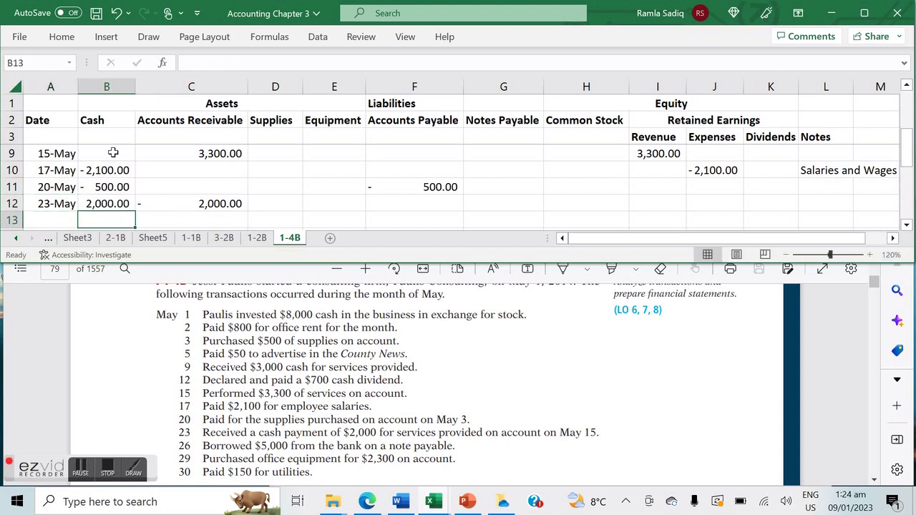
pyautogui.press('Up')
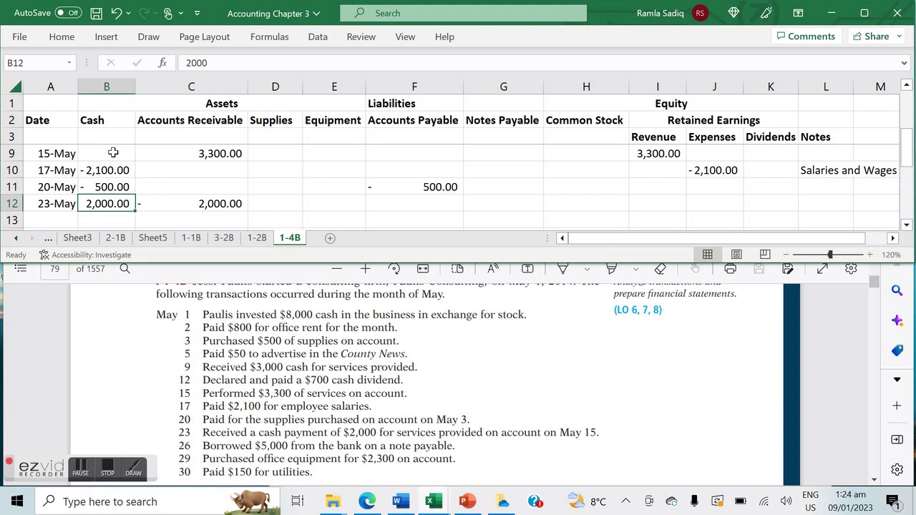
# - Enter the date 26-05 for the bank loan transaction in cell A13
pyautogui.press('Right')
pyautogui.press('Down')
pyautogui.press('Left')
pyautogui.press('Left')
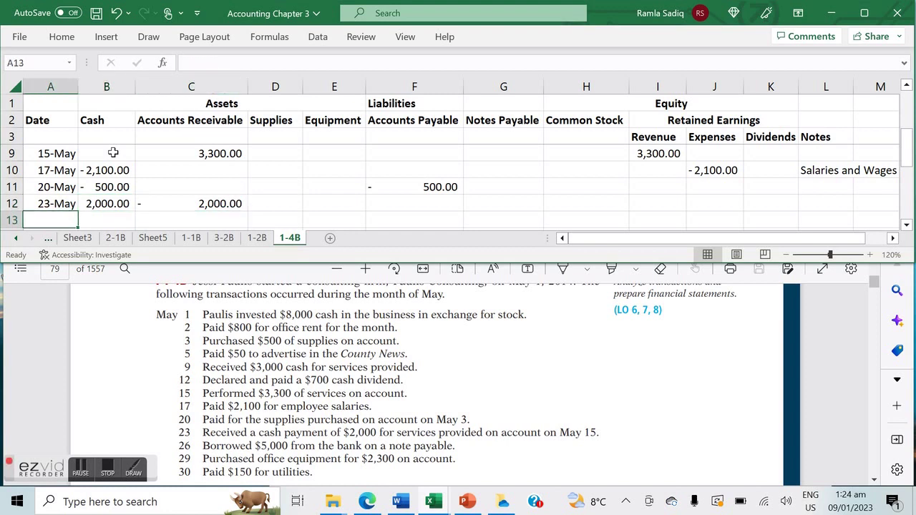
pyautogui.write('26-05')
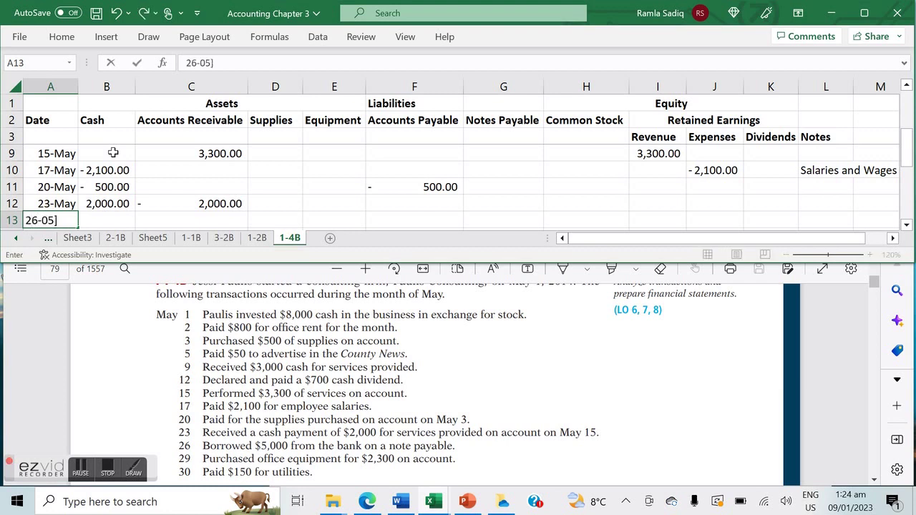
pyautogui.press('BackSpace')
pyautogui.press('Return')
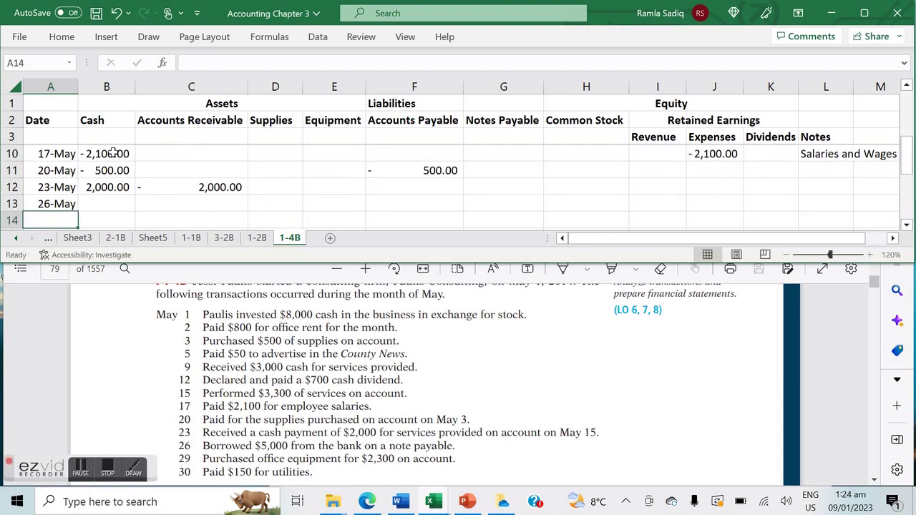
# - Record the May 26 bank borrowing as +5000 under Notes Payable in row 13
pyautogui.press('Up')
pyautogui.press('Right')
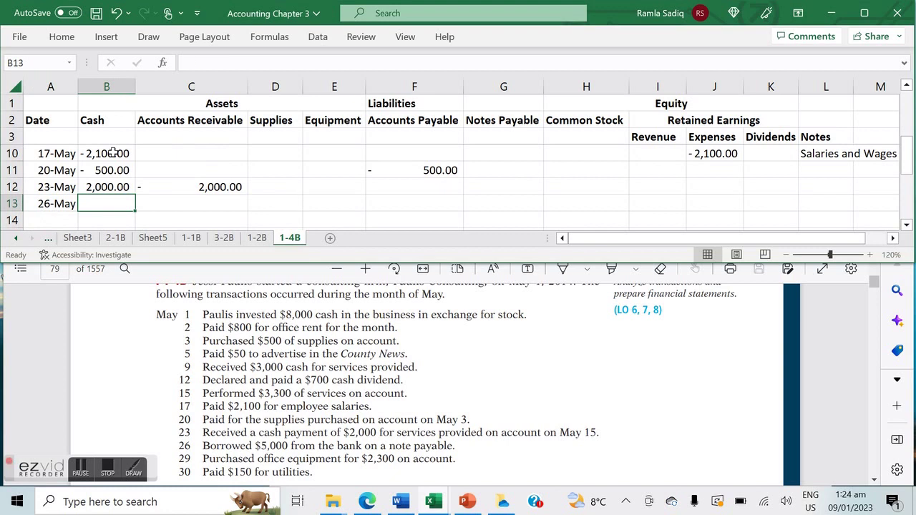
pyautogui.press('Right')
pyautogui.press('Right')
pyautogui.press('Right')
pyautogui.press('Right')
pyautogui.press('Right')
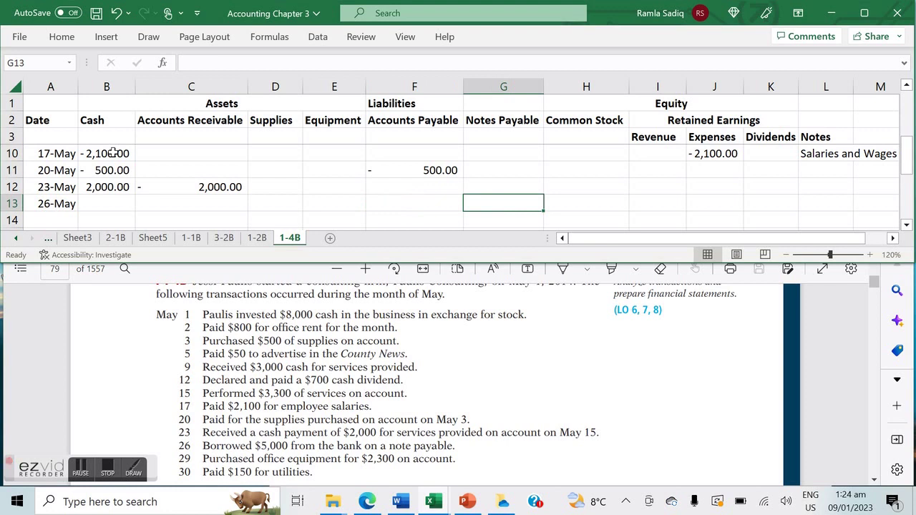
pyautogui.write('+50')
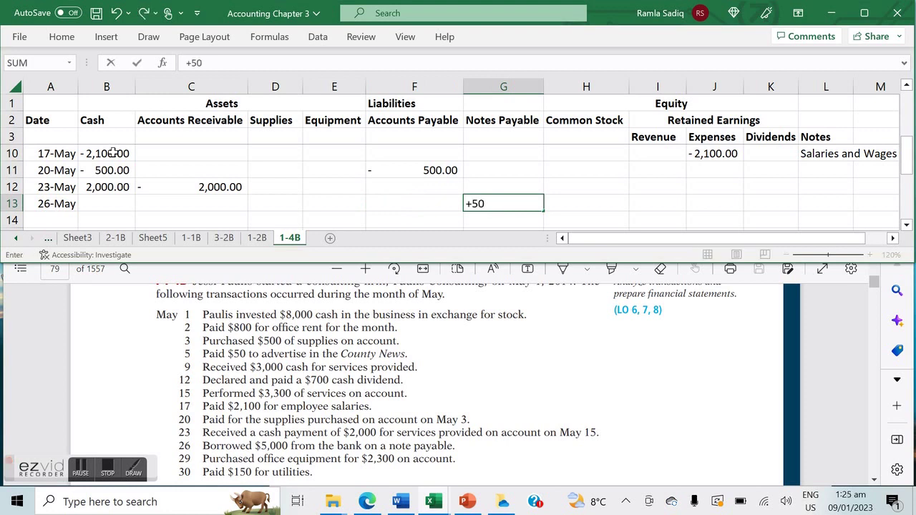
pyautogui.write('00')
pyautogui.press('Return')
# - Enter the matching +5000 under Cash in row 13 for the May 26 borrowing
pyautogui.press('Up')
pyautogui.press('Left')
pyautogui.press('Left')
pyautogui.press('Left')
pyautogui.press('Left')
pyautogui.press('Left')
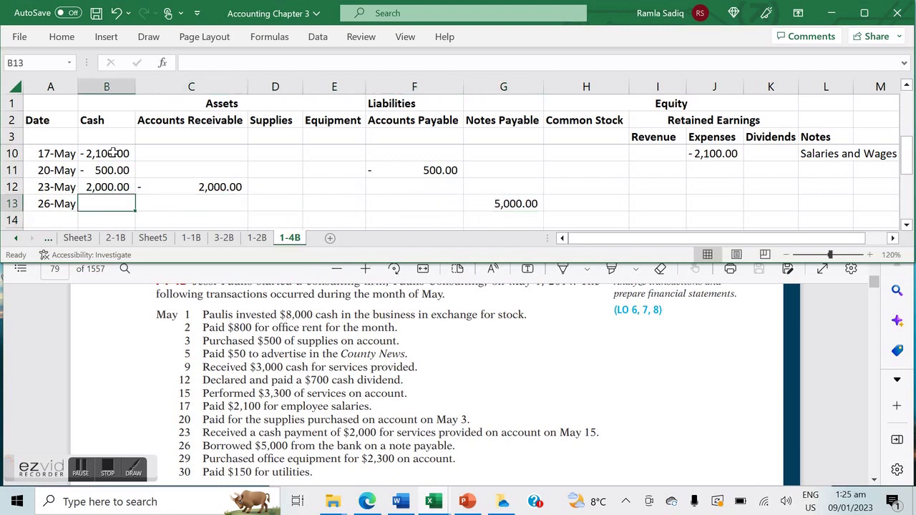
pyautogui.write('+5000')
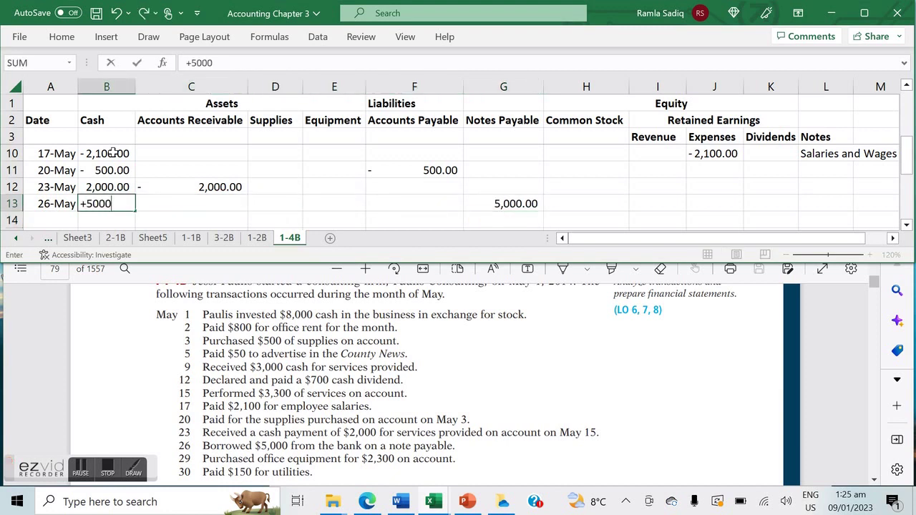
pyautogui.press('Return')
pyautogui.press('Up')
# - Enter the date 29-05 for the office equipment purchase in cell A14
pyautogui.press('Down')
pyautogui.press('Left')
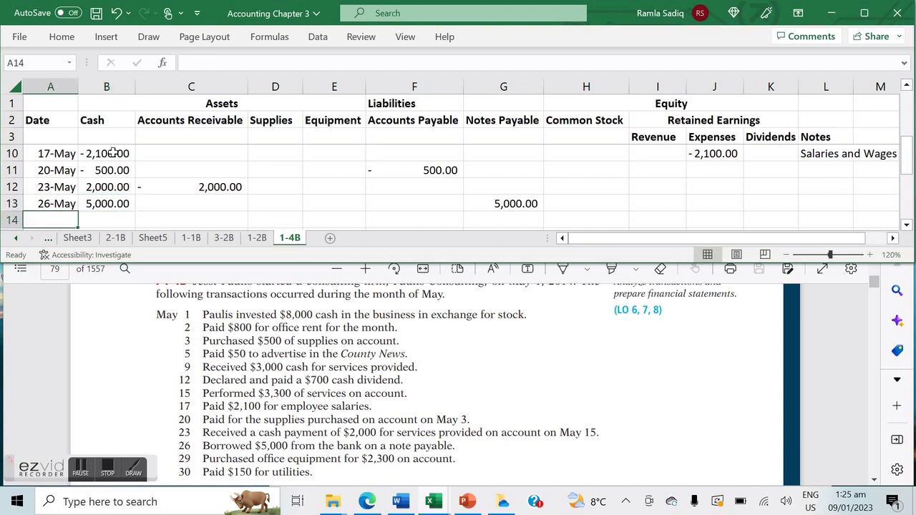
pyautogui.write('29-05')
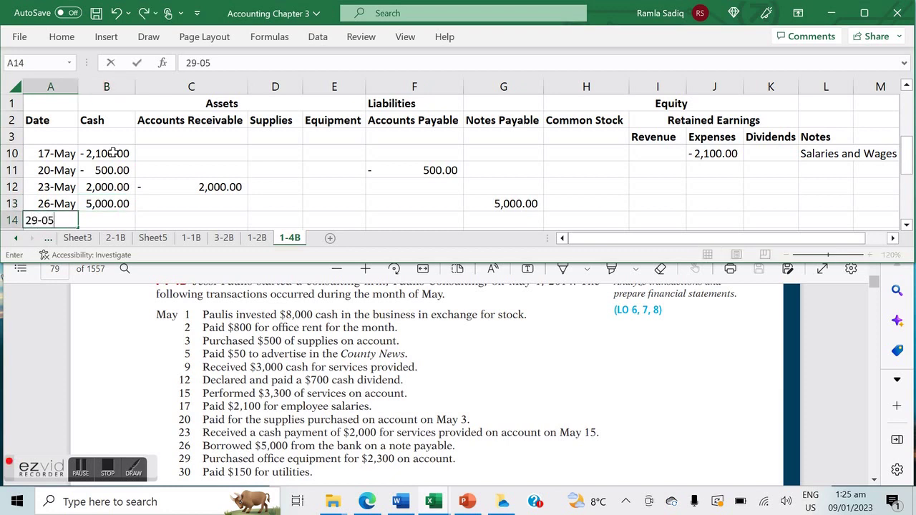
pyautogui.hotkey('ctrl', 'Return')
pyautogui.press('Right')
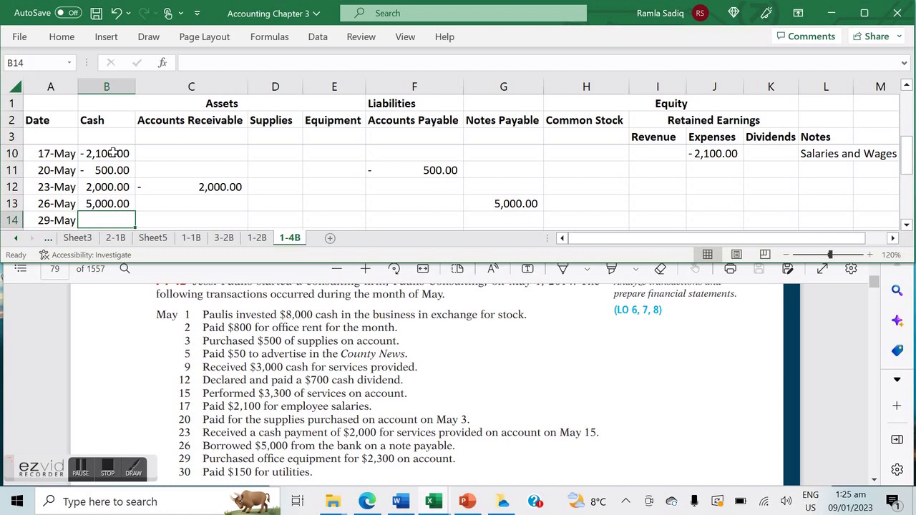
# - Record the May 29 office equipment purchase as +2300 under Equipment in row 14
pyautogui.press('Right')
pyautogui.press('Right')
pyautogui.press('Right')
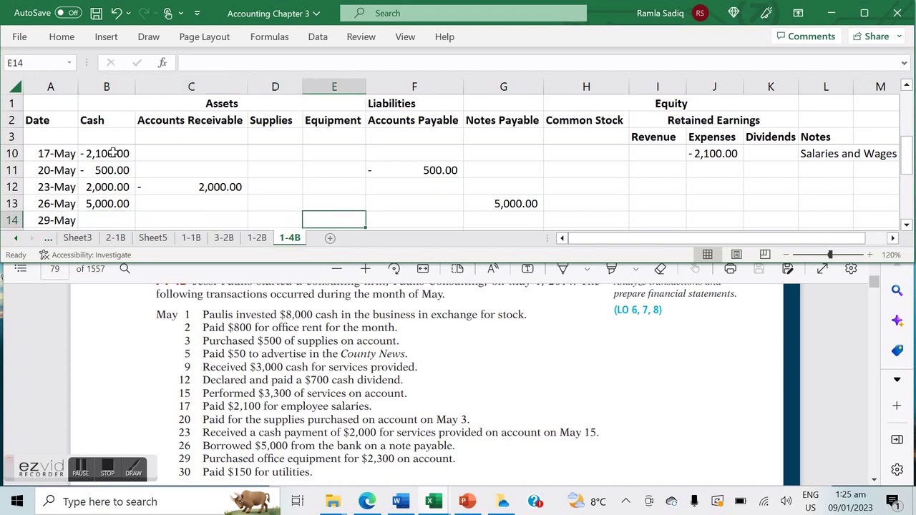
pyautogui.write('+2300')
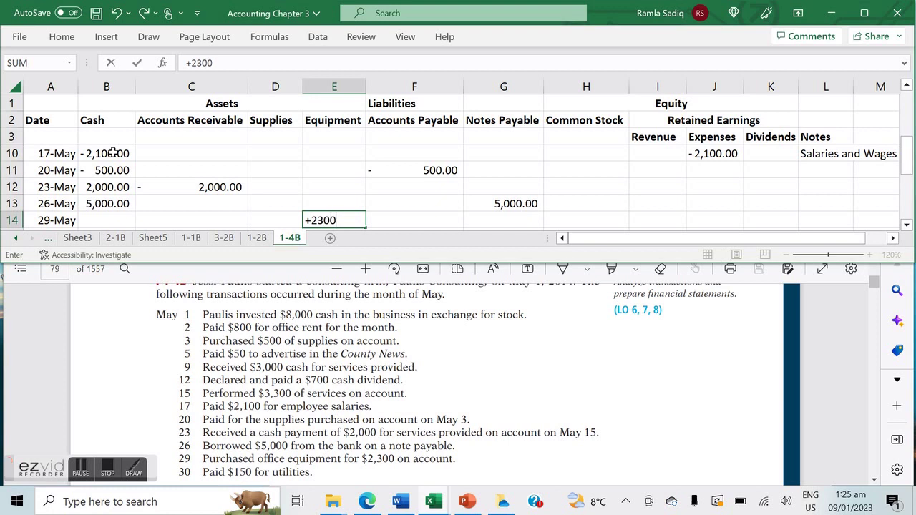
pyautogui.press('Right')
pyautogui.press('Right')
pyautogui.press('Right')
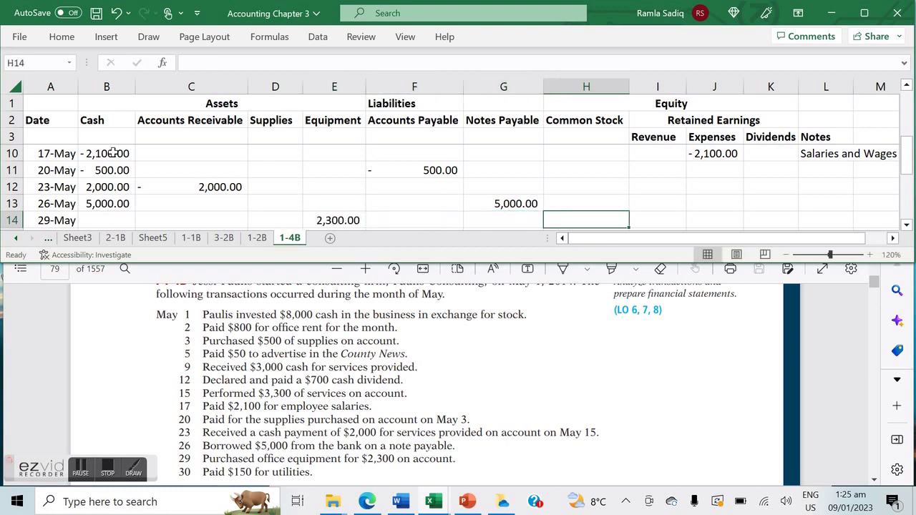
# - Enter the matching +2300 under Accounts Payable in row 14 for the May 29 equipment purchase
pyautogui.press('Left')
pyautogui.press('Left')
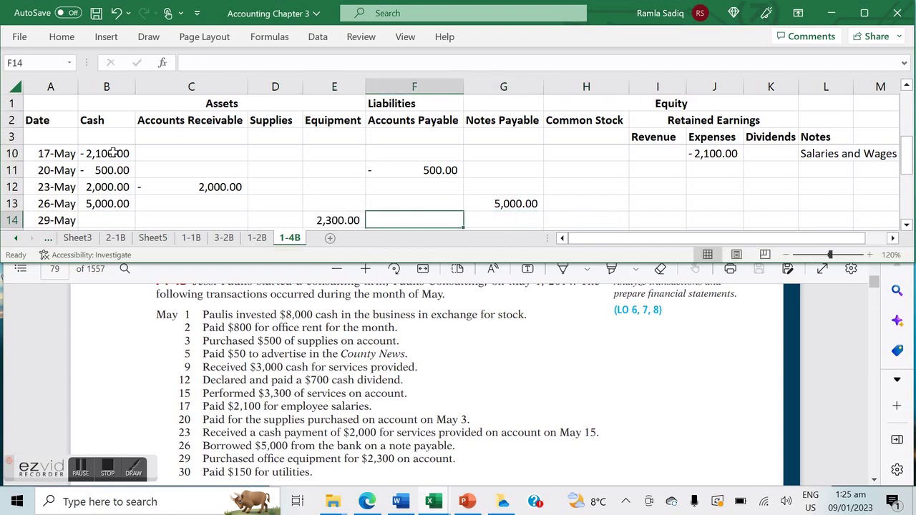
pyautogui.write('+2300')
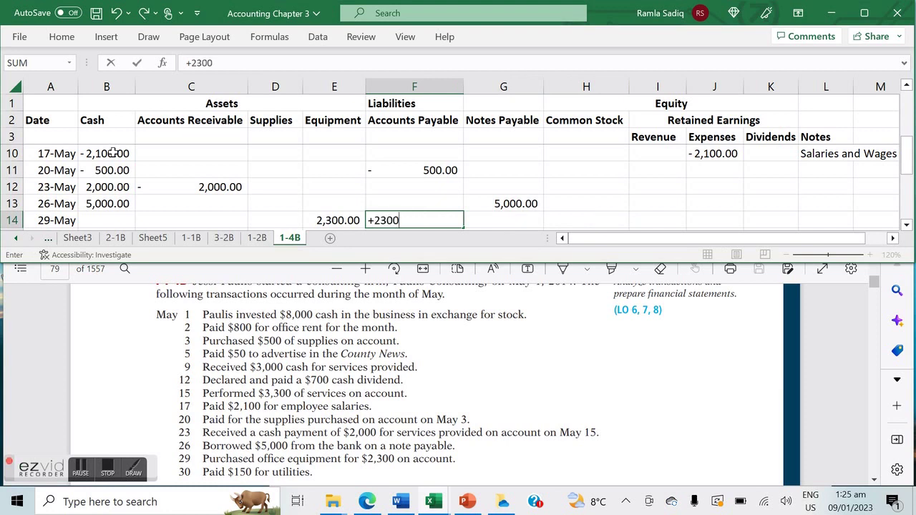
pyautogui.press('Return')
# - Enter the date 30-May in cell A15 and record the utilities payment as -150 under Cash in that row
pyautogui.press('Left')
pyautogui.press('Left')
pyautogui.press('Left')
pyautogui.press('Left')
pyautogui.press('Left')
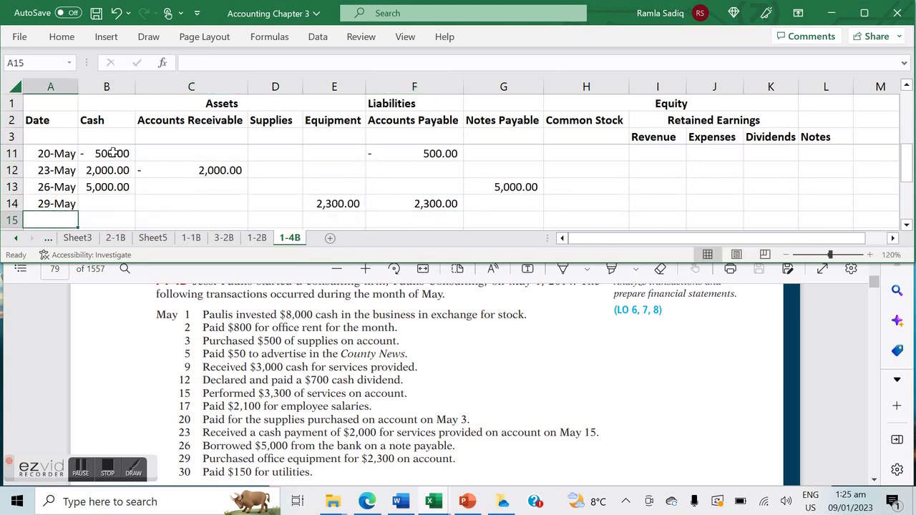
pyautogui.write('30-May')
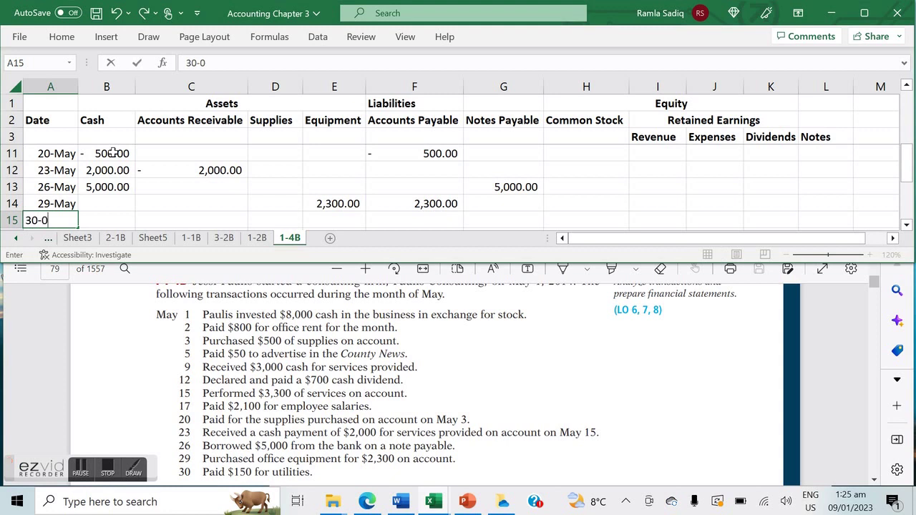
pyautogui.press('Tab')
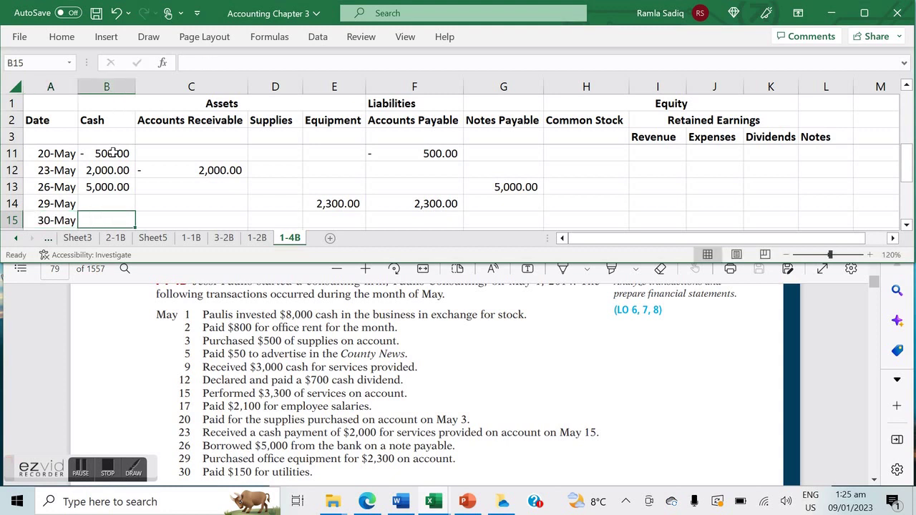
pyautogui.write('-150')
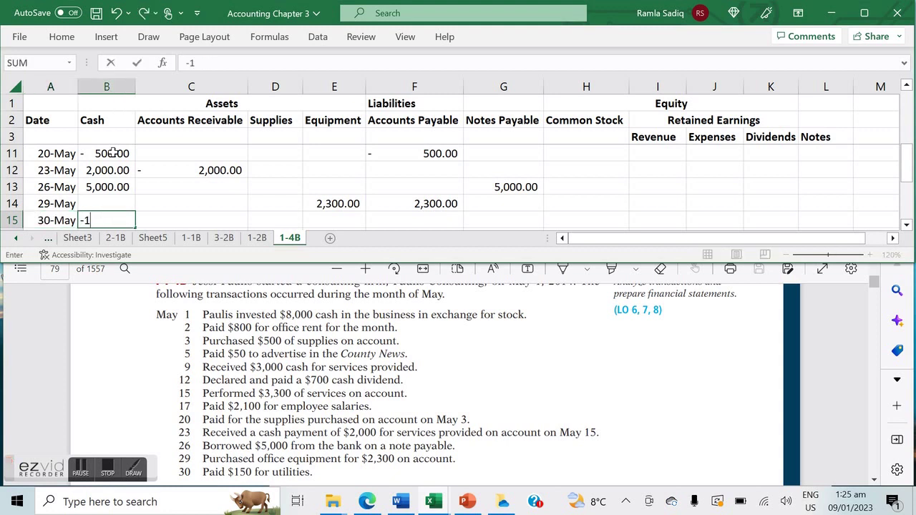
# - Record the May 30 utilities payment as -150 under Expenses in row 15
pyautogui.press('Tab')
pyautogui.press('Tab')
pyautogui.press('Tab')
pyautogui.press('Tab')
pyautogui.press('Tab')
pyautogui.press('Tab')
pyautogui.press('Tab')
pyautogui.press('Tab')
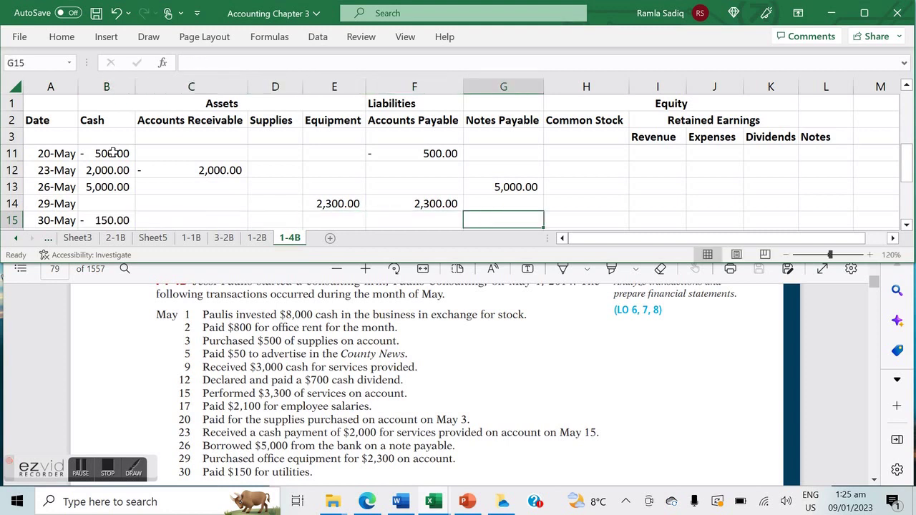
pyautogui.write('-150')
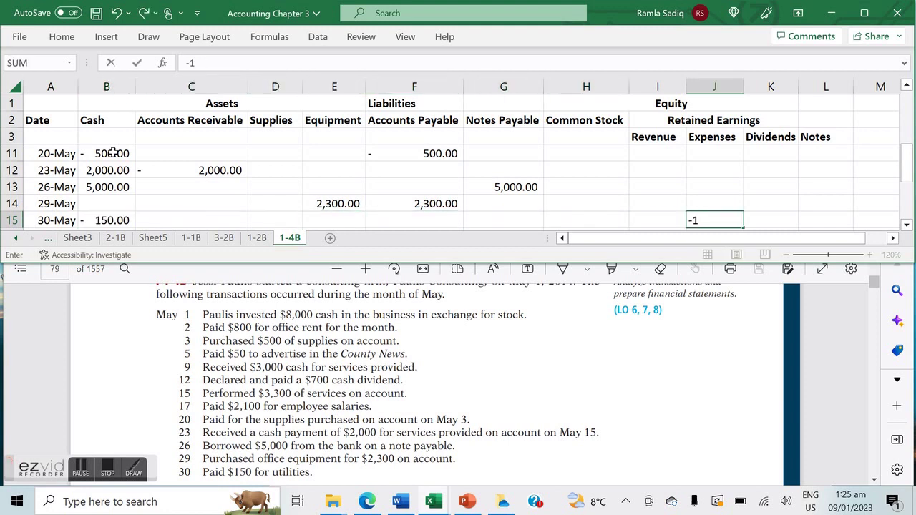
# - Add the note "Utilities Expense" for the May 30 transaction in cell L15
pyautogui.press('Tab')
pyautogui.press('Tab')
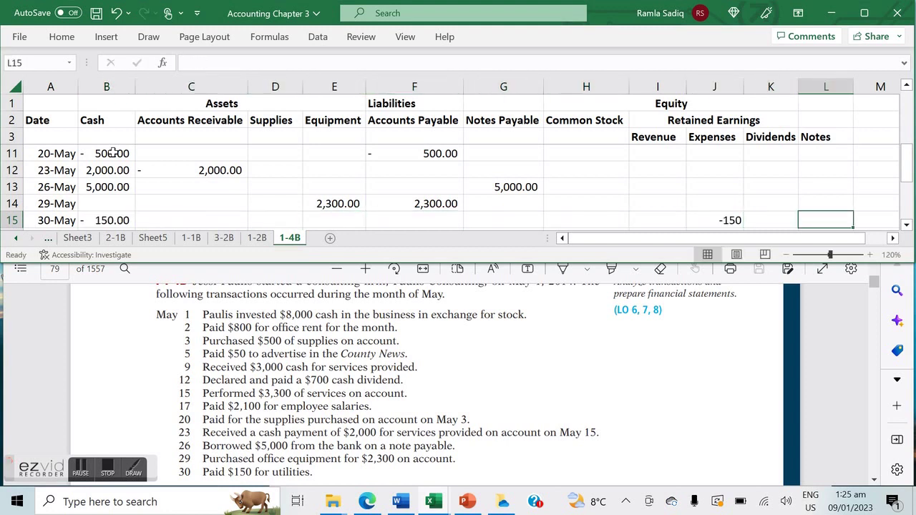
pyautogui.write('Utilities')
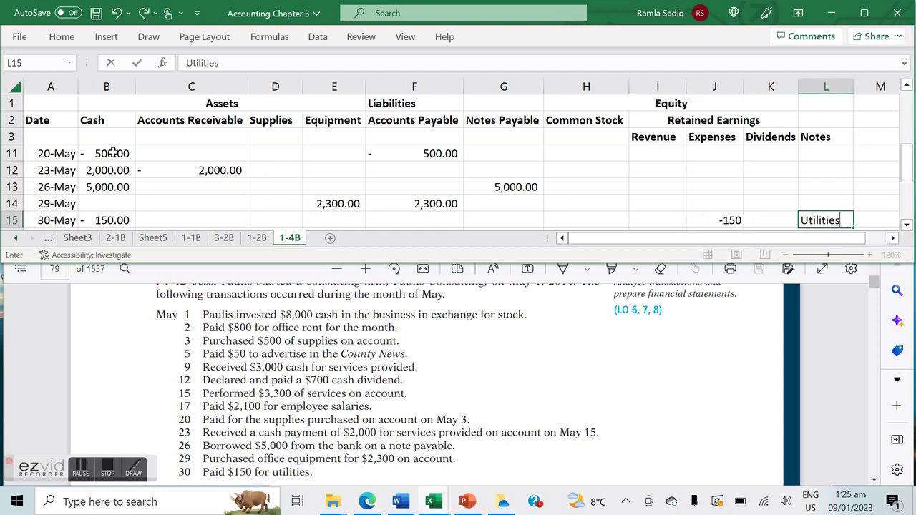
pyautogui.write(' Expense')
pyautogui.press('Return')
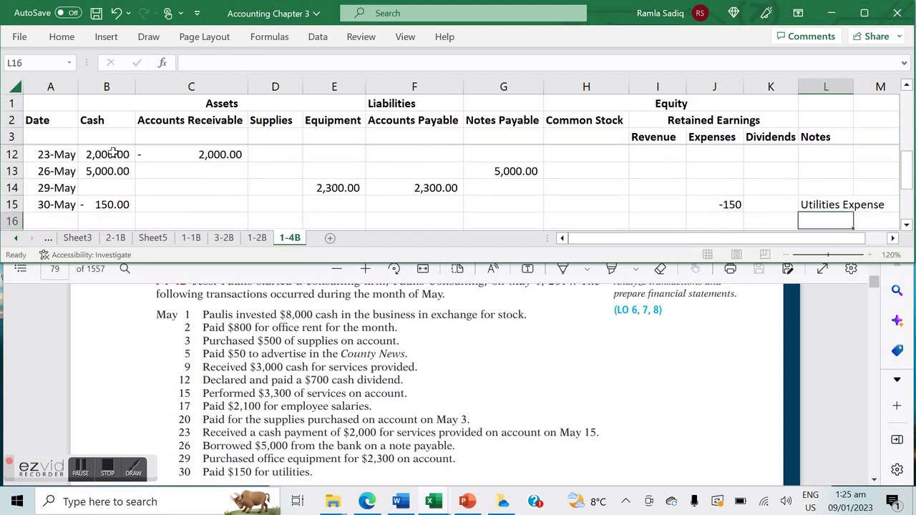
# - Switch to the textbook PDF in the browser, read the instructions for part (a), and return to the workbook
pyautogui.press('Left')
pyautogui.press('Left')
pyautogui.hotkey('alt', 'Tab')
pyautogui.scroll(-2, 430, 372)
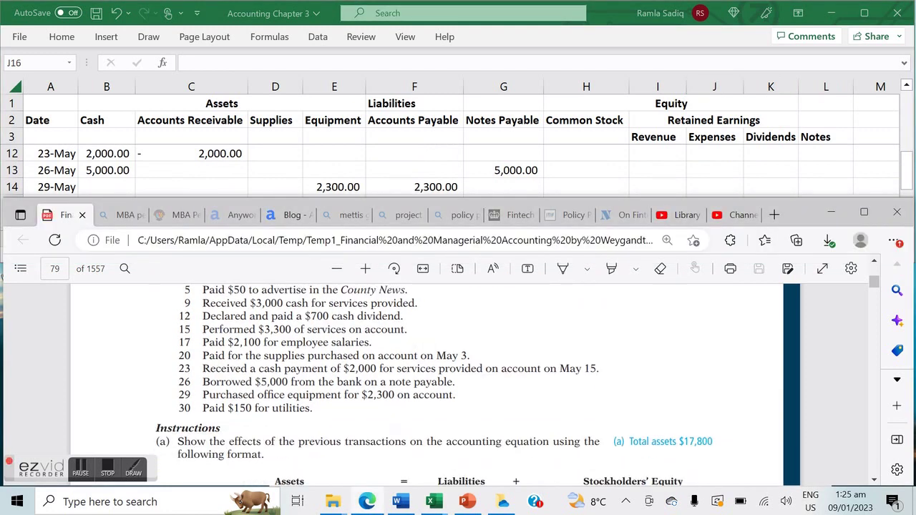
pyautogui.scroll(-2, 429, 372)
pyautogui.scroll(-1, 429, 373)
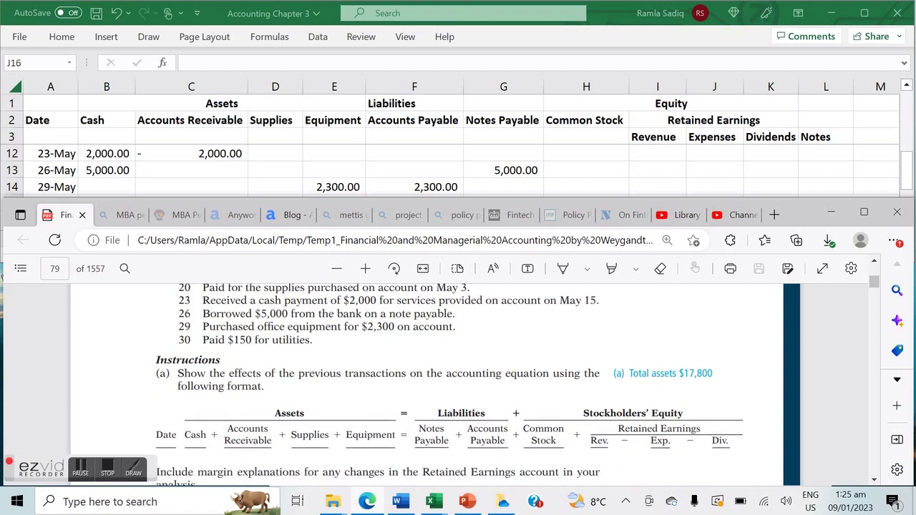
pyautogui.click(503, 153)
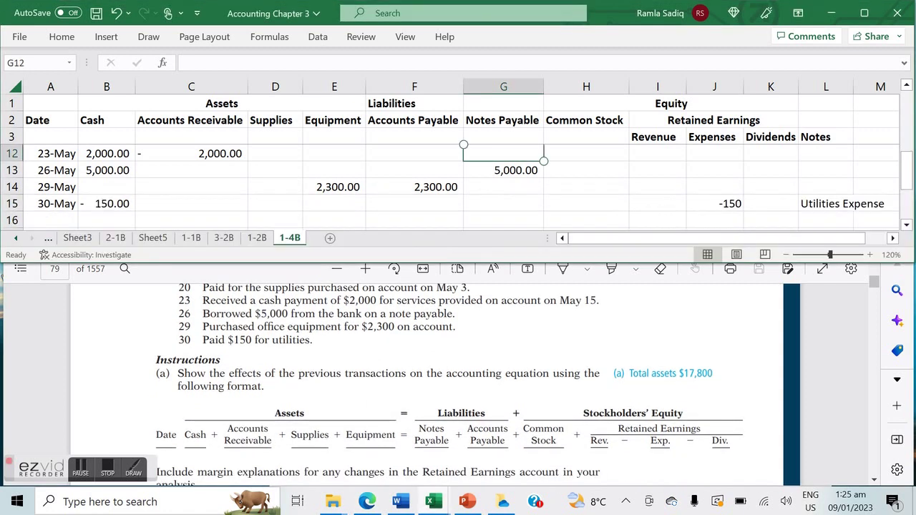
# - Maximize the workbook window and review the recorded transactions from 01-May to 30-May
pyautogui.click(866, 15)
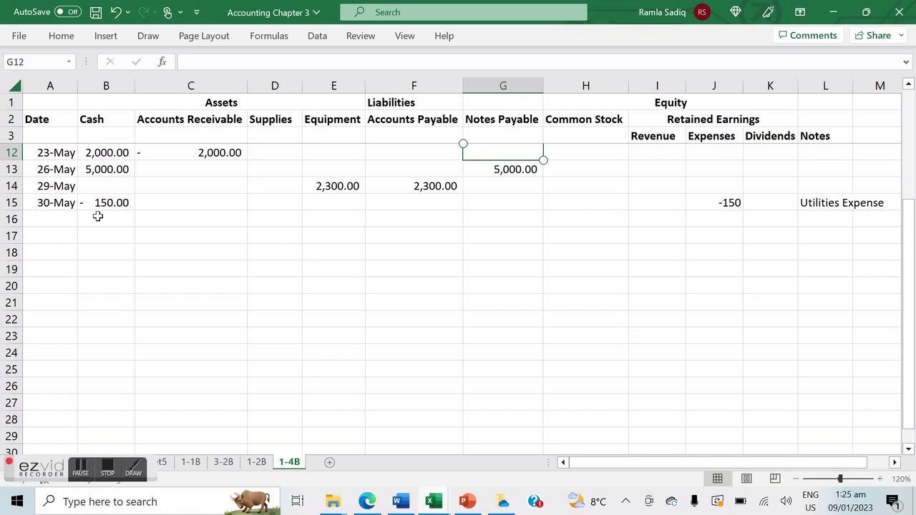
pyautogui.scroll(1, 98, 216)
pyautogui.moveTo(98, 216); pyautogui.dragTo(102, 337)
pyautogui.press('Up')
pyautogui.press('Up')
pyautogui.press('Up')
pyautogui.press('Up')
pyautogui.press('Up')
pyautogui.press('Up')
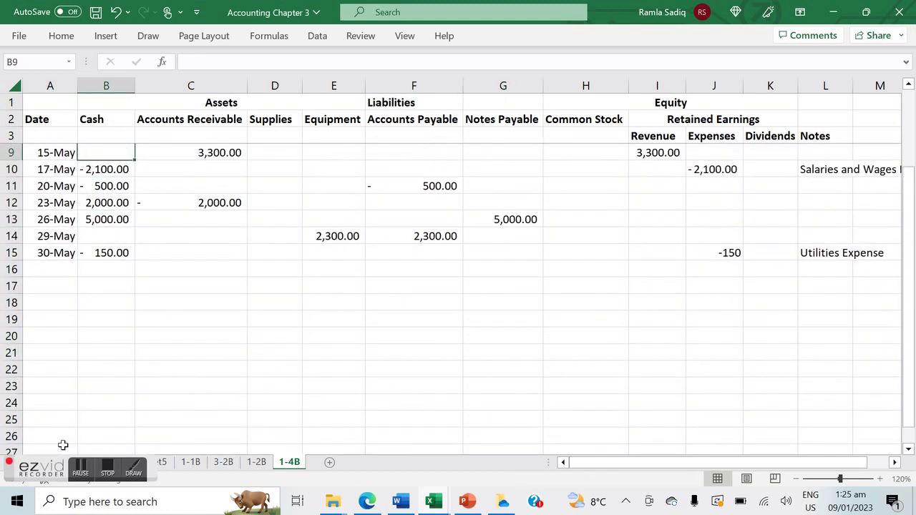
pyautogui.scroll(2, 230, 368)
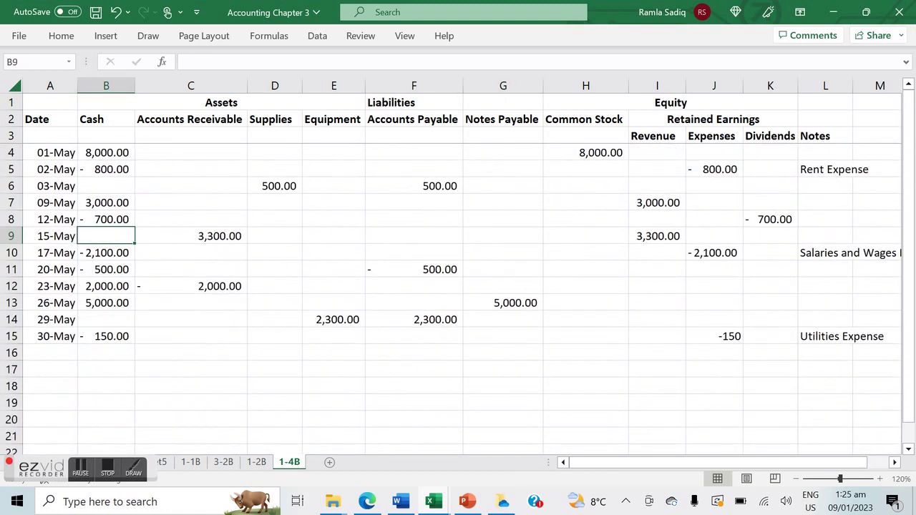
# - Label row 16 "Total" and sum rows 4 to 15 there for every column from Cash to Dividends
pyautogui.click(50, 369)
pyautogui.click(50, 353)
pyautogui.write('Total')
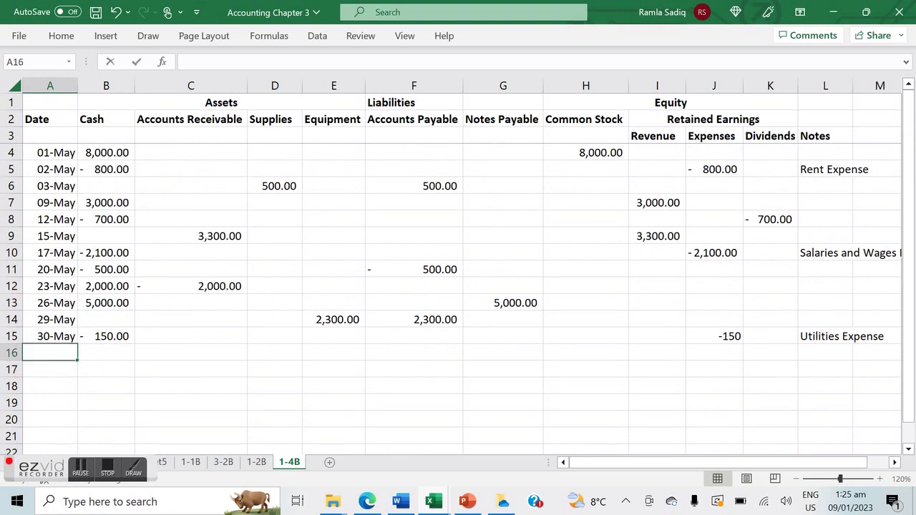
pyautogui.press('Tab')
pyautogui.write('=SU')
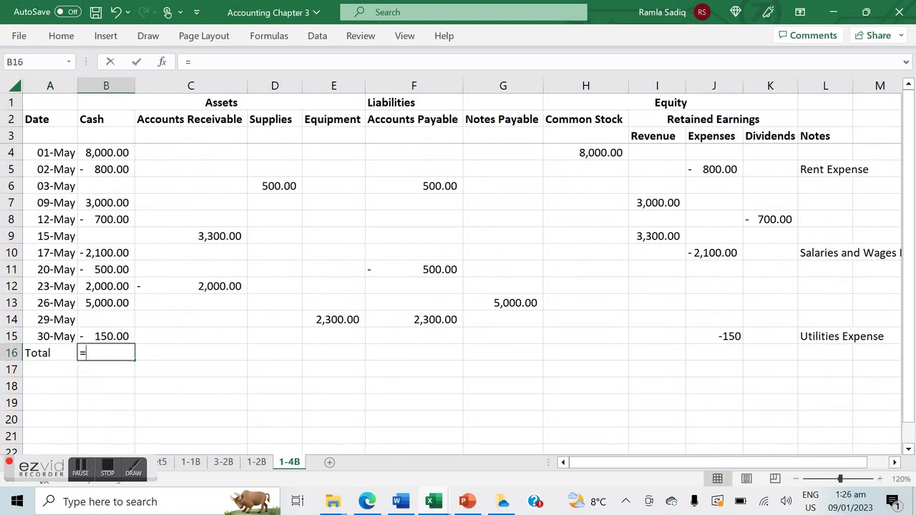
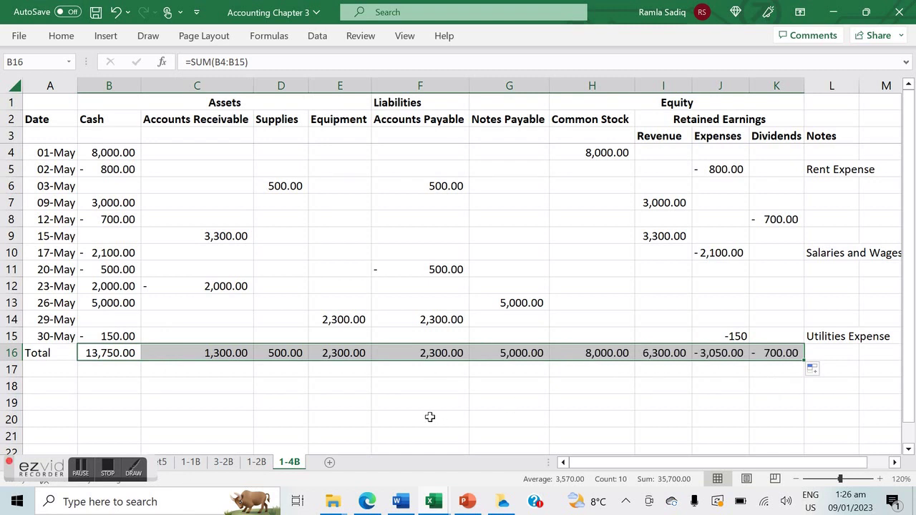
# - Compare the table with the textbook PDF's transaction list and its stated total assets, switching between the browser and the workbook
pyautogui.hotkey('alt', 'Tab')
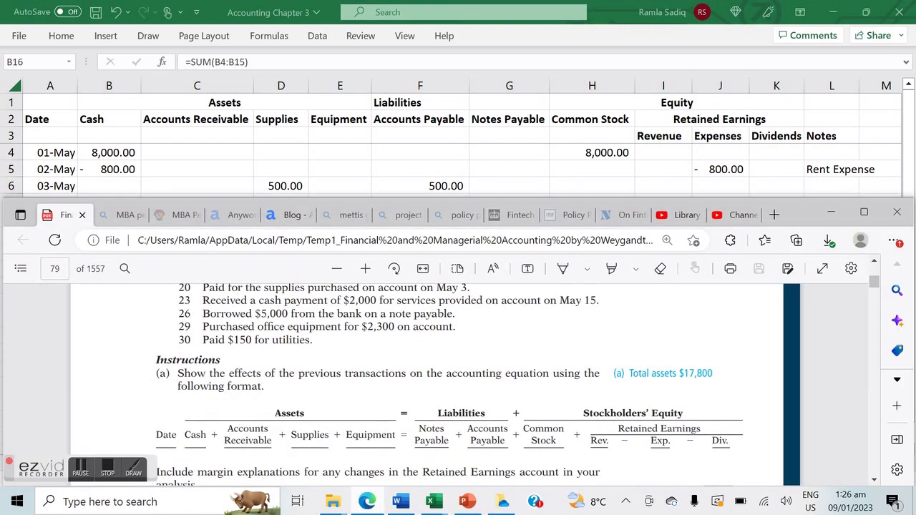
pyautogui.click(592, 152)
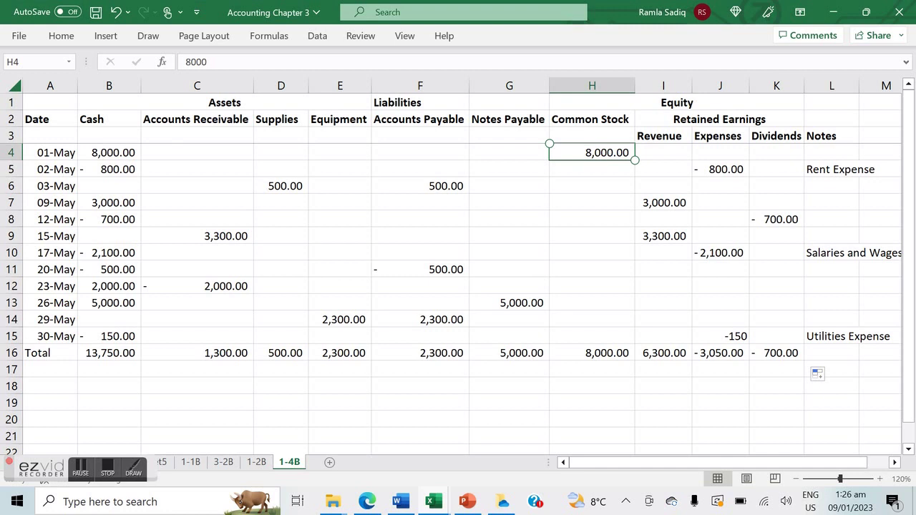
pyautogui.scroll(-2, 451, 301)
pyautogui.scroll(2, 451, 299)
pyautogui.hotkey('alt', 'Tab')
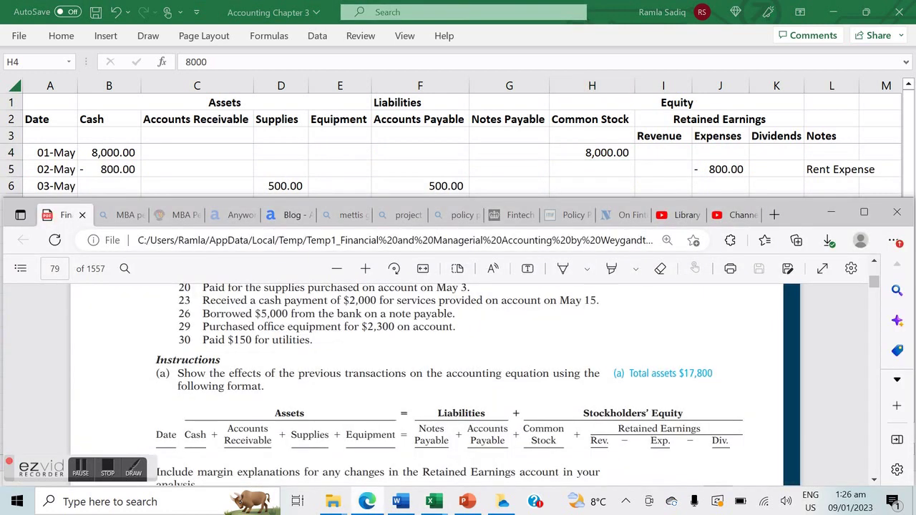
pyautogui.scroll(5, 470, 386)
pyautogui.scroll(-2, 470, 386)
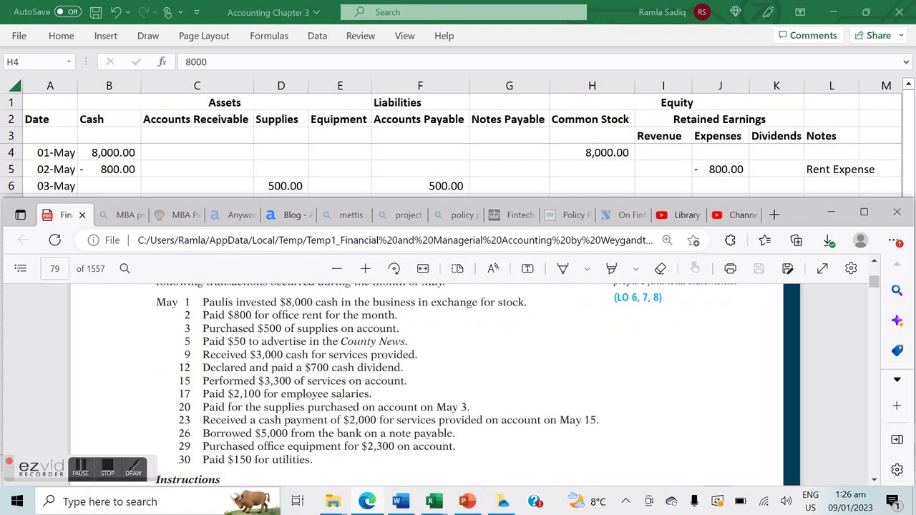
pyautogui.scroll(-3, 434, 385)
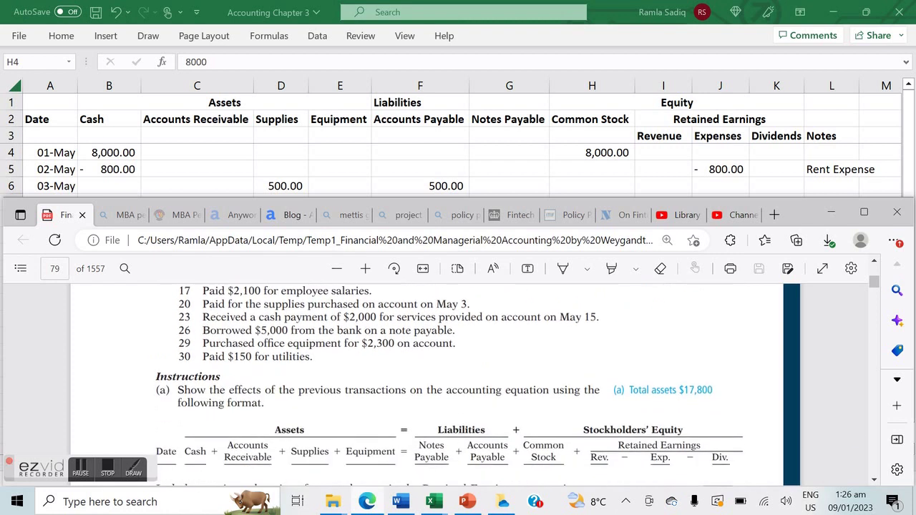
pyautogui.click(510, 169)
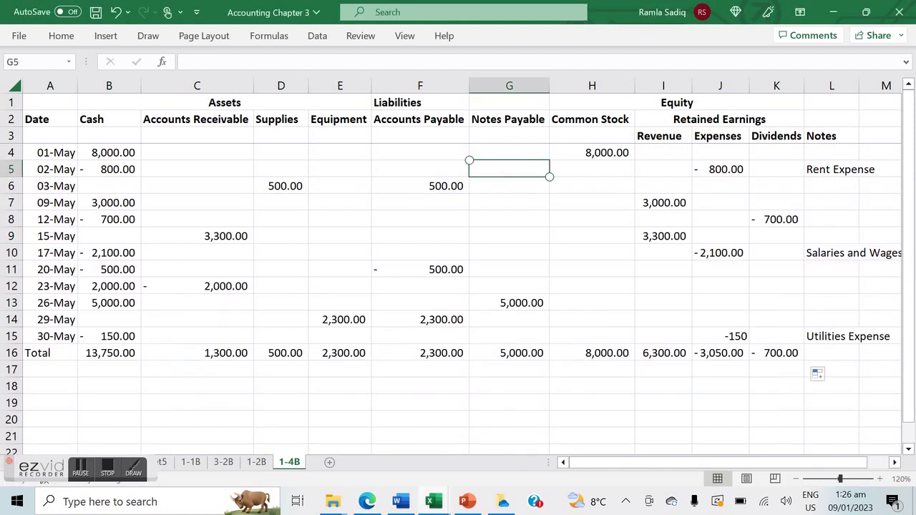
# - Calculate total assets in cell B17 with the formula =SUM(B16:E16)
pyautogui.click(119, 371)
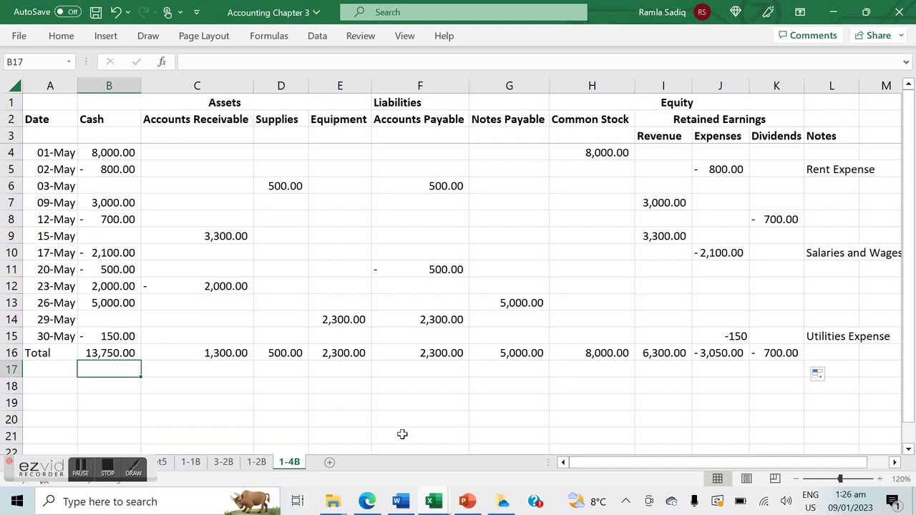
pyautogui.write('=SUM(')
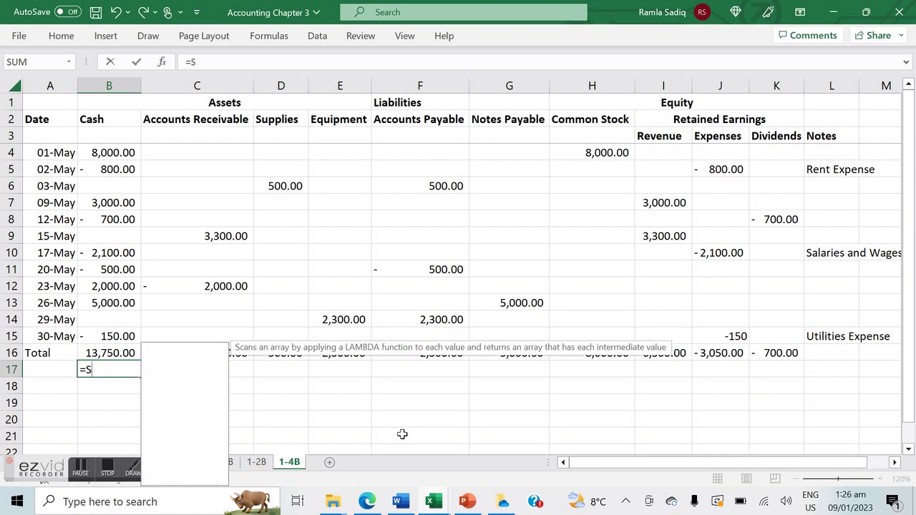
pyautogui.press('Up')
pyautogui.hotkey('shift', 'Right')
pyautogui.hotkey('shift', 'Right')
pyautogui.hotkey('shift', 'Right')
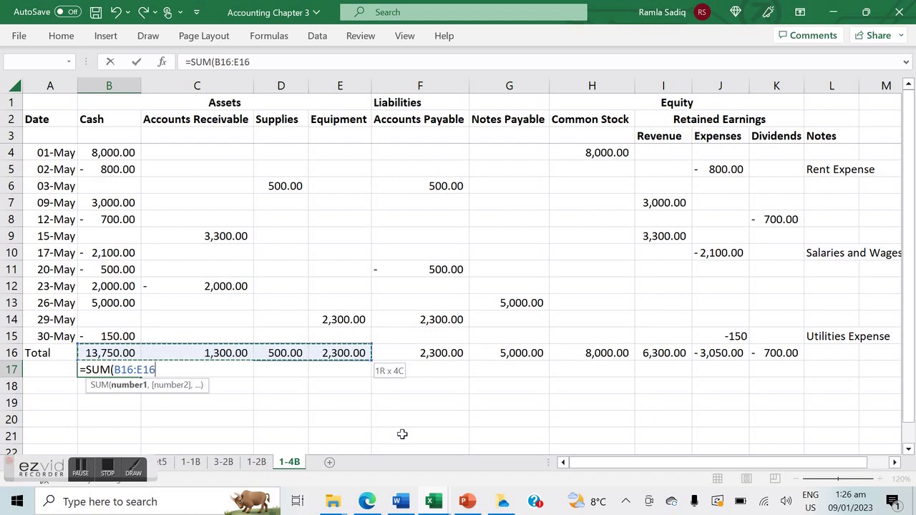
pyautogui.write(')')
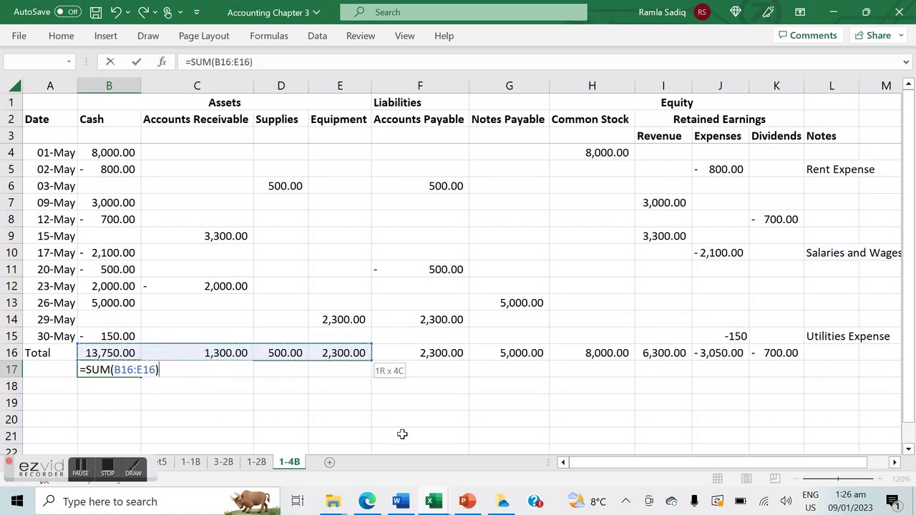
pyautogui.press('Return')
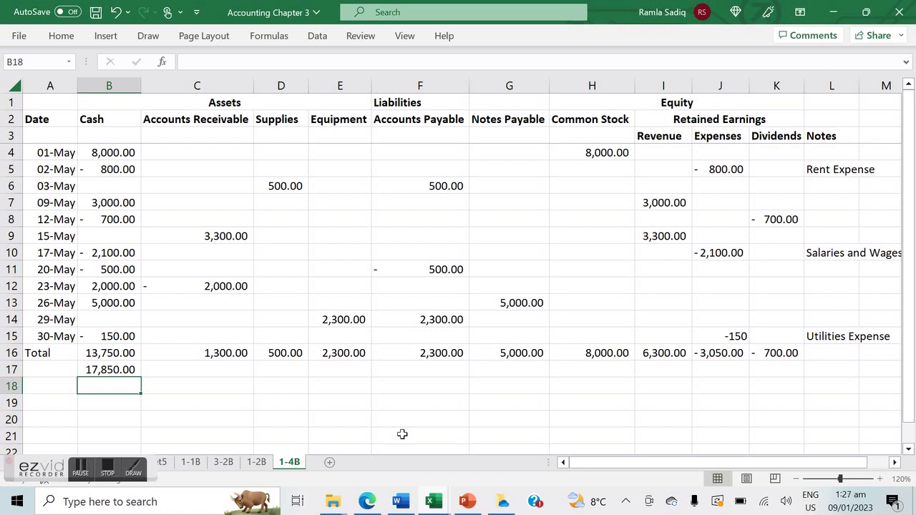
# - Calculate total liabilities and equity in cell F17 with the formula =SUM(F16:K16)
pyautogui.press('Right')
pyautogui.press('Right')
pyautogui.press('Right')
pyautogui.press('Right')
pyautogui.press('Up')
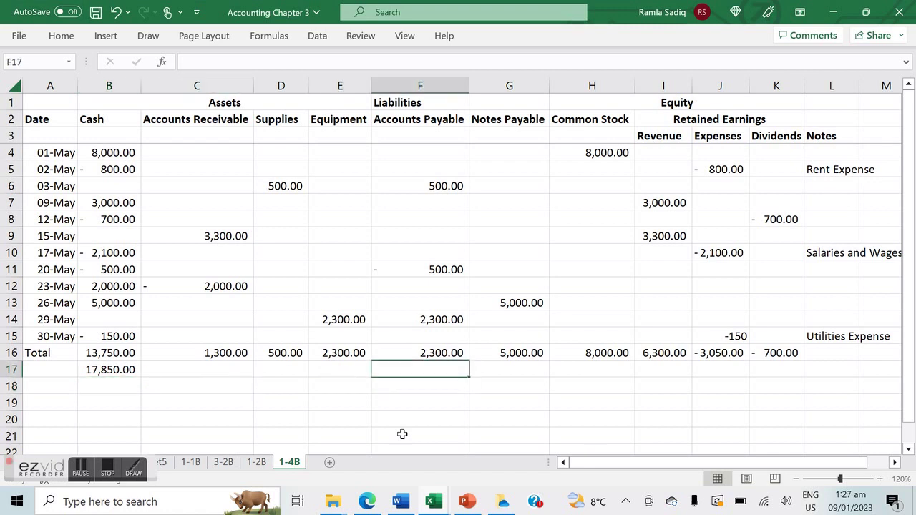
pyautogui.write('=SUM(')
pyautogui.press('Up')
pyautogui.hotkey('shift', 'Right')
pyautogui.hotkey('shift', 'Right')
pyautogui.hotkey('shift', 'Right')
pyautogui.hotkey('shift', 'Right')
pyautogui.hotkey('shift', 'Right')
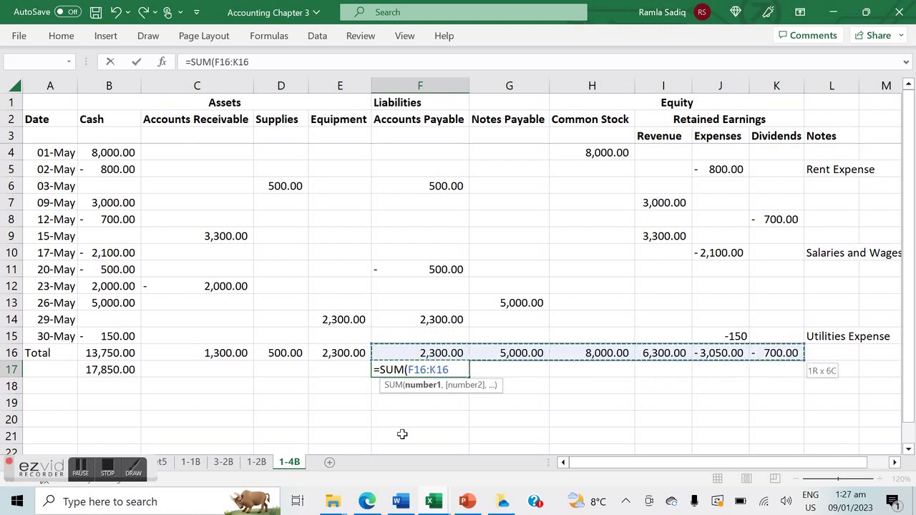
pyautogui.write(')')
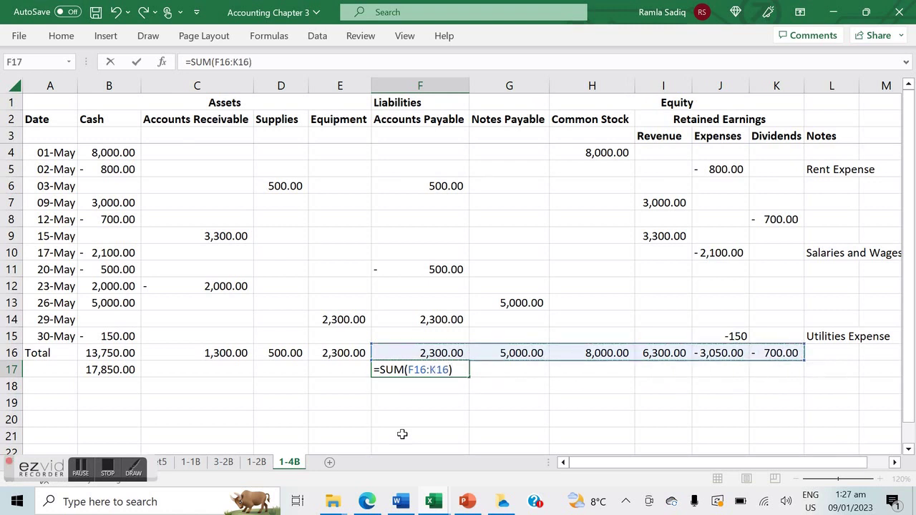
pyautogui.press('Return')
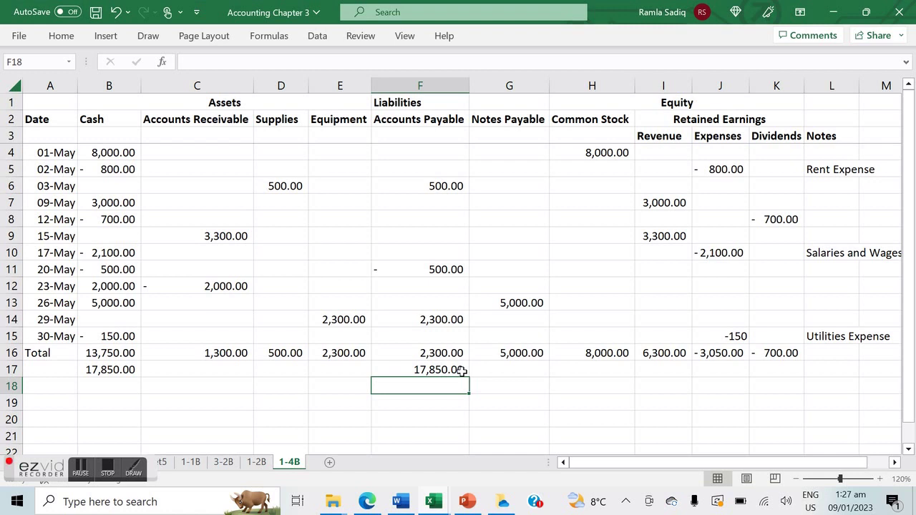
# - Check the recorded entries against the textbook PDF's May transaction list and stated total assets, then return to the workbook
pyautogui.hotkey('alt', 'Tab')
pyautogui.scroll(-1, 666, 394)
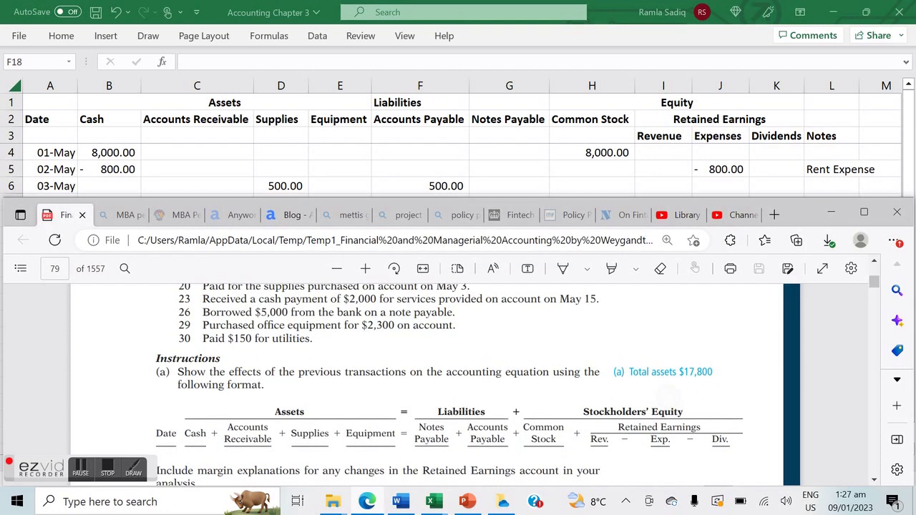
pyautogui.click(592, 153)
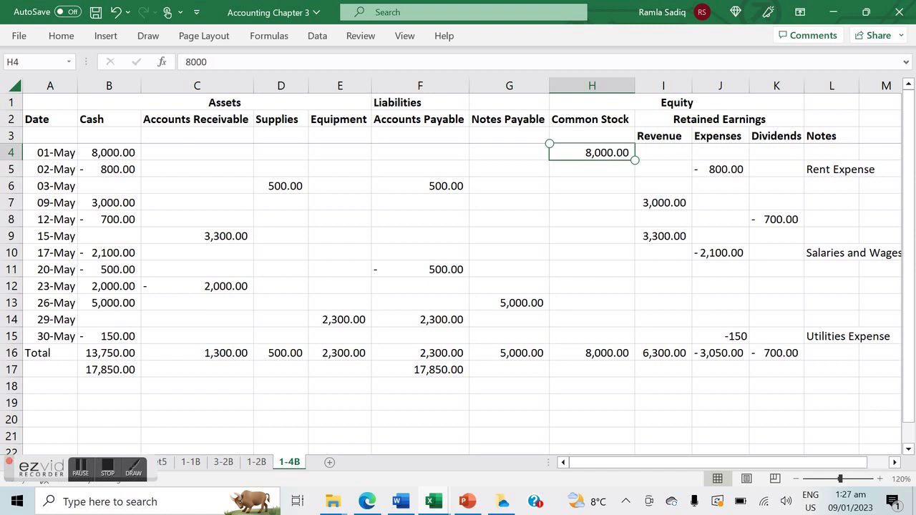
pyautogui.hotkey('alt', 'Tab')
pyautogui.scroll(2, 430, 380)
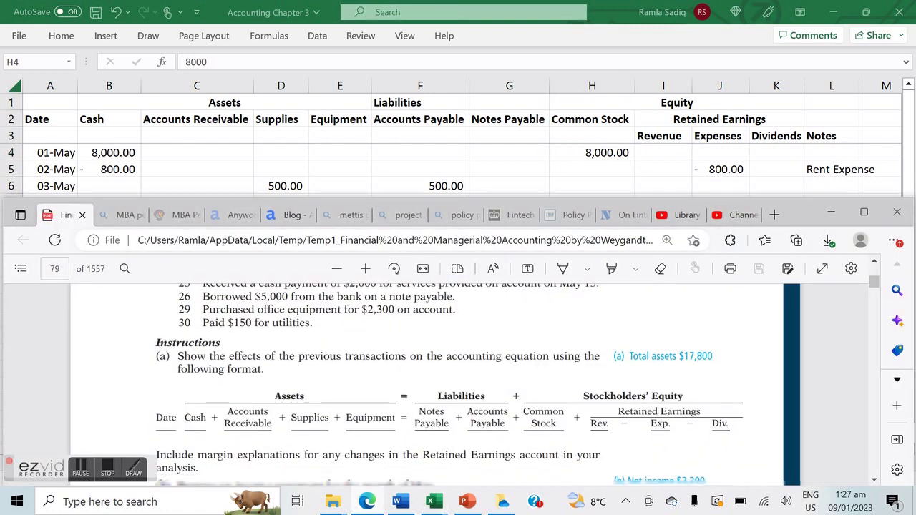
pyautogui.scroll(5, 449, 386)
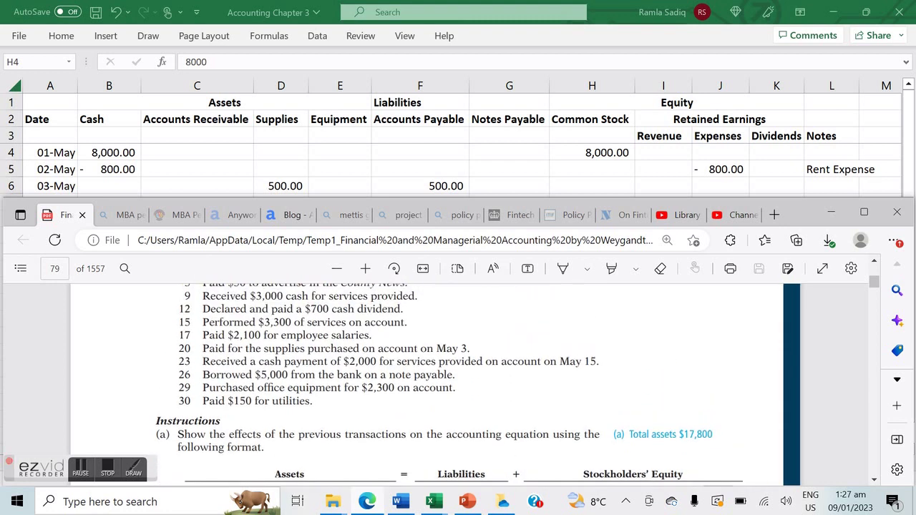
pyautogui.scroll(-1, 450, 386)
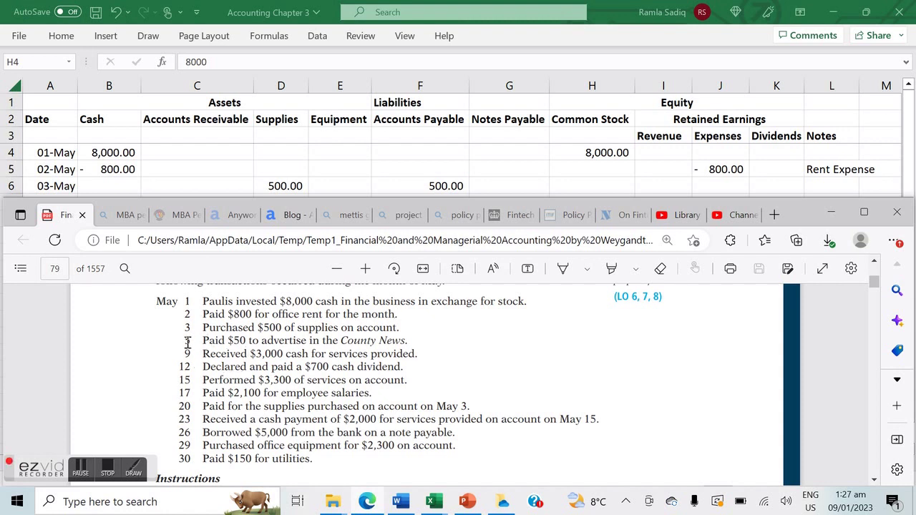
pyautogui.click(236, 180)
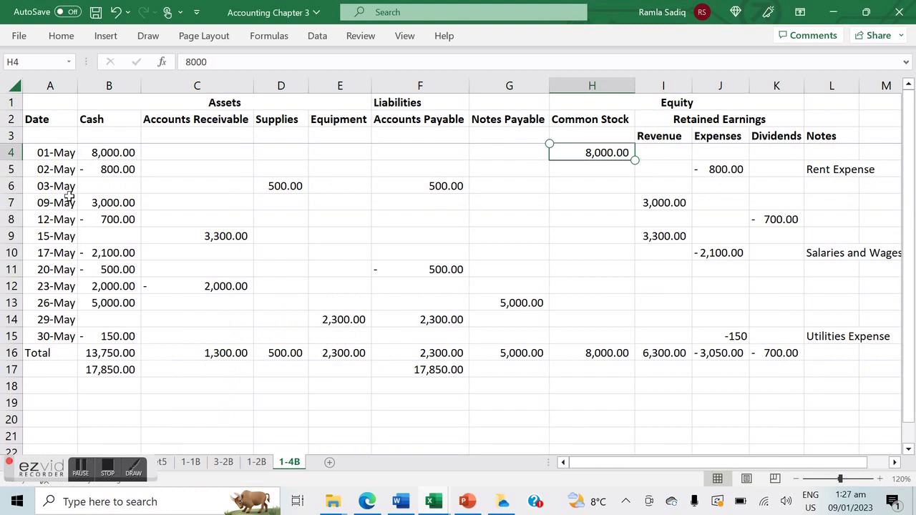
# - Insert a row above the 9 May entry and enter the date 5-05 in cell A7
pyautogui.click(11, 203)
pyautogui.rightClick(11, 203)
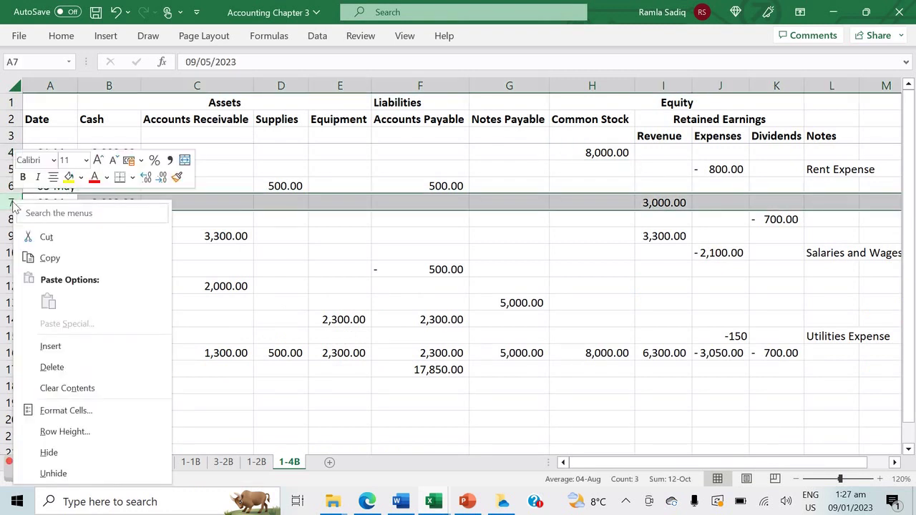
pyautogui.click(62, 347)
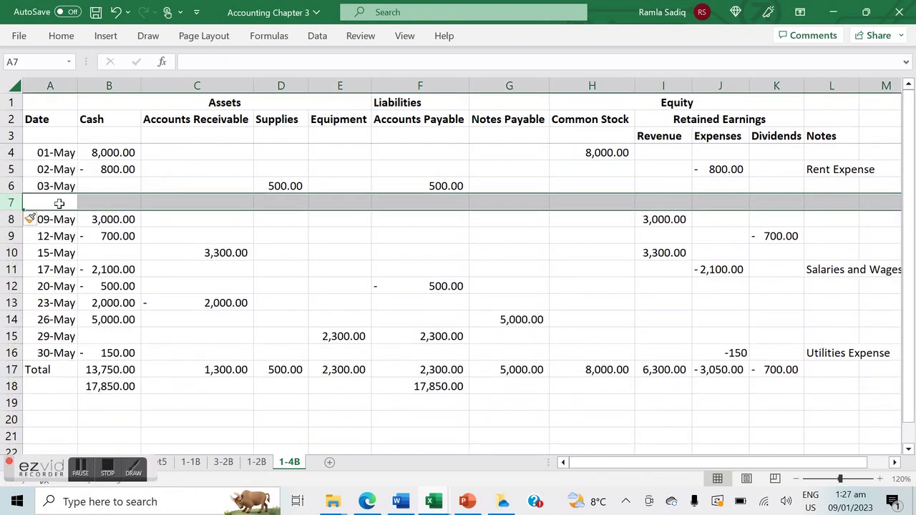
pyautogui.click(59, 203)
pyautogui.write('5-05')
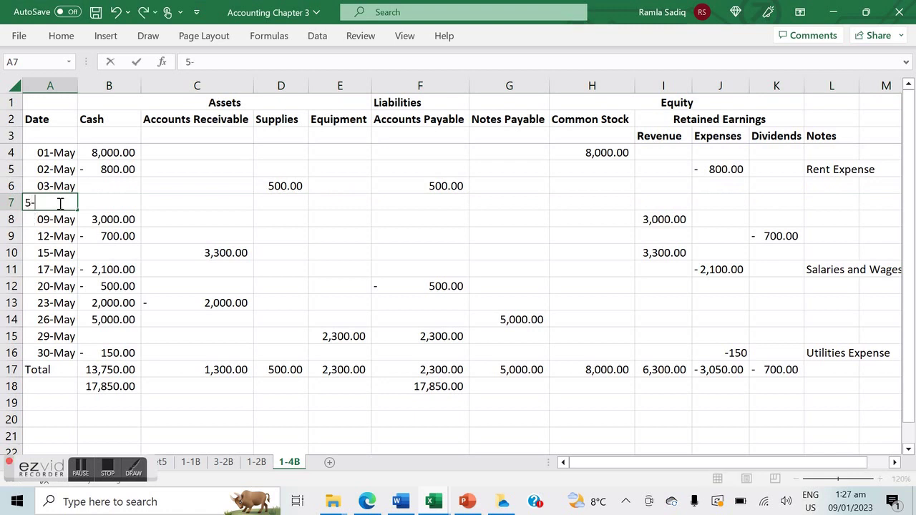
pyautogui.press('Return')
# - Record the 5 May advertising payment from the textbook PDF as -50 under Cash and -50 under Expenses in row 7
pyautogui.click(59, 204)
pyautogui.hotkey('alt', 'Tab')
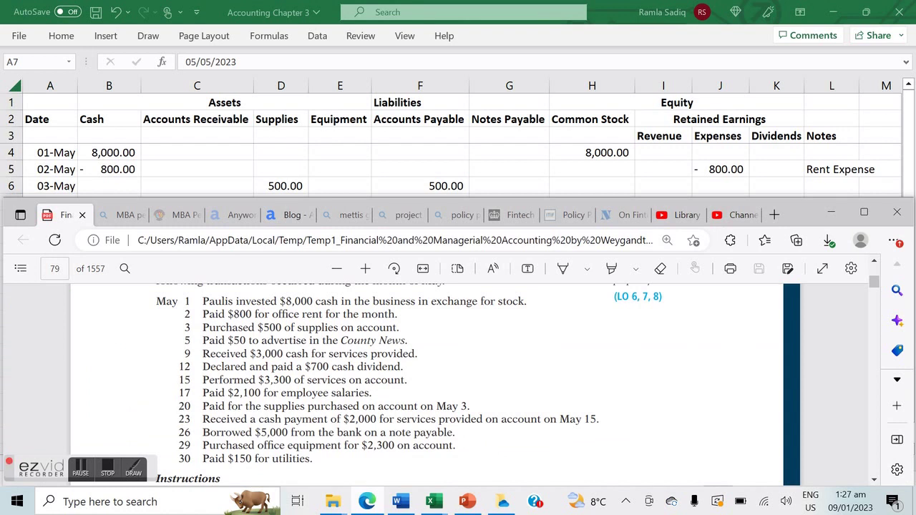
pyautogui.hotkey('alt', 'Tab')
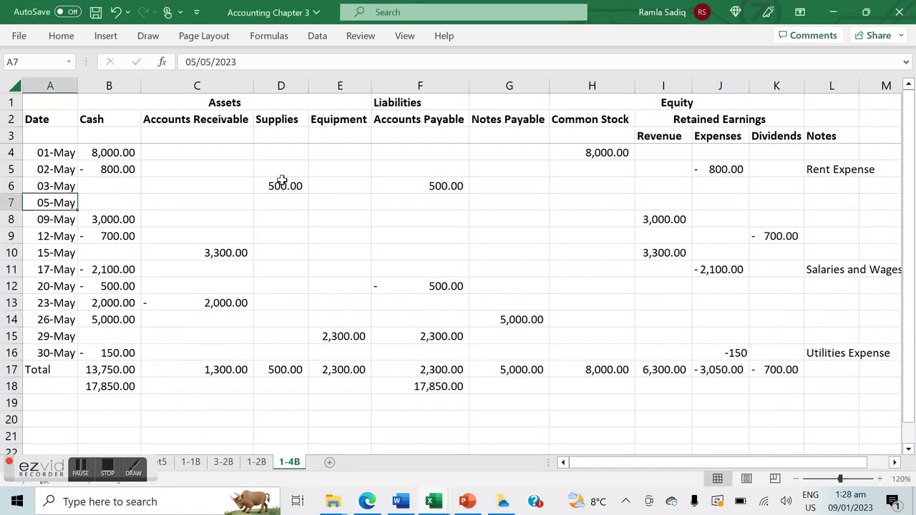
pyautogui.click(113, 202)
pyautogui.write('-50')
pyautogui.press('Tab')
pyautogui.press('Tab')
pyautogui.press('Tab')
pyautogui.press('Tab')
pyautogui.press('Tab')
pyautogui.press('Tab')
pyautogui.press('Tab')
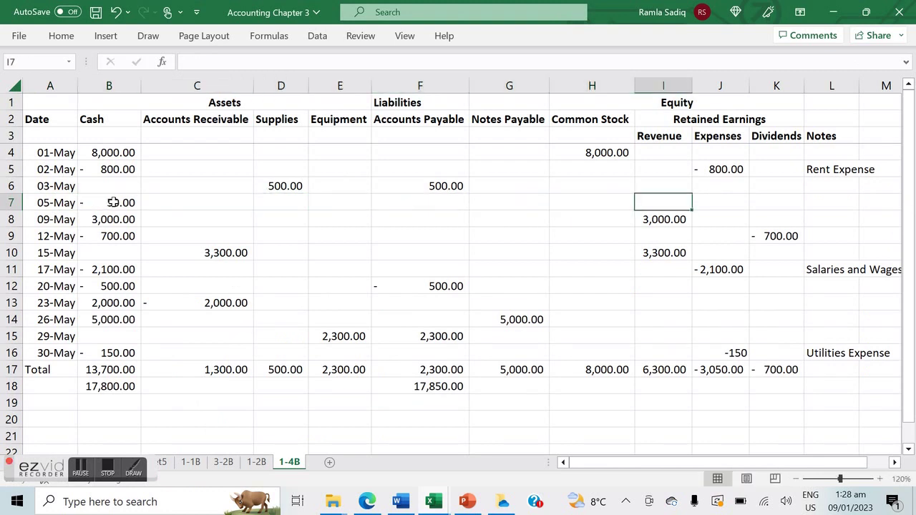
pyautogui.press('Tab')
pyautogui.write('-50')
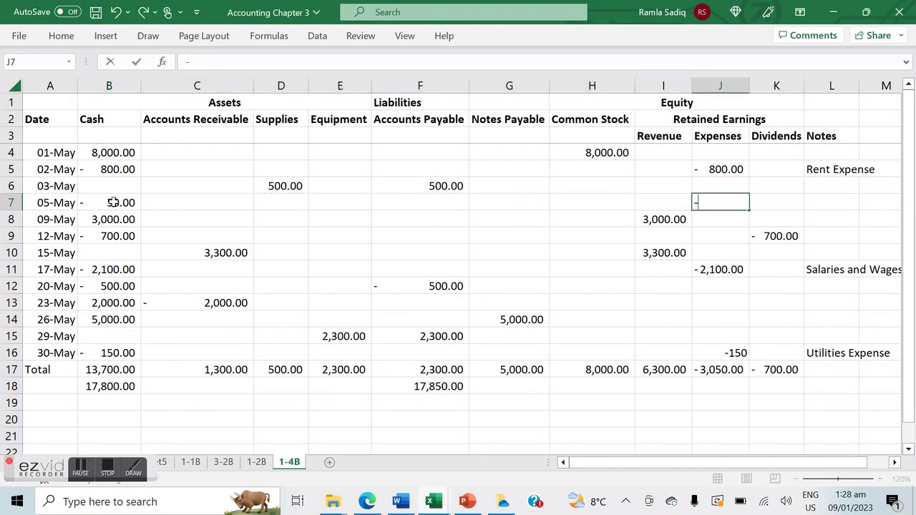
# - Enter the note "Advertising Expense" in cell L7 for the 5 May transaction
pyautogui.press('Tab')
pyautogui.press('Tab')
pyautogui.write('Advertising')
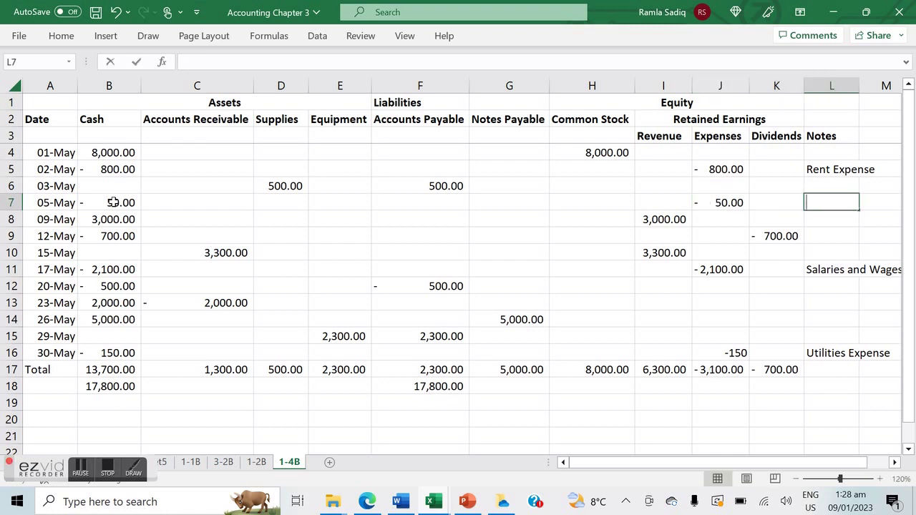
pyautogui.write(' Expense')
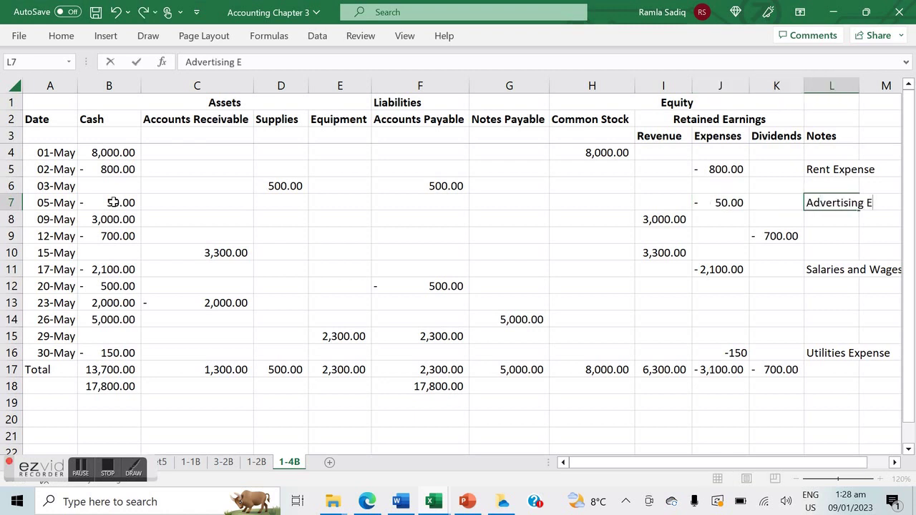
pyautogui.press('Return')
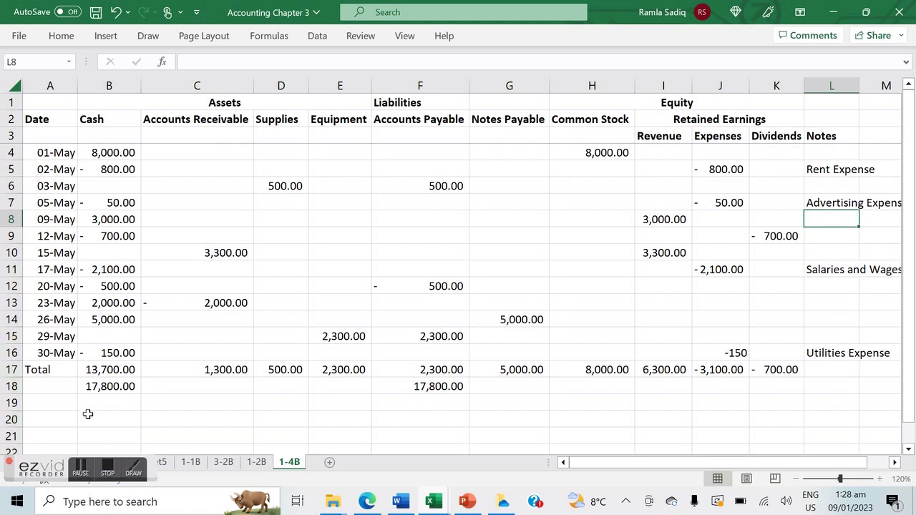
# - Compare total assets in B18 with total liabilities and equity in F18
pyautogui.click(106, 385)
pyautogui.click(420, 385)
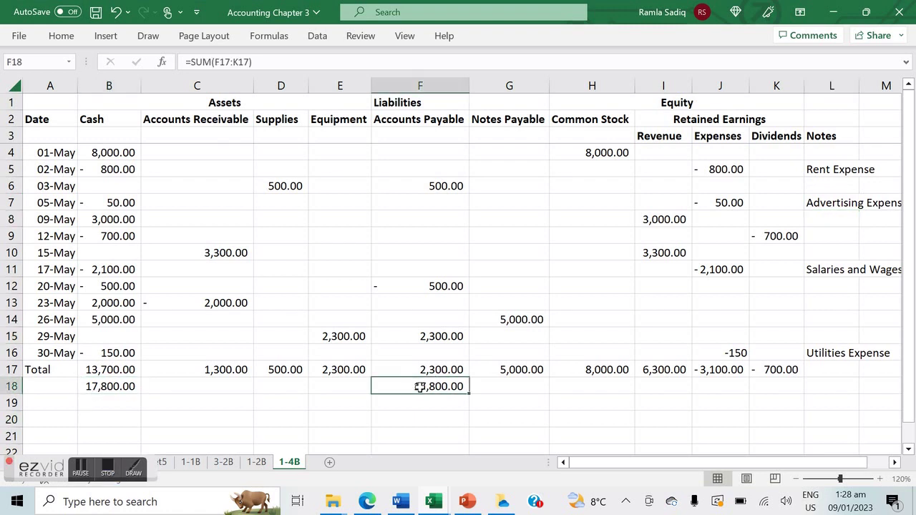
pyautogui.click(108, 385)
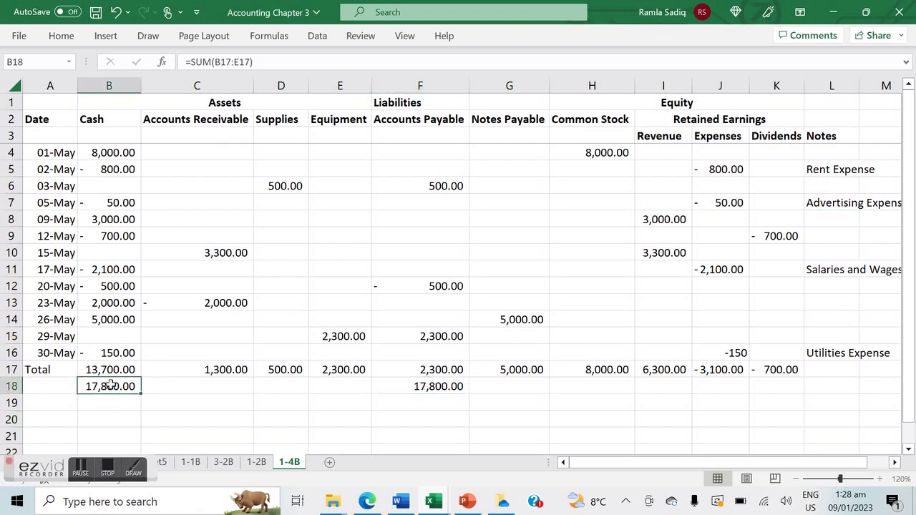
pyautogui.click(401, 387)
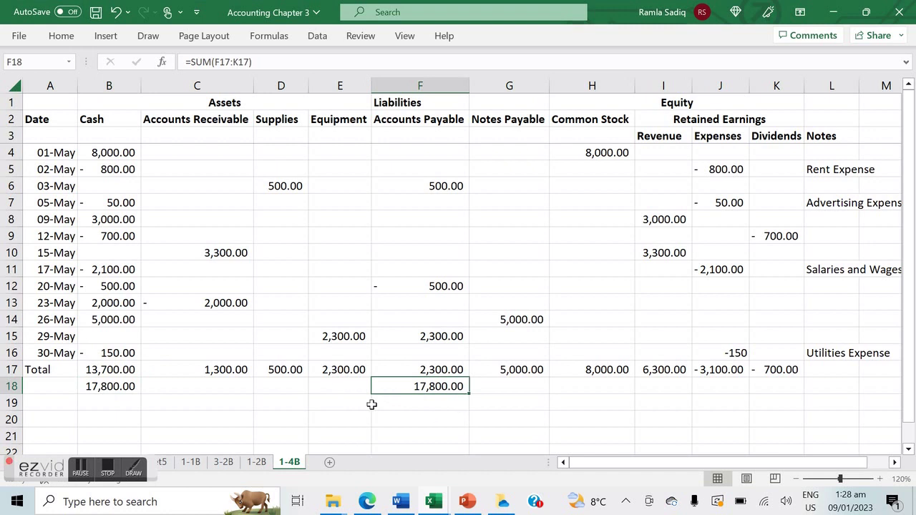
pyautogui.click(272, 415)
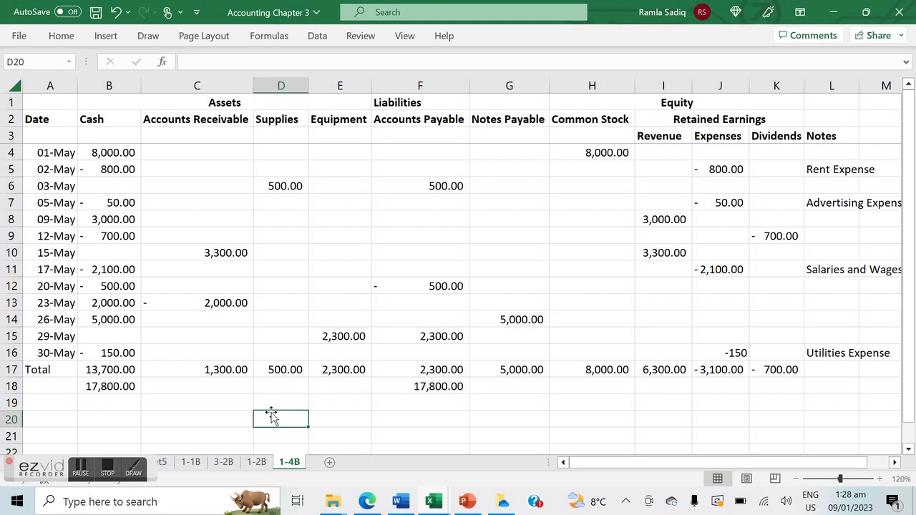
# - Enter the heading "Income Statement" in cell B20 below the transaction table
pyautogui.click(121, 417)
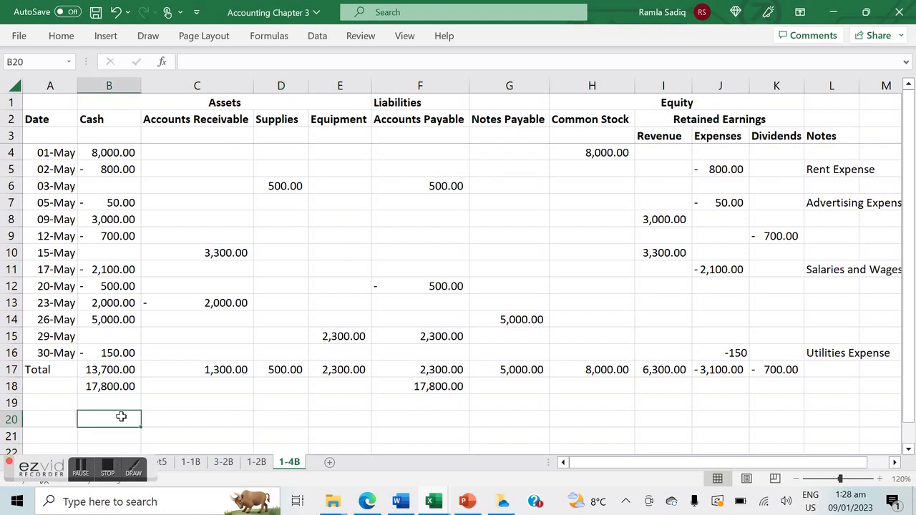
pyautogui.press('Down')
pyautogui.press('Down')
pyautogui.press('Down')
pyautogui.press('Down')
pyautogui.press('Down')
pyautogui.press('Down')
pyautogui.press('Up')
pyautogui.press('Up')
pyautogui.press('Up')
pyautogui.press('Up')
pyautogui.press('Up')
pyautogui.press('Up')
pyautogui.press('Down')
pyautogui.press('Up')
pyautogui.press('Down')
pyautogui.press('Up')
pyautogui.write('Inome')
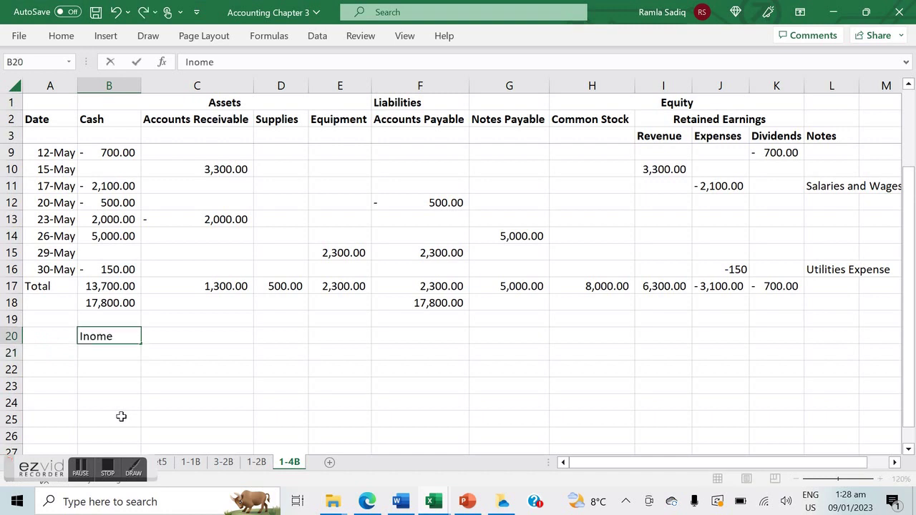
pyautogui.press('BackSpace')
pyautogui.press('BackSpace')
pyautogui.press('BackSpace')
pyautogui.write('come Statement')
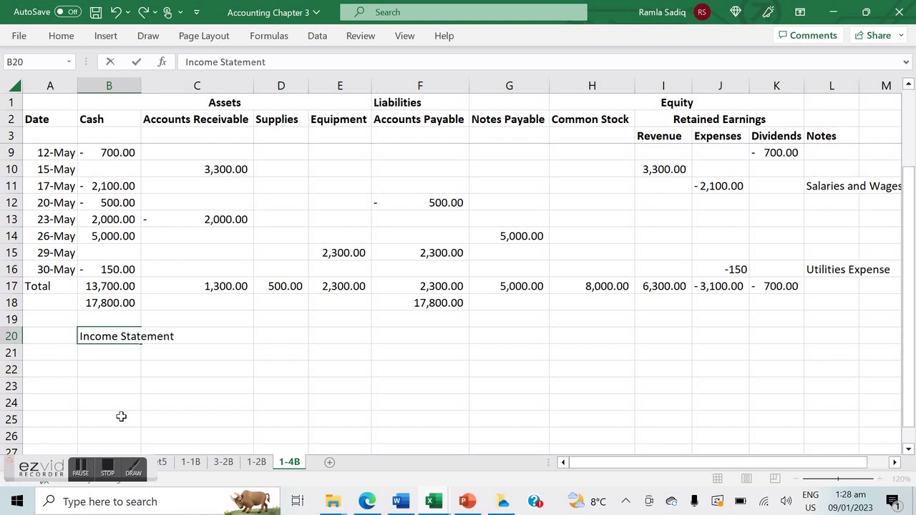
pyautogui.press('Return')
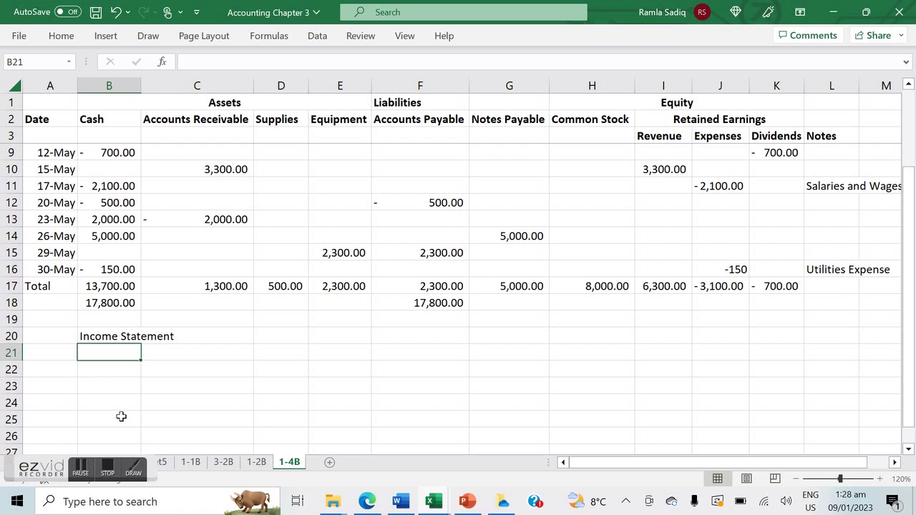
# - Label cell A22 "Service Revenue" and cell A23 "Expenses" under the Income Statement heading
pyautogui.press('Left')
pyautogui.press('Down')
pyautogui.write('Reven')
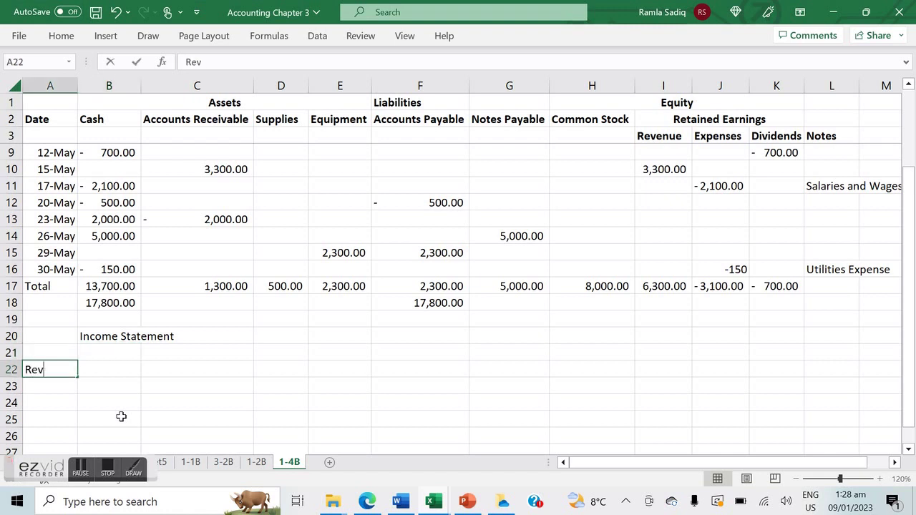
pyautogui.press('BackSpace')
pyautogui.press('BackSpace')
pyautogui.press('BackSpace')
pyautogui.press('BackSpace')
pyautogui.press('BackSpace')
pyautogui.write('Service Revenue')
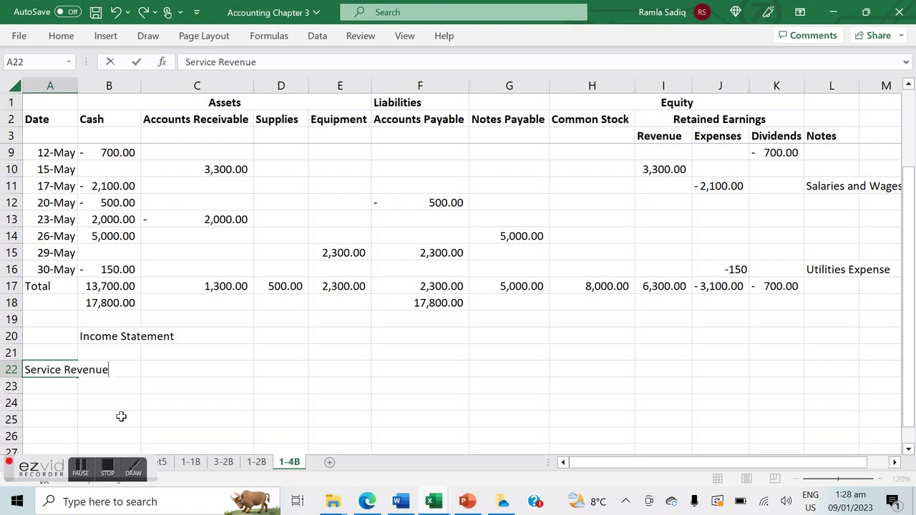
pyautogui.press('Return')
pyautogui.write('E')
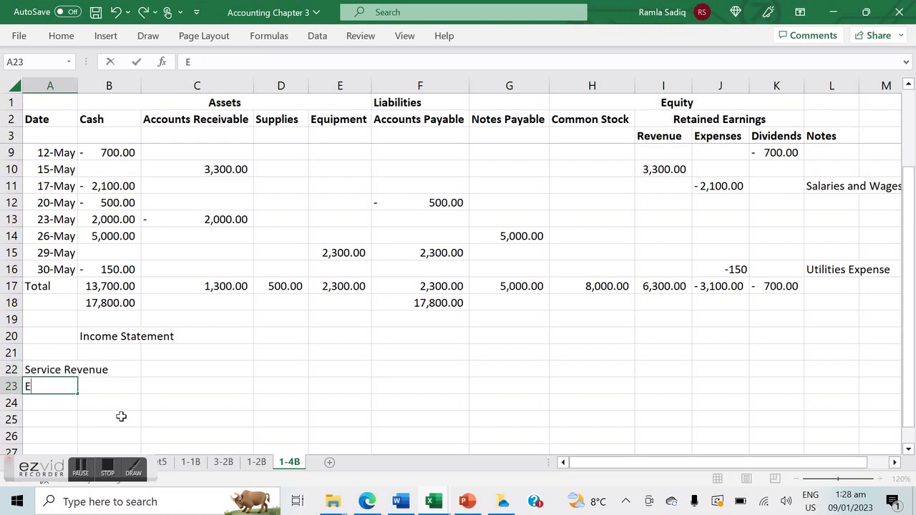
pyautogui.write('xpenses')
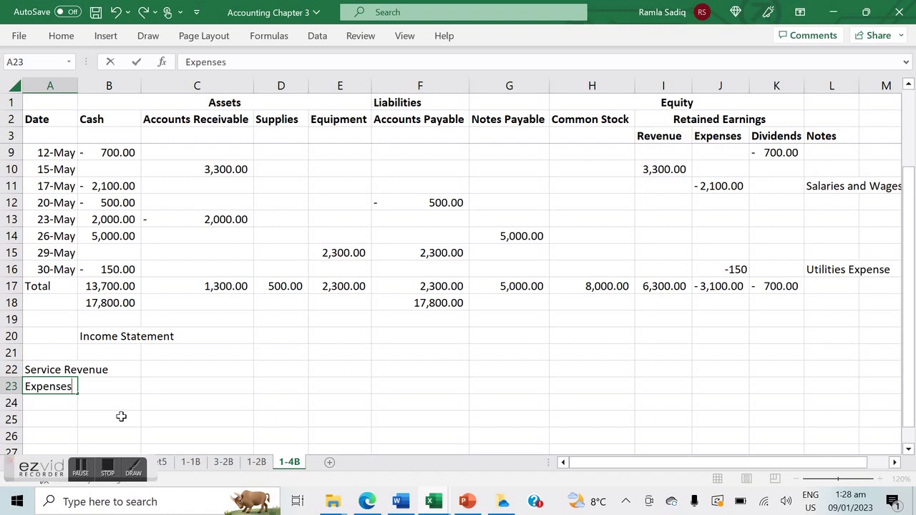
# - Look up the Revenue column total in I17 and enter 6300 as Service Revenue in cell C22
pyautogui.press('Tab')
pyautogui.press('Down')
pyautogui.press('Up')
pyautogui.press('Up')
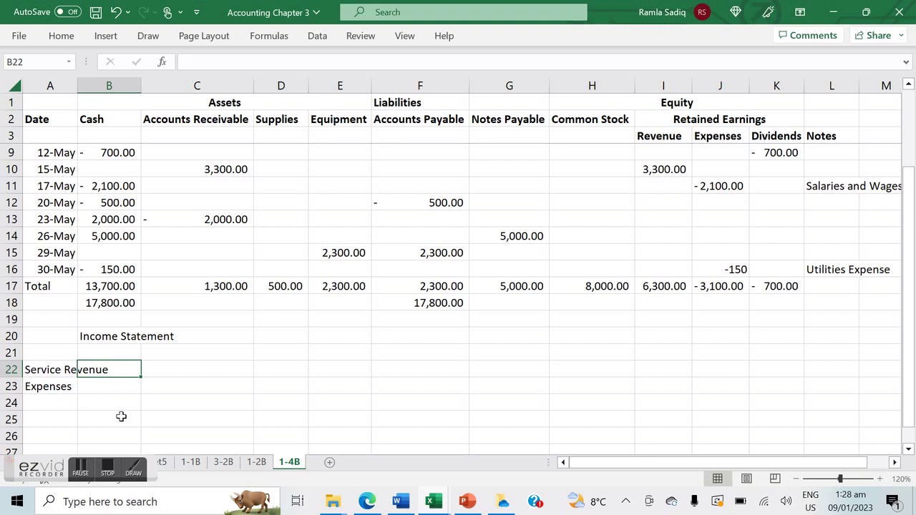
pyautogui.click(664, 286)
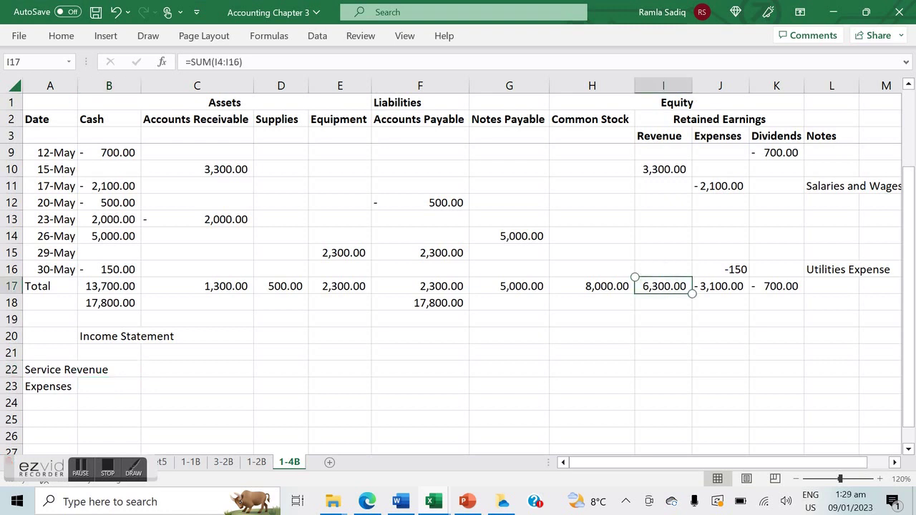
pyautogui.click(197, 369)
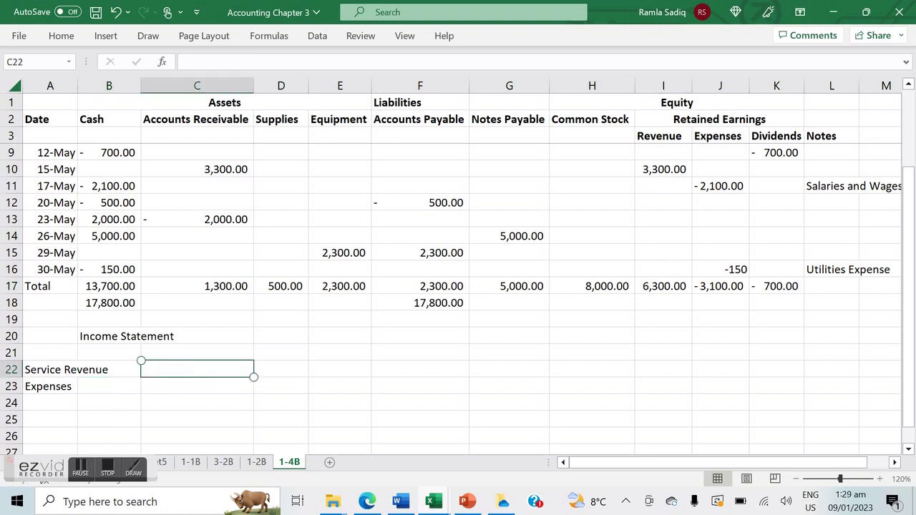
pyautogui.write('6300')
pyautogui.press('Return')
# - Look up the rent expense in the transactions, label cell A24 "Rent Expense" and enter 800 in B24
pyautogui.press('Left')
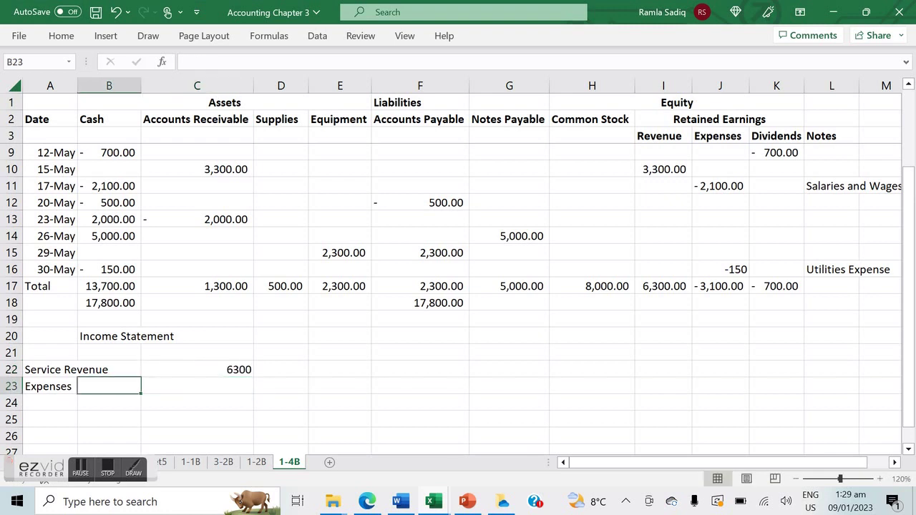
pyautogui.click(50, 402)
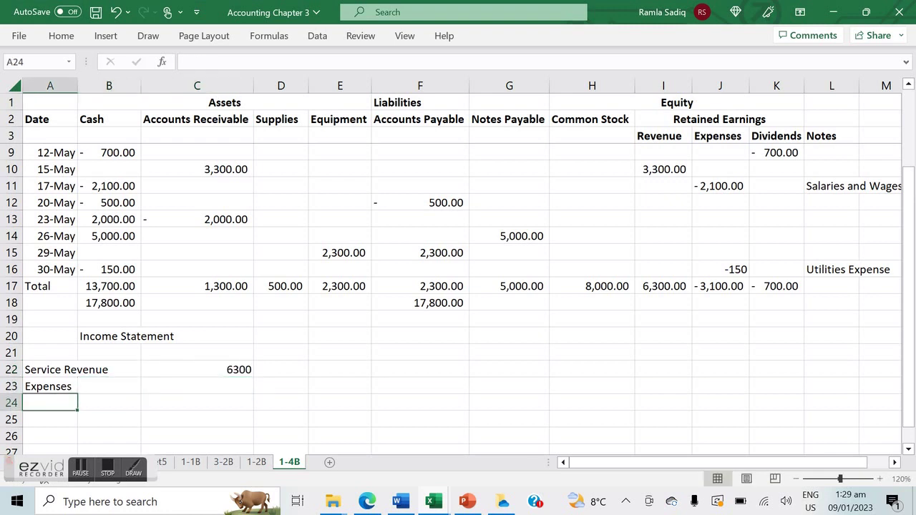
pyautogui.scroll(3, 453, 267)
pyautogui.hscroll(2, 453, 267)
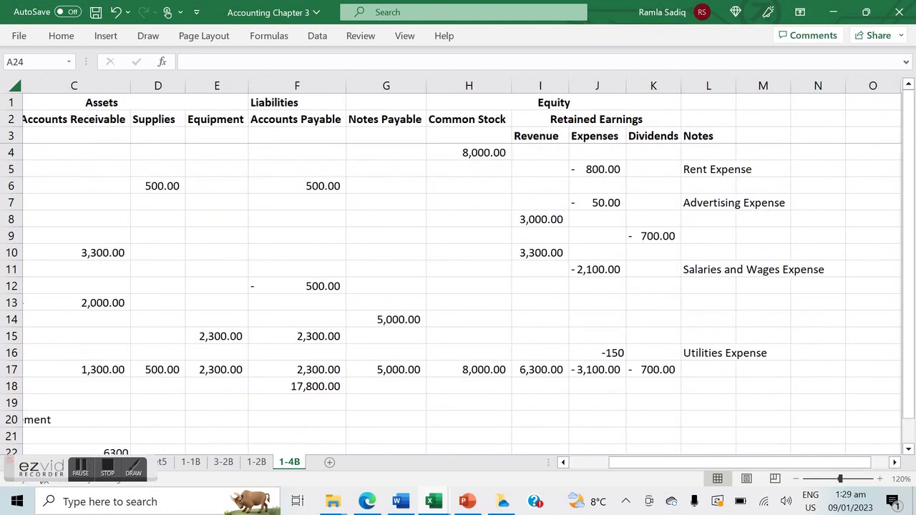
pyautogui.hscroll(-2, 453, 268)
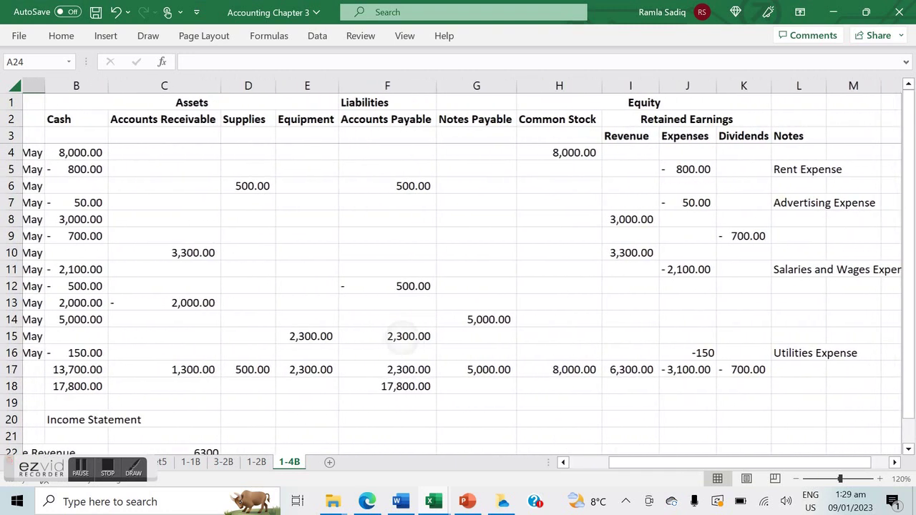
pyautogui.hscroll(-1, 454, 267)
pyautogui.scroll(-2, 453, 267)
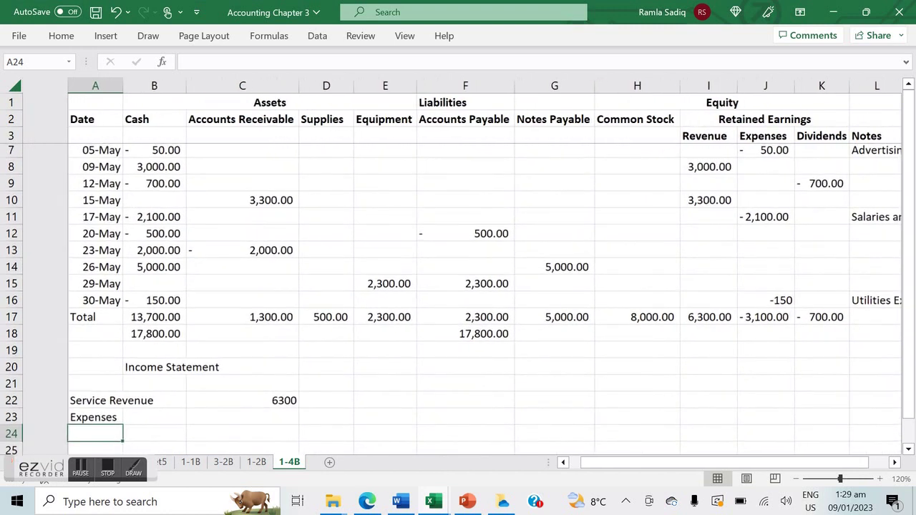
pyautogui.write('Rent')
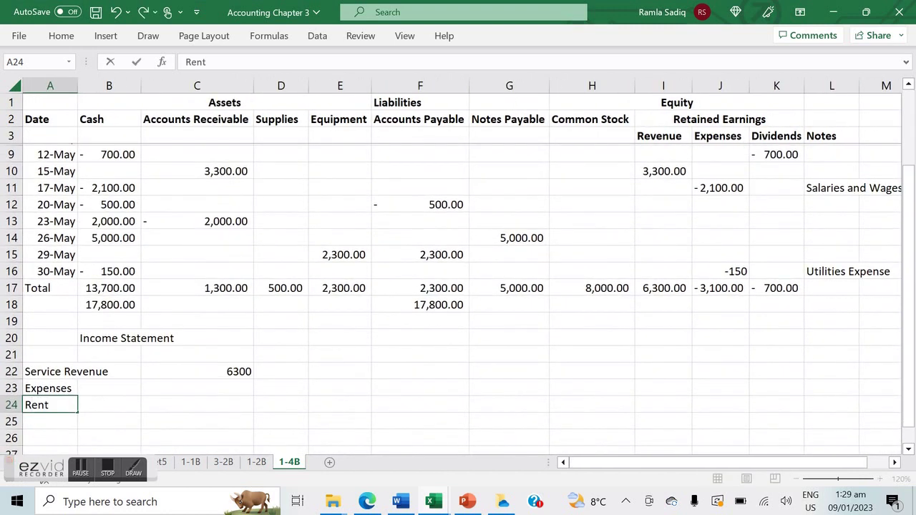
pyautogui.write(' Expense')
pyautogui.press('Tab')
pyautogui.press('Tab')
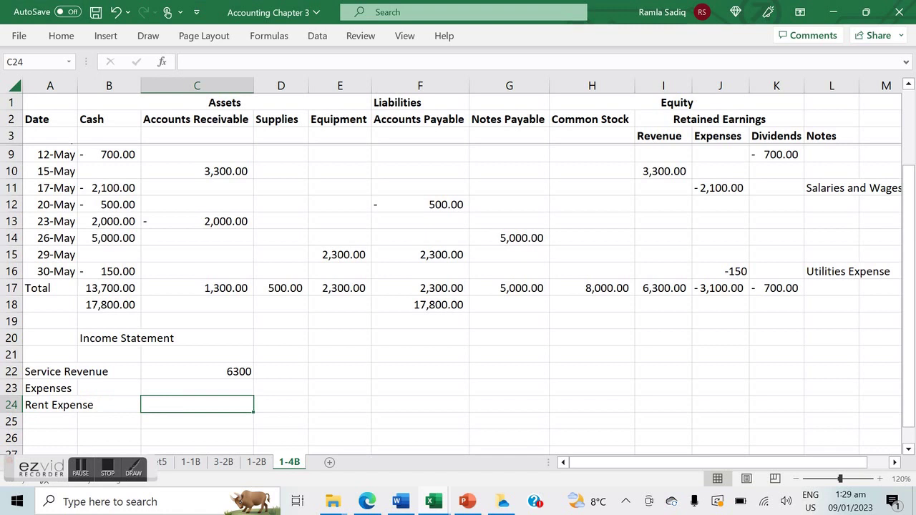
pyautogui.click(109, 405)
pyautogui.write('800')
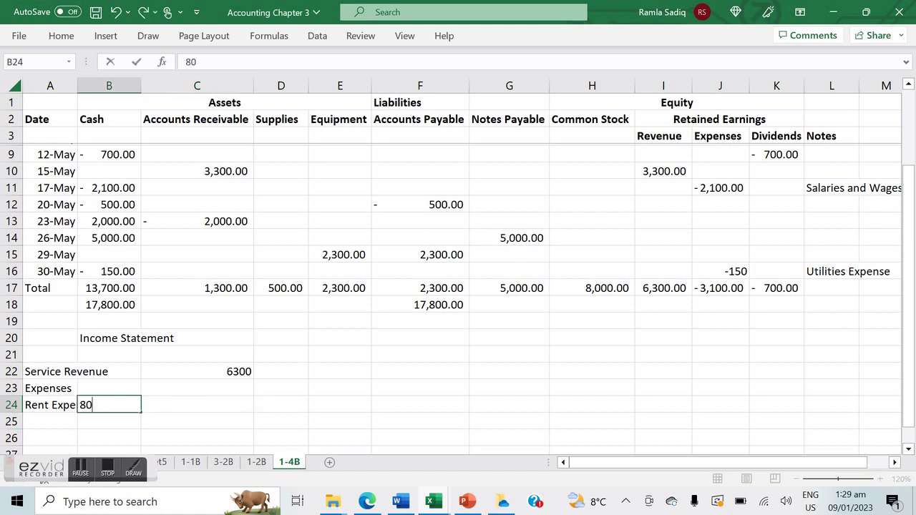
pyautogui.press('Return')
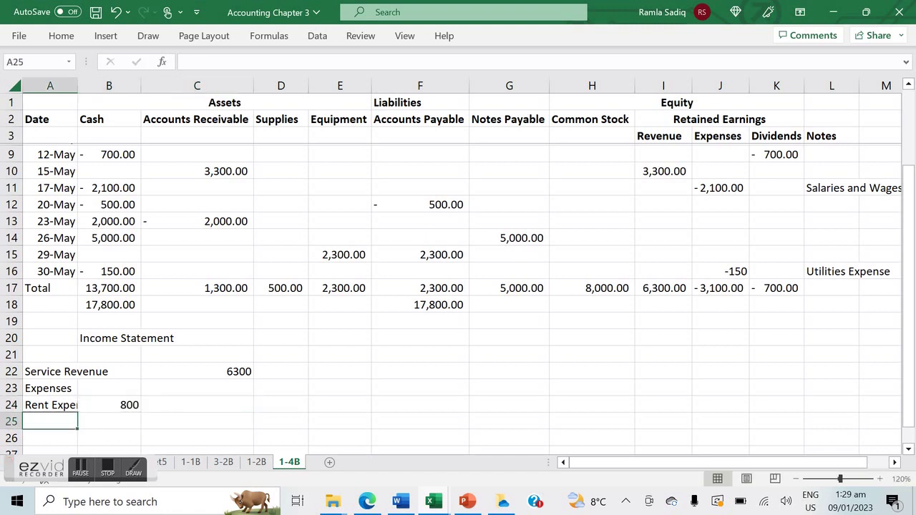
# - Look up the next expense in the transactions, label cell A25 "Advertising Expense" and enter 50 in B25
pyautogui.scroll(2, 458, 287)
pyautogui.hscroll(2, 459, 286)
pyautogui.hscroll(-2, 458, 286)
pyautogui.scroll(-3, 458, 286)
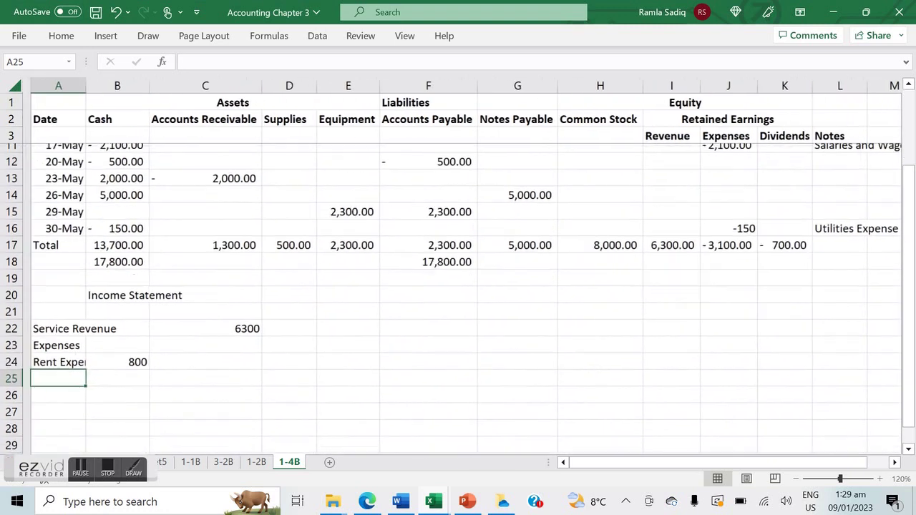
pyautogui.write('Advertising Expense')
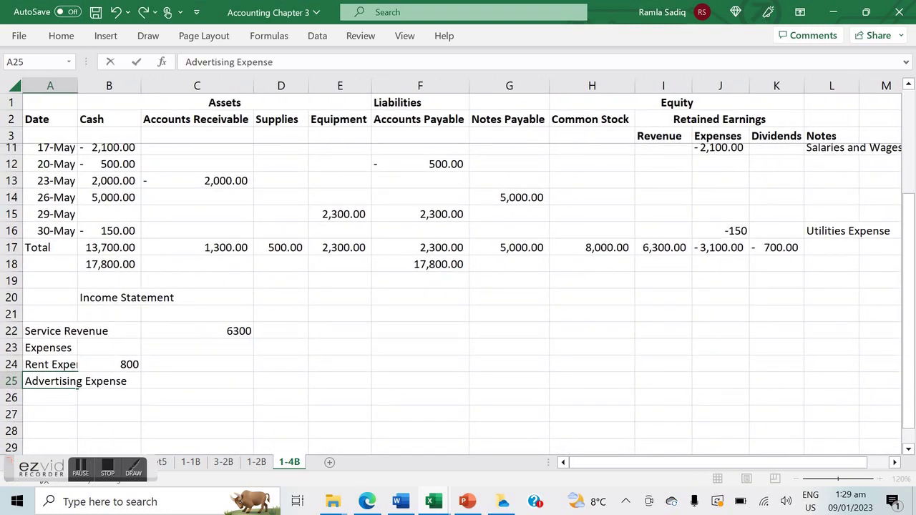
pyautogui.click(81, 381)
pyautogui.write('50')
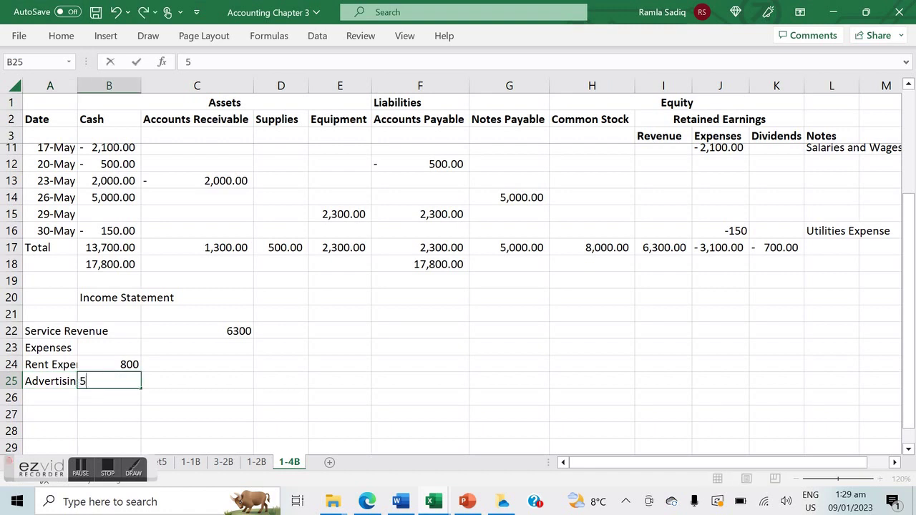
pyautogui.scroll(3, 458, 287)
pyautogui.hscroll(2, 458, 286)
pyautogui.scroll(-2, 458, 286)
pyautogui.hscroll(-2, 458, 286)
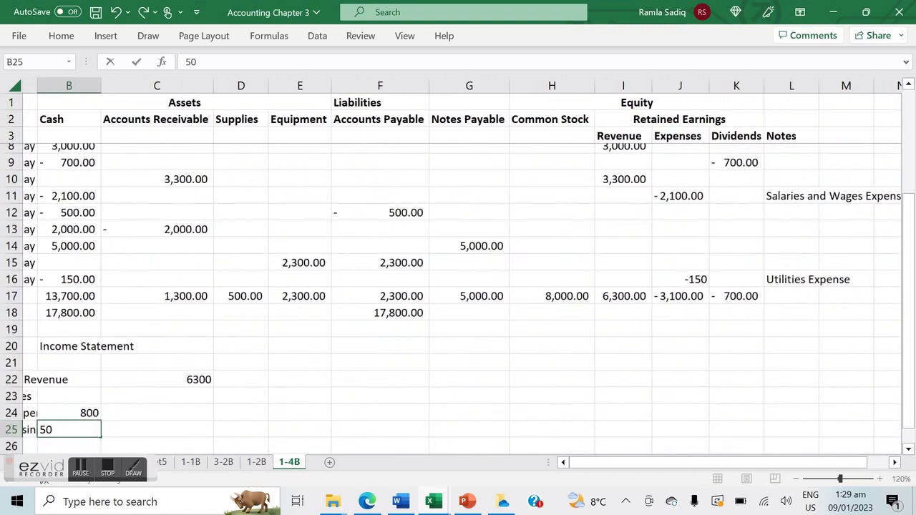
pyautogui.press('Return')
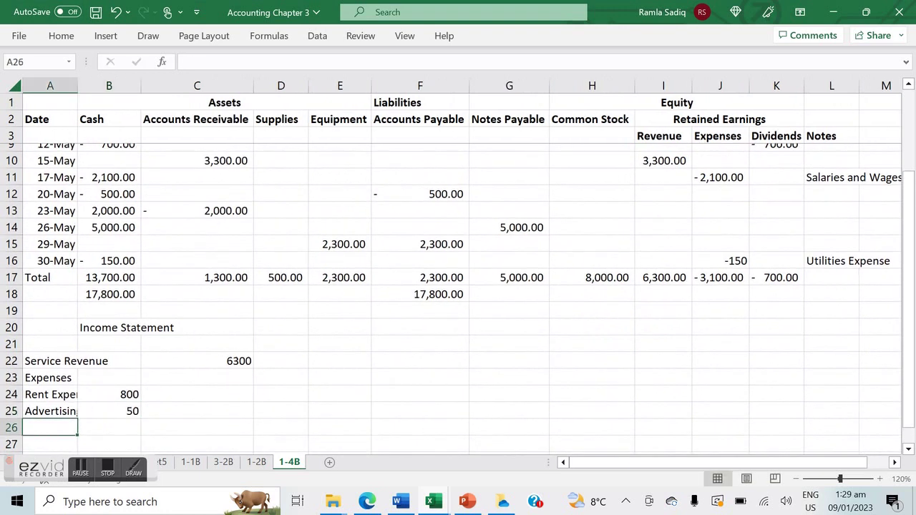
# - Label cell A26 "Salaries and Wages Expense" and enter 2100 in B26
pyautogui.write('Salaries')
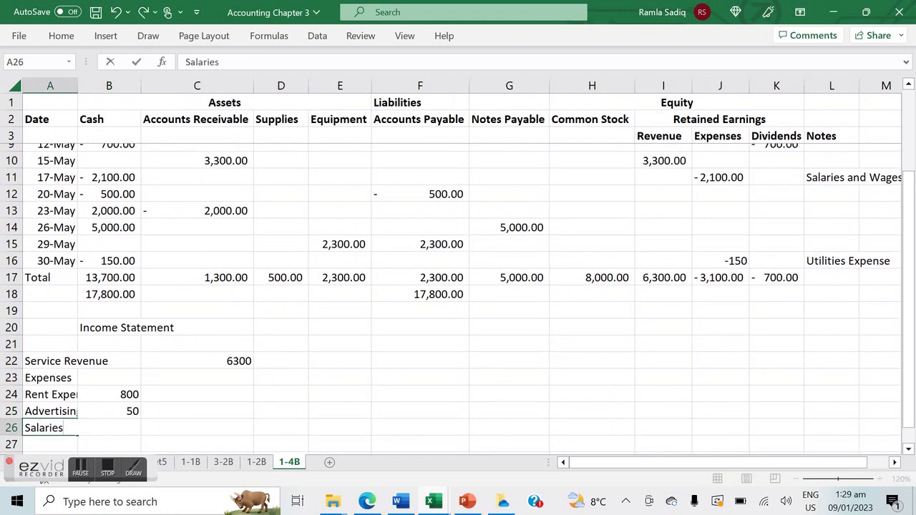
pyautogui.write(' and Wages Expnese')
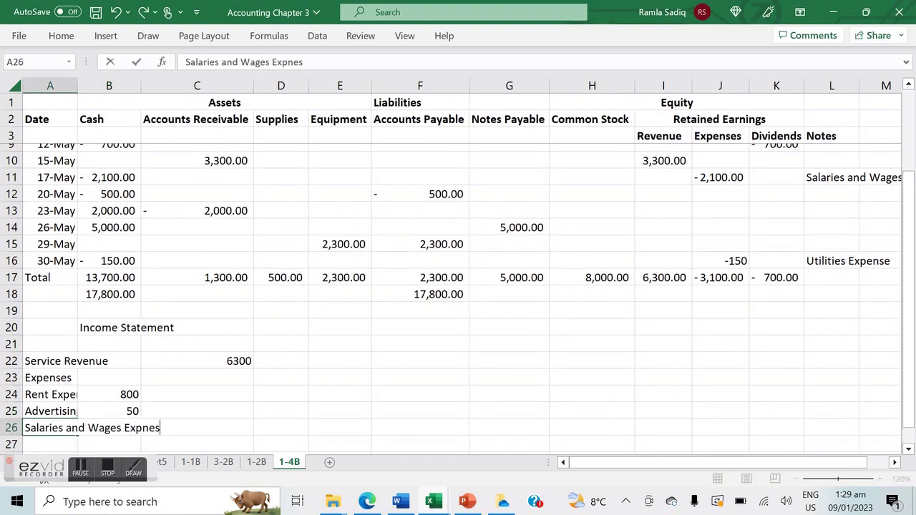
pyautogui.press('BackSpace')
pyautogui.press('BackSpace')
pyautogui.press('BackSpace')
pyautogui.press('BackSpace')
pyautogui.write('ense')
pyautogui.press('Tab')
pyautogui.write('2100')
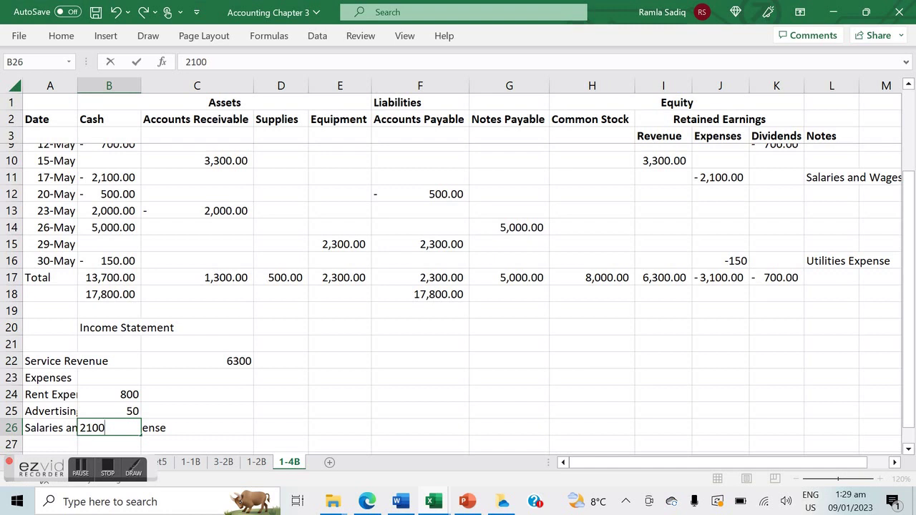
pyautogui.press('Return')
# - Label cell A27 "Utilities Expense" and enter 150 in B27
pyautogui.write('Utilit')
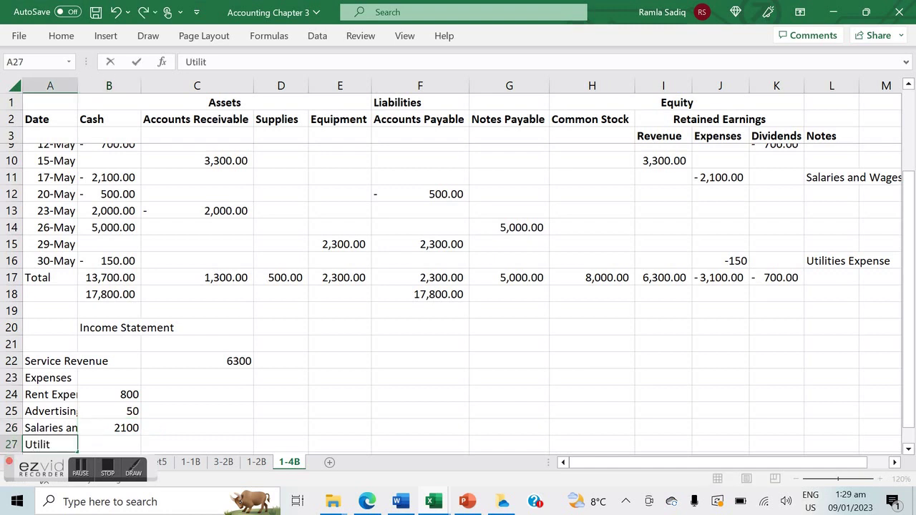
pyautogui.write('ies Expense')
pyautogui.press('Tab')
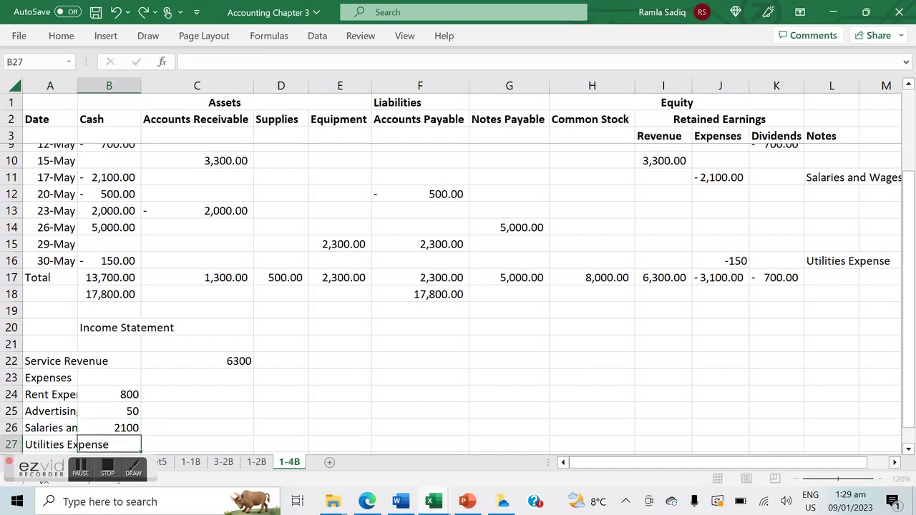
pyautogui.write('150')
pyautogui.press('Tab')
# - Label cell A28 "Total Expenses" and sum the four expense amounts B24:B27 in B28
pyautogui.press('Down')
pyautogui.press('Left')
pyautogui.press('Left')
pyautogui.write('Total Expenses')
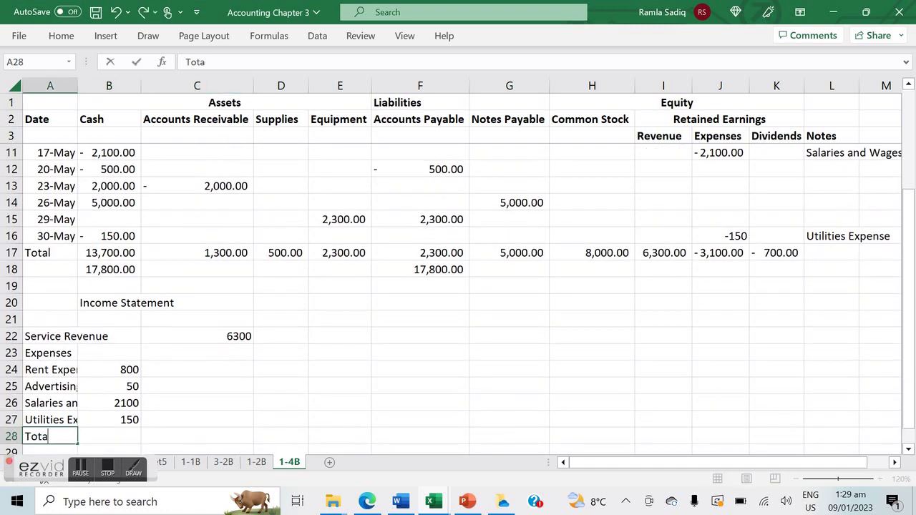
pyautogui.press('Tab')
pyautogui.write('=SUM(')
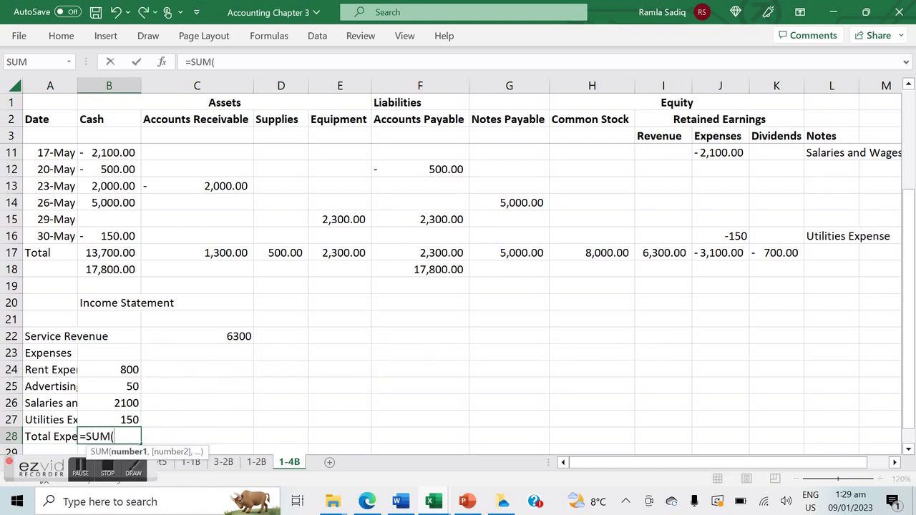
pyautogui.press('Up')
pyautogui.hotkey('shift', 'Up')
pyautogui.hotkey('shift', 'Up')
pyautogui.hotkey('shift', 'Up')
pyautogui.press('Return')
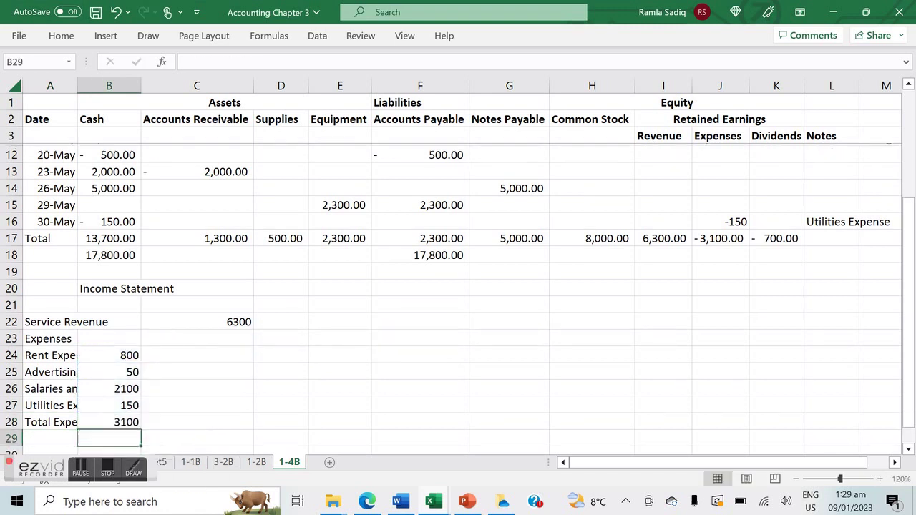
# - Label cell A29 "Net Income" below the total expenses row
pyautogui.press('Up')
pyautogui.click(197, 436)
pyautogui.press('Left')
pyautogui.press('Left')
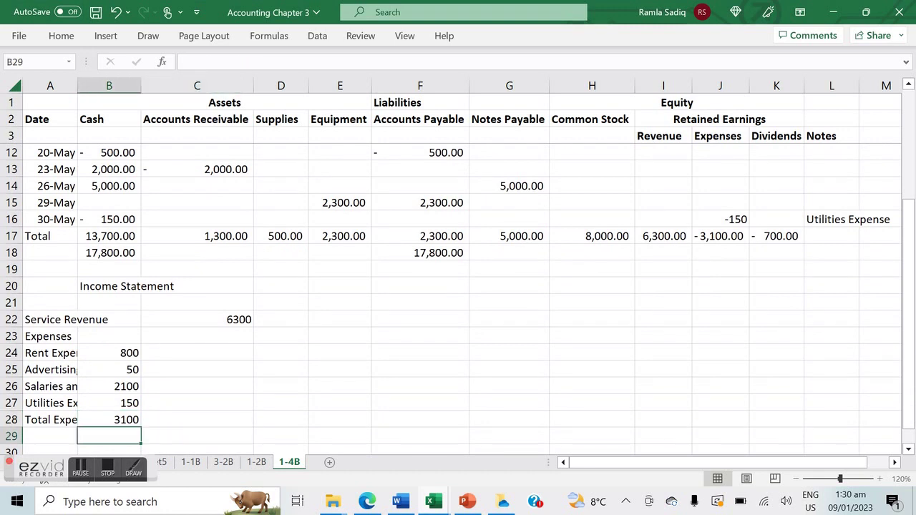
pyautogui.write('Net Income')
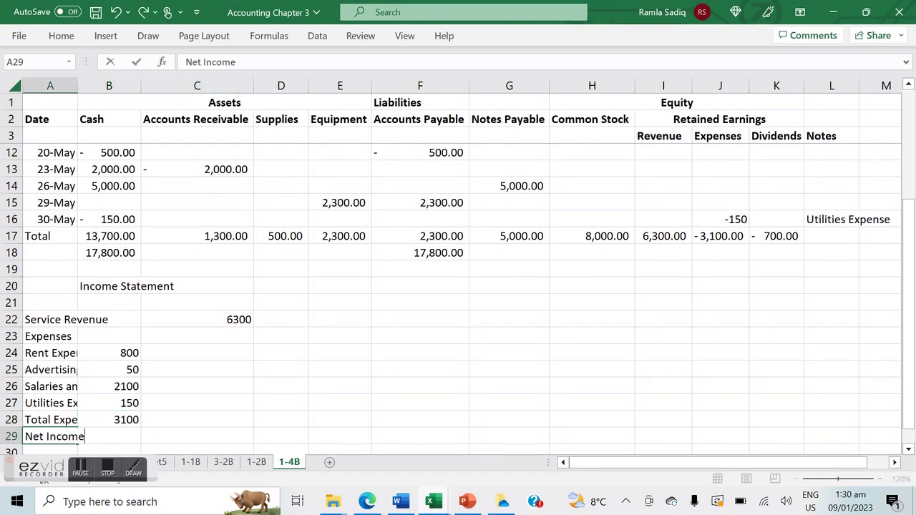
pyautogui.press('Tab')
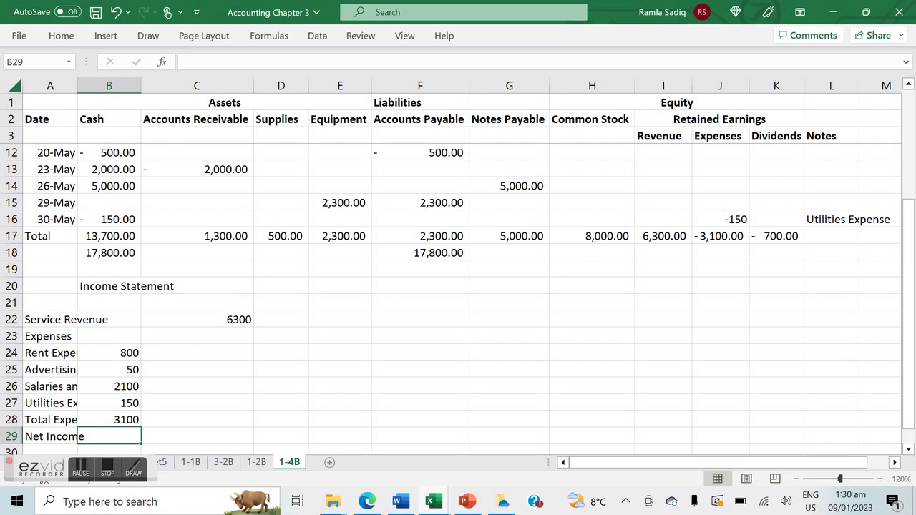
# - Calculate net income in C29 with the formula =C22-B28 and make the result bold
pyautogui.click(197, 436)
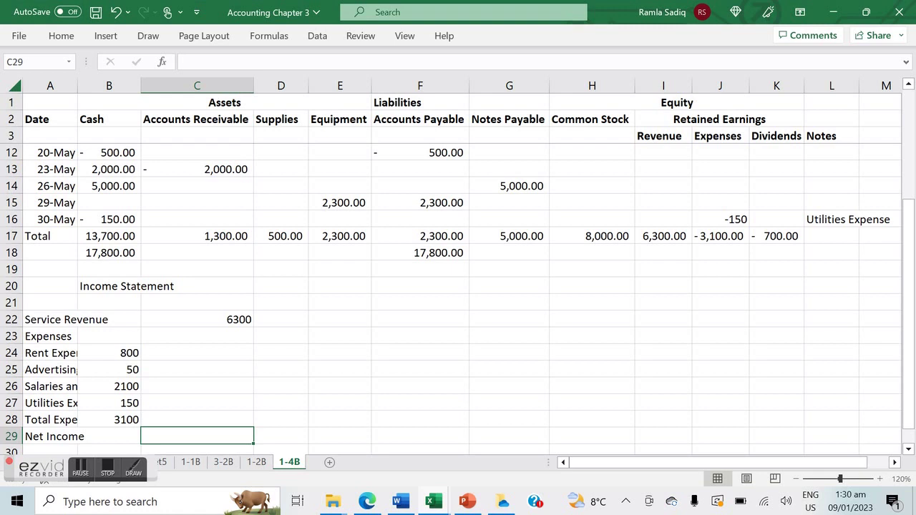
pyautogui.write('=')
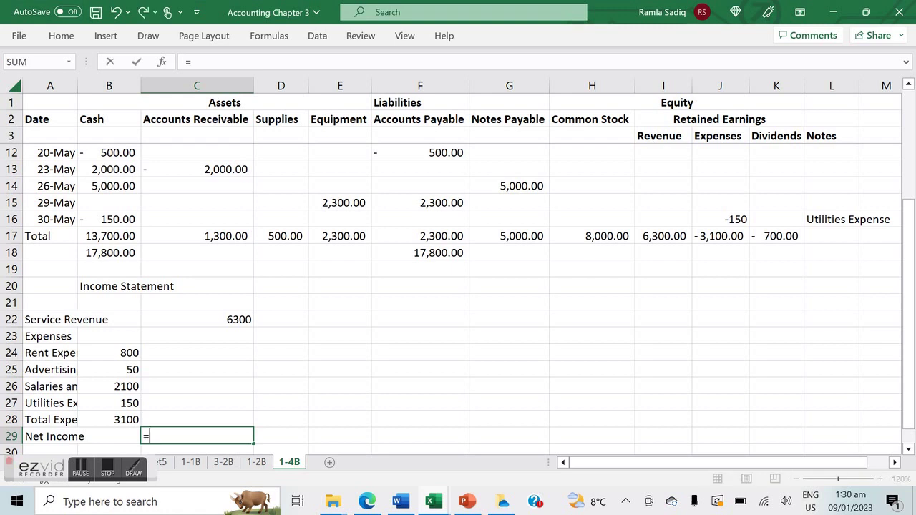
pyautogui.click(247, 319)
pyautogui.write('-')
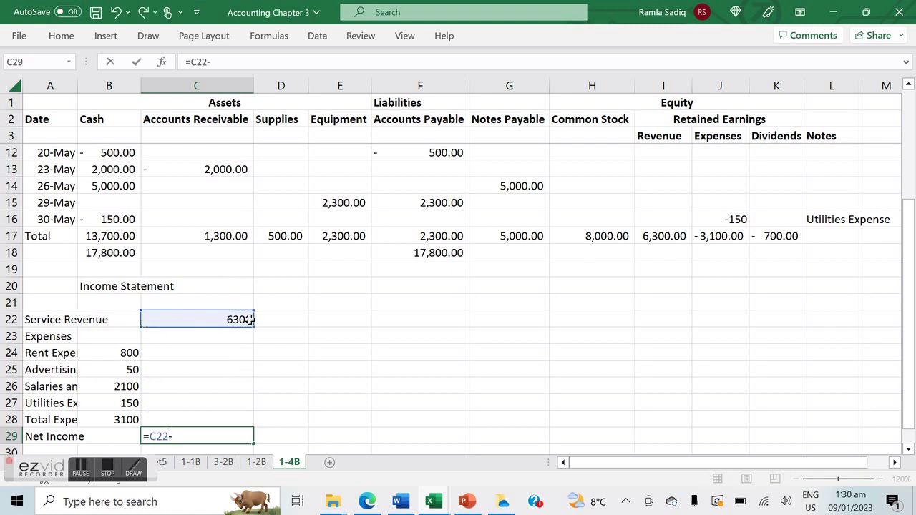
pyautogui.click(114, 419)
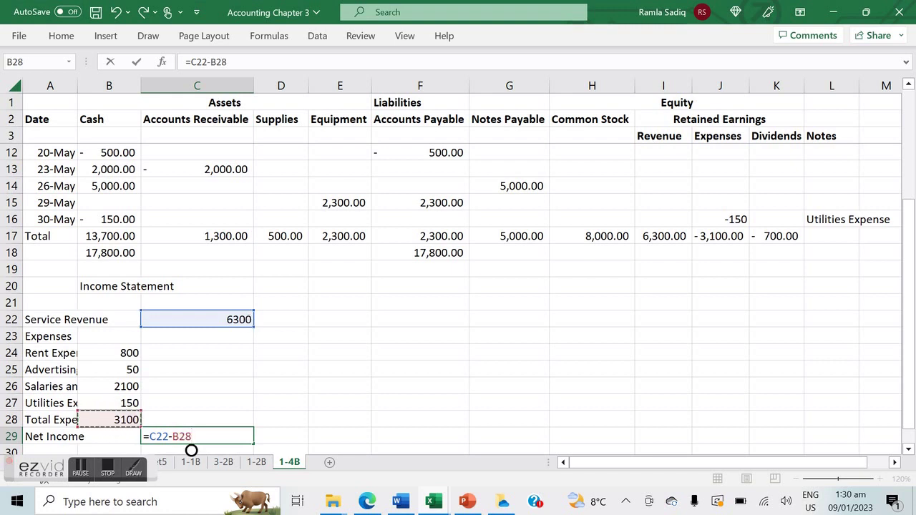
pyautogui.press('Return')
pyautogui.press('Up')
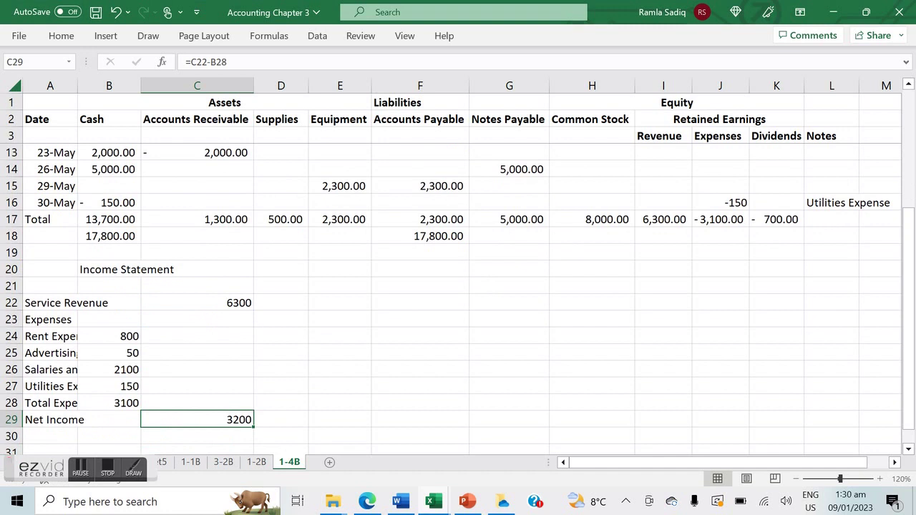
pyautogui.hotkey('ctrl', 'b')
pyautogui.click(325, 391)
# - Enter the heading "Statement of Changes in Retained Earnings" in cell G20 beside the income statement
pyautogui.scroll(1, 325, 394)
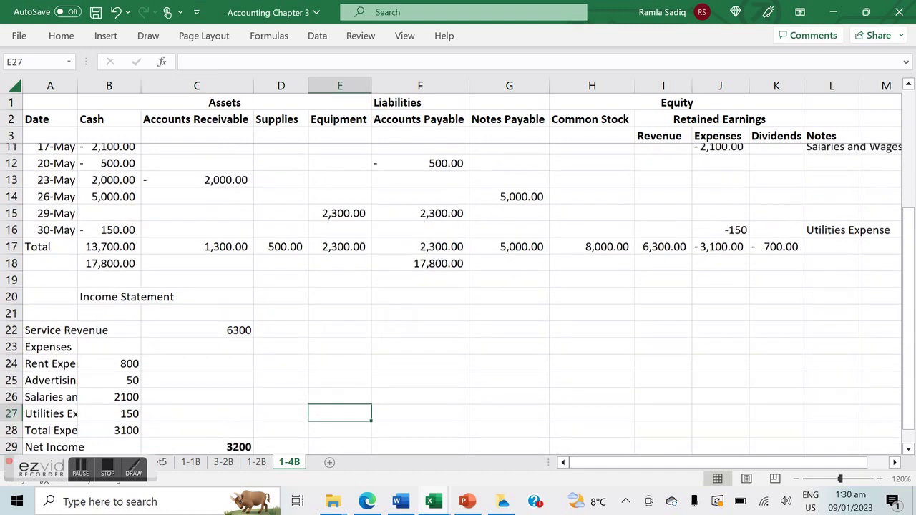
pyautogui.click(509, 297)
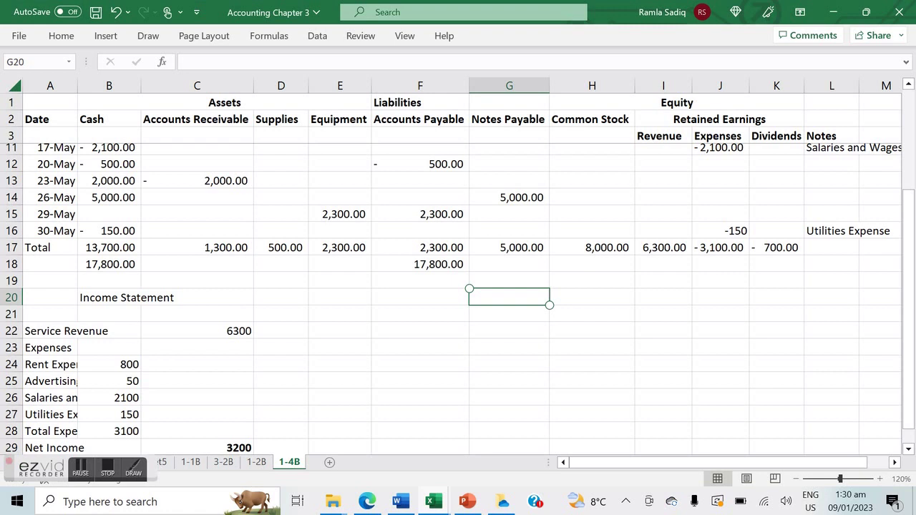
pyautogui.write('Statement of')
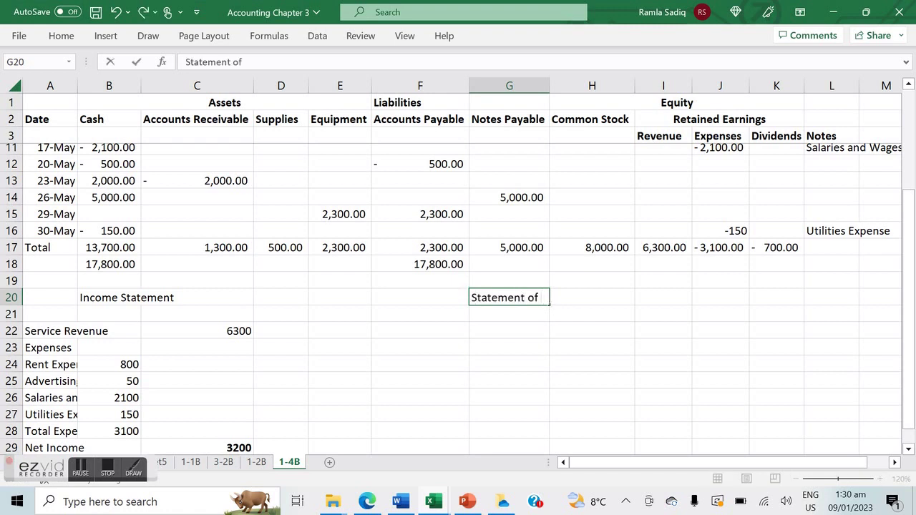
pyautogui.write(' ChnGES IN')
pyautogui.press('BackSpace')
pyautogui.press('BackSpace')
pyautogui.press('BackSpace')
pyautogui.press('BackSpace')
pyautogui.press('BackSpace')
pyautogui.press('BackSpace')
pyautogui.press('BackSpace')
pyautogui.write('anges in Retained ')
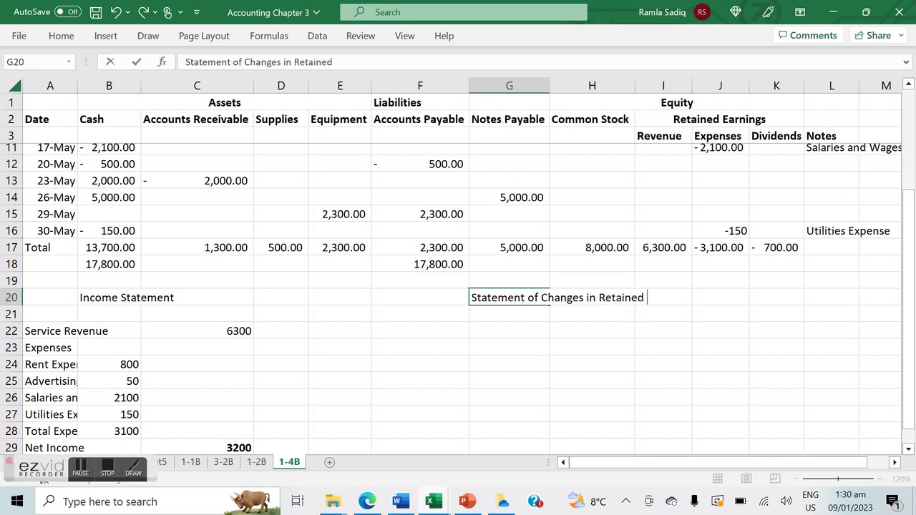
pyautogui.write('Earnings')
pyautogui.press('Return')
pyautogui.press('Return')
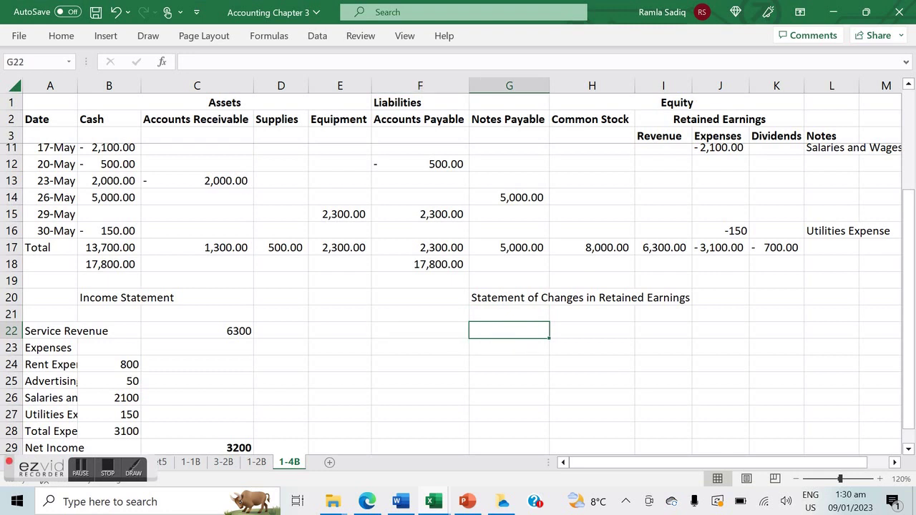
# - Label cell G22 "Retained Earning (Beginning)" and enter 0 as its amount in I22
pyautogui.write('S')
pyautogui.press('BackSpace')
pyautogui.write('Retained Earni')
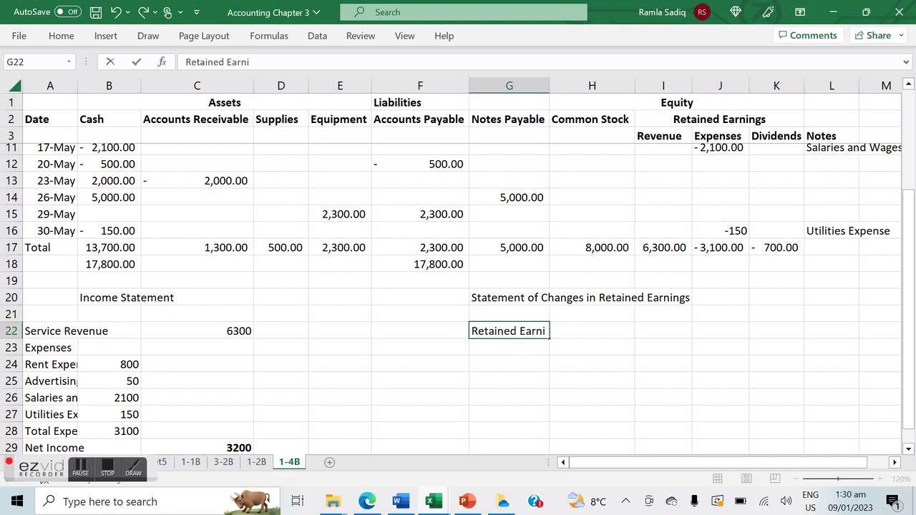
pyautogui.write('ng (Beginning')
pyautogui.press('Tab')
pyautogui.press('Tab')
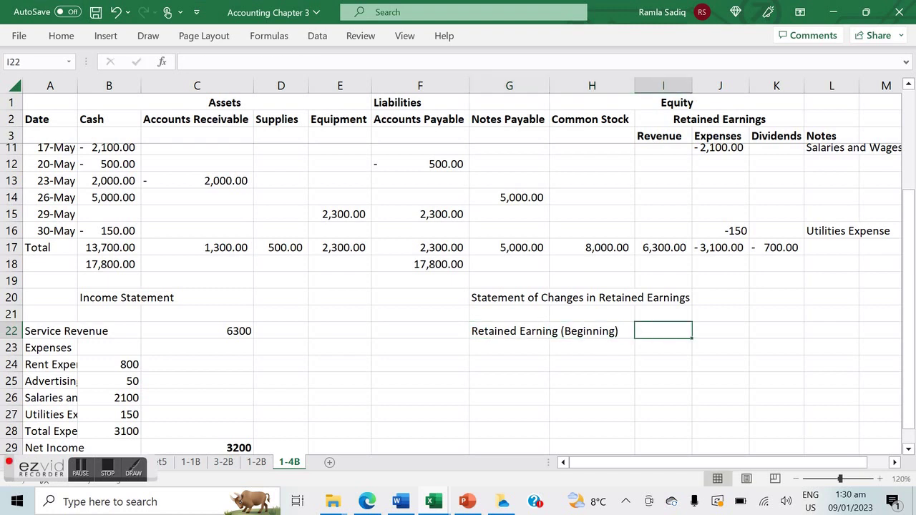
pyautogui.write('0')
pyautogui.press('Return')
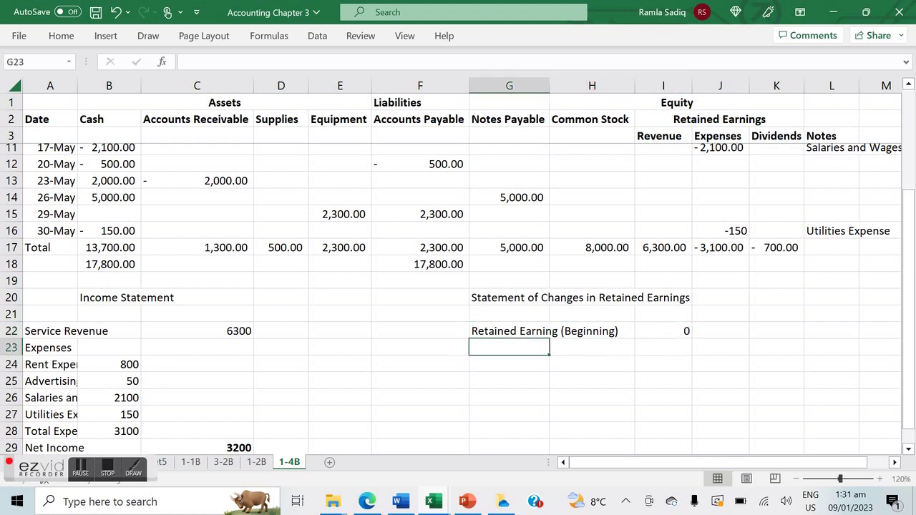
# - Add the line "Add: Net Income" in G23 with the amount 3200 in I23
pyautogui.write('Add: N')
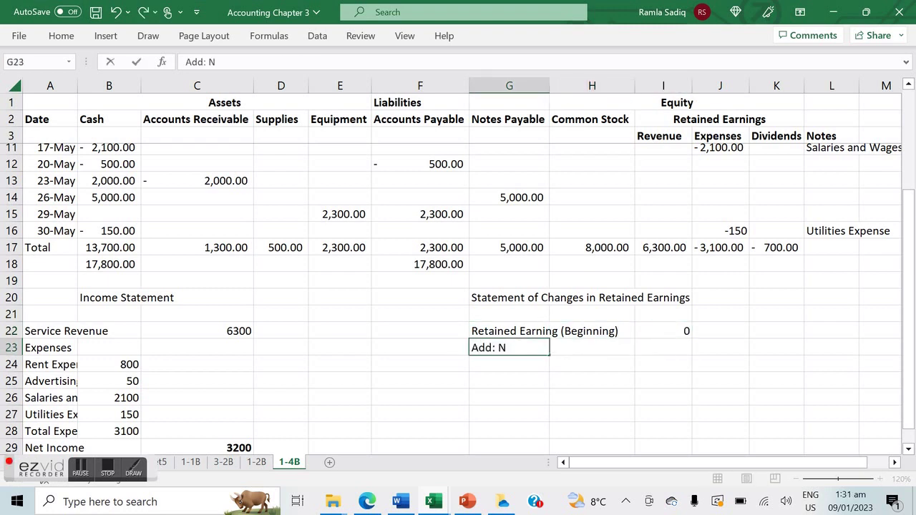
pyautogui.write('et Income')
pyautogui.press('Tab')
pyautogui.press('Tab')
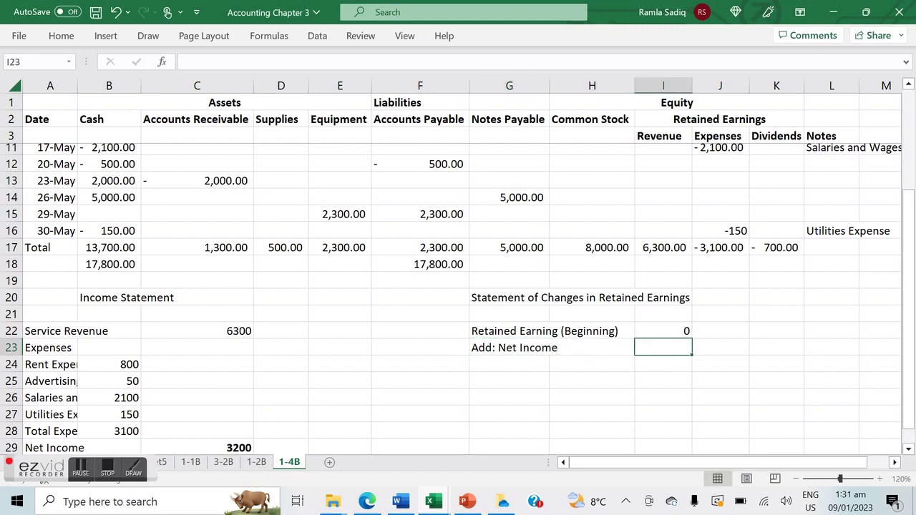
pyautogui.write('3200')
pyautogui.press('Return')
pyautogui.press('Left')
pyautogui.press('Left')
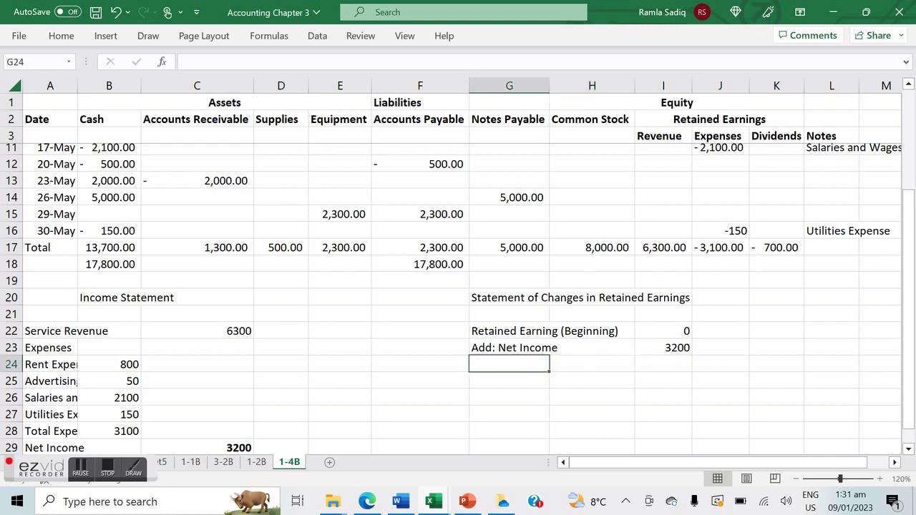
# - Add the line "Less: Dividends" in G24 with the amount 700 in I24
pyautogui.write('Less: Dividends')
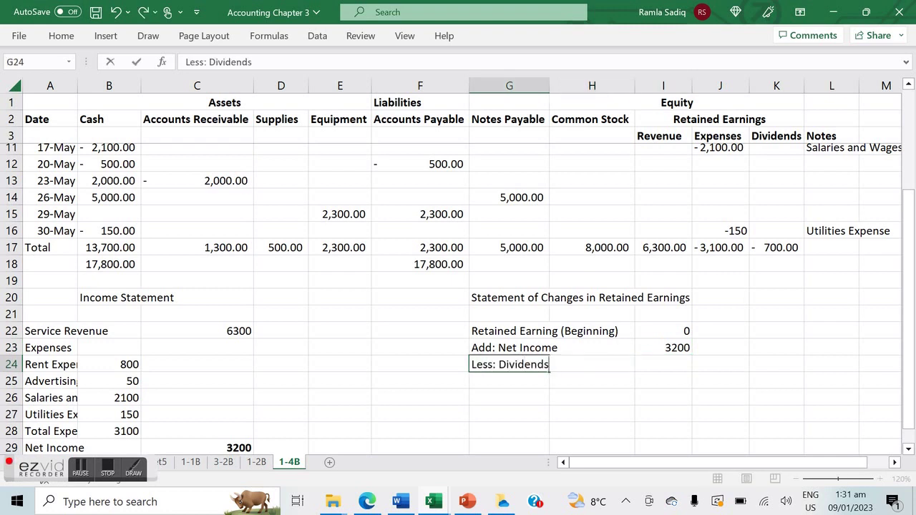
pyautogui.press('Tab')
pyautogui.scroll(3, 451, 265)
pyautogui.hscroll(2, 451, 265)
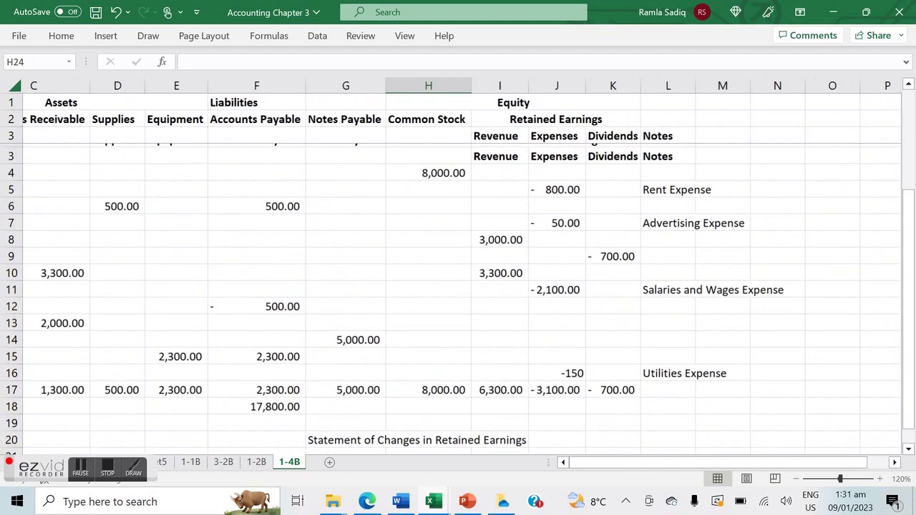
pyautogui.scroll(-3, 458, 272)
pyautogui.hscroll(-1, 458, 272)
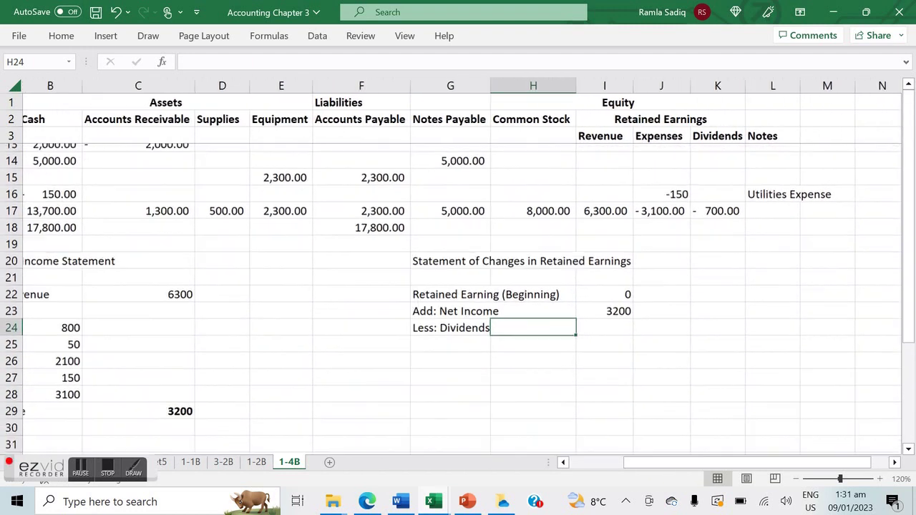
pyautogui.click(603, 331)
pyautogui.write('700')
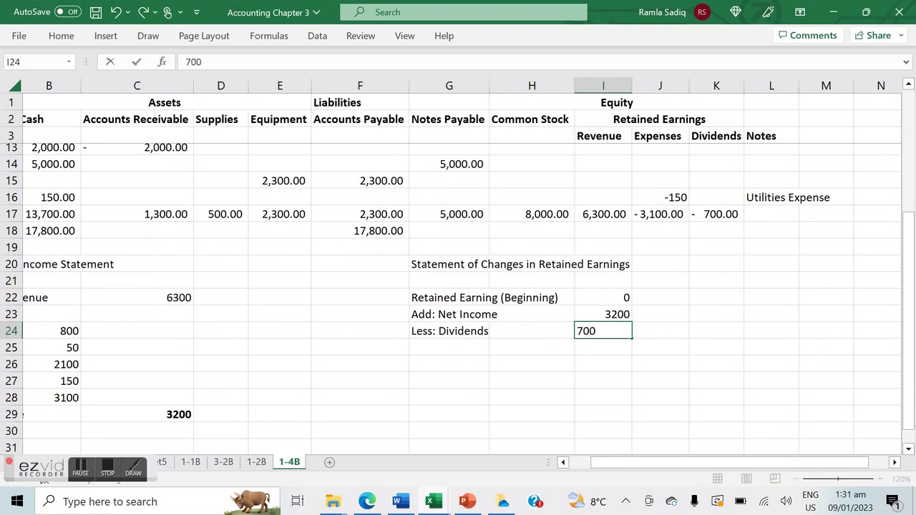
pyautogui.press('Return')
pyautogui.press('Left')
pyautogui.press('Left')
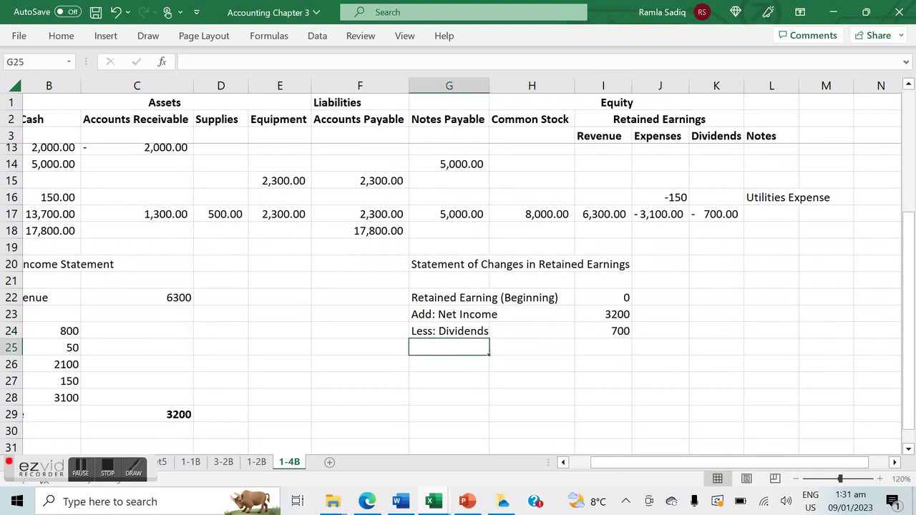
# - Label cell G25 "Retained Earning (Ending)" below the dividends line
pyautogui.write('Retained Earning (Ending)')
pyautogui.press('Tab')
pyautogui.press('Tab')
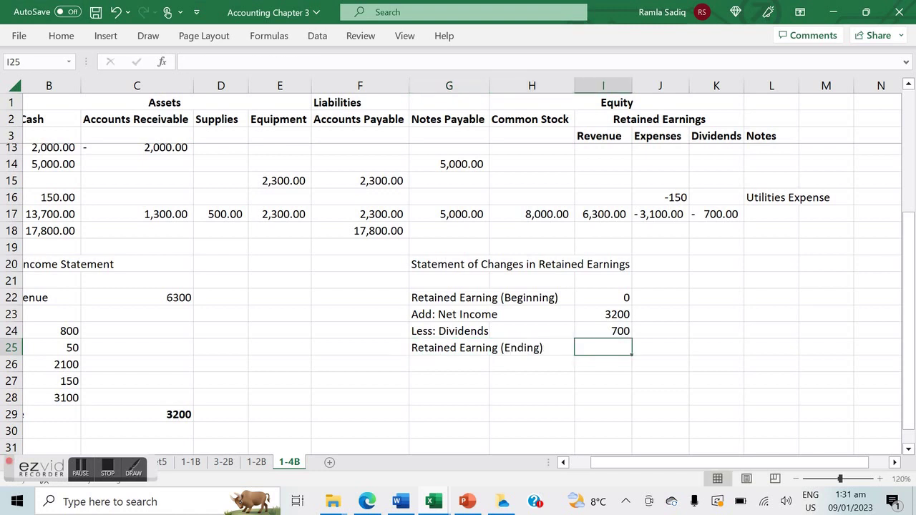
# - Calculate ending retained earnings in I25 with the formula =I22+I23-I24 and make the result bold
pyautogui.write('=')
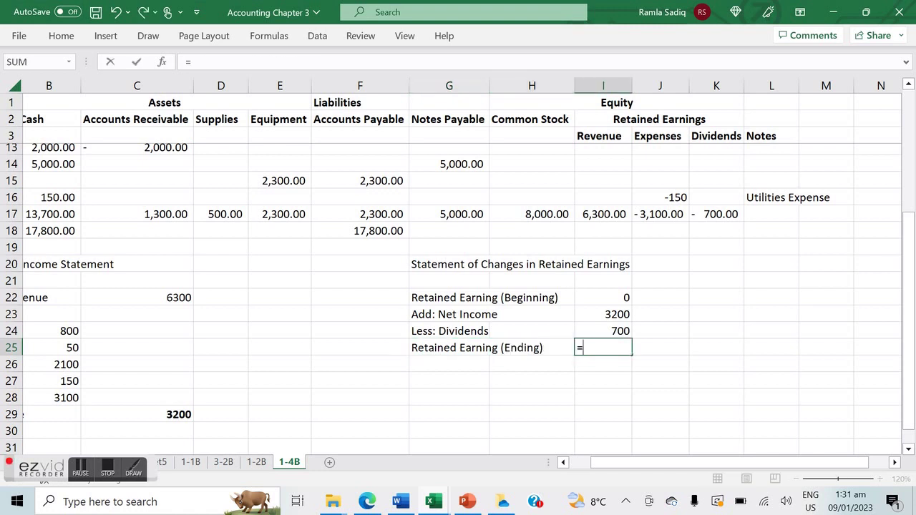
pyautogui.click(603, 300)
pyautogui.write('+')
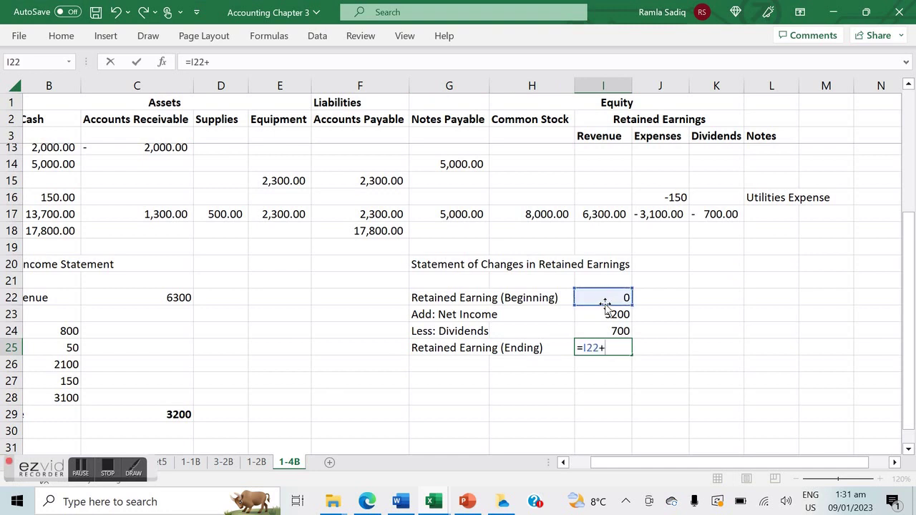
pyautogui.click(607, 313)
pyautogui.write('-')
pyautogui.click(614, 328)
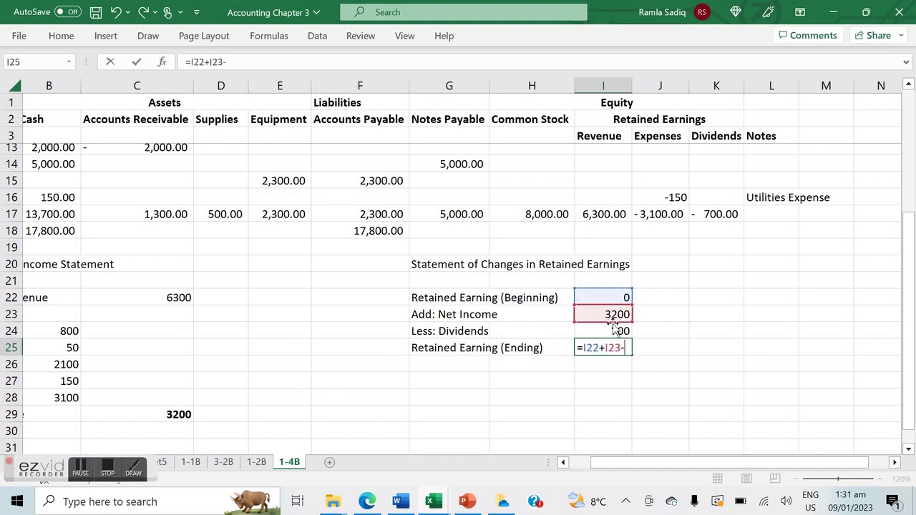
pyautogui.press('Return')
pyautogui.press('Up')
pyautogui.hotkey('ctrl', 'b')
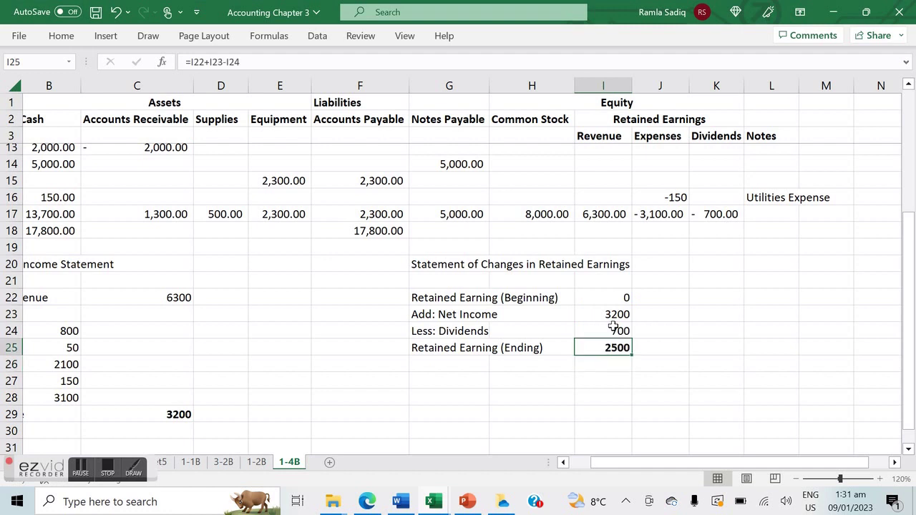
# - Enter the heading "Balance Sheet" in cell B32 below the income statement
pyautogui.press('Down')
pyautogui.press('Down')
pyautogui.press('Down')
pyautogui.press('Down')
pyautogui.press('Down')
pyautogui.press('Down')
pyautogui.press('Down')
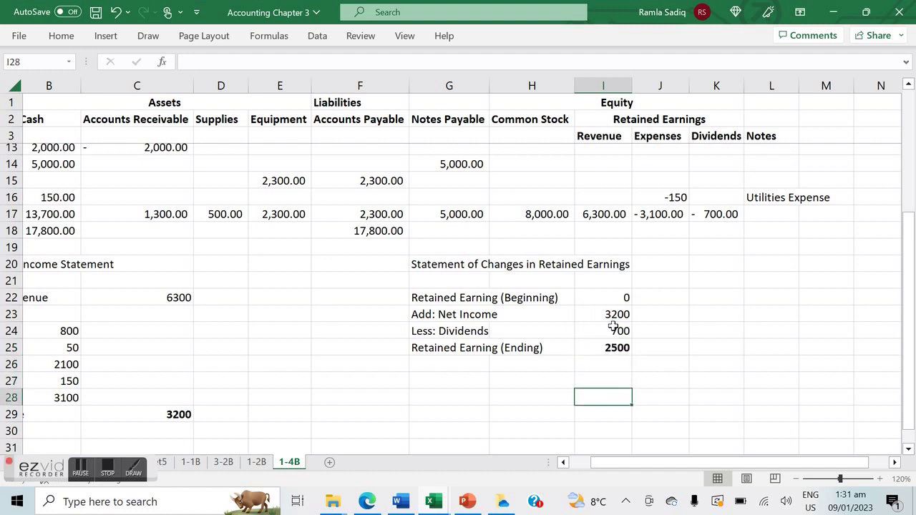
pyautogui.press('Left')
pyautogui.press('Left')
pyautogui.press('Left')
pyautogui.press('Left')
pyautogui.press('Left')
pyautogui.press('Left')
pyautogui.press('Left')
pyautogui.press('Left')
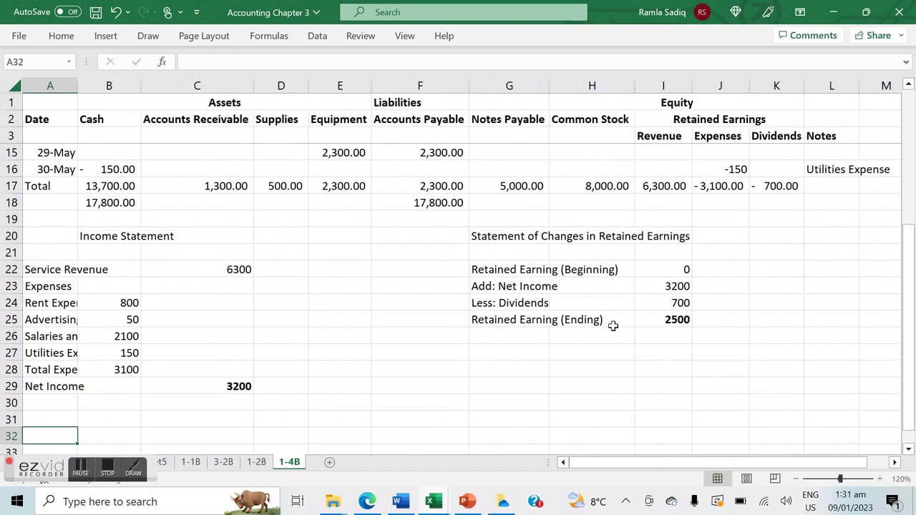
pyautogui.press('Right')
pyautogui.write('B')
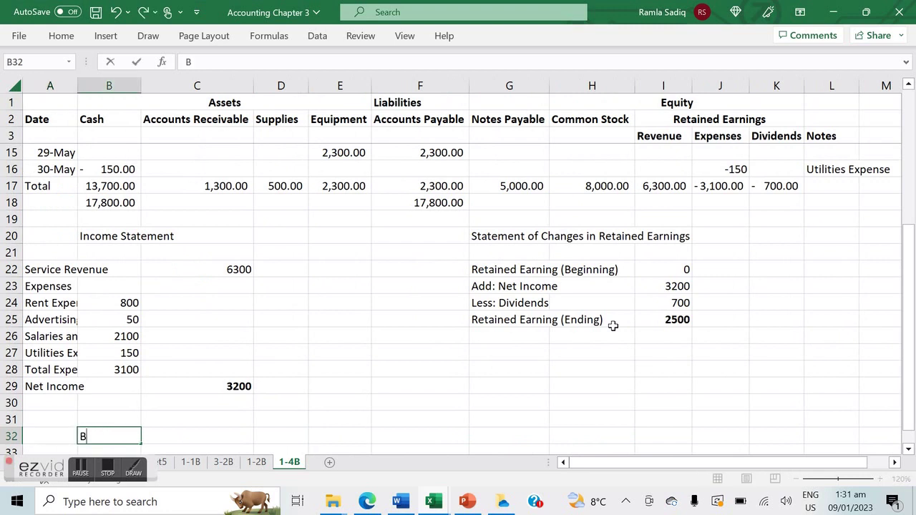
pyautogui.write('alance Sheet')
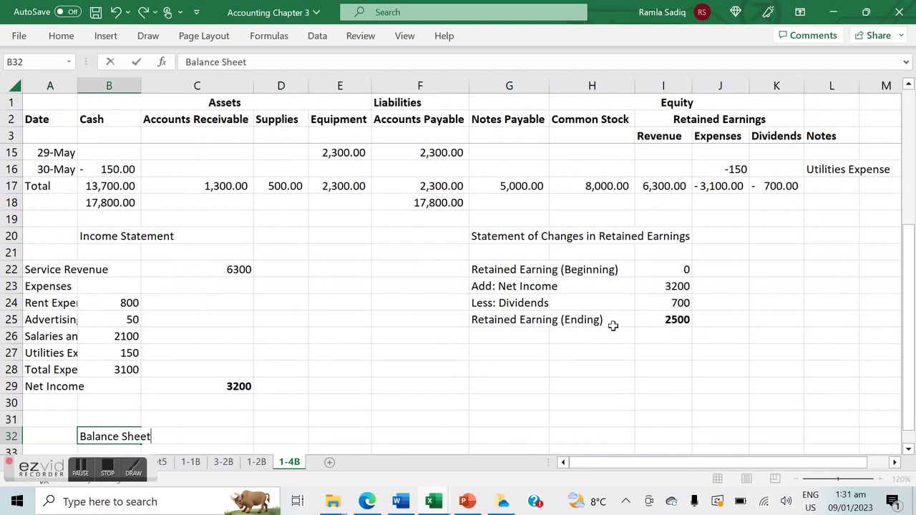
pyautogui.press('Return')
# - Enter the balance sheet section headings "Assets" in A34 and "Liabilities" in E34
pyautogui.press('Down')
pyautogui.press('Left')
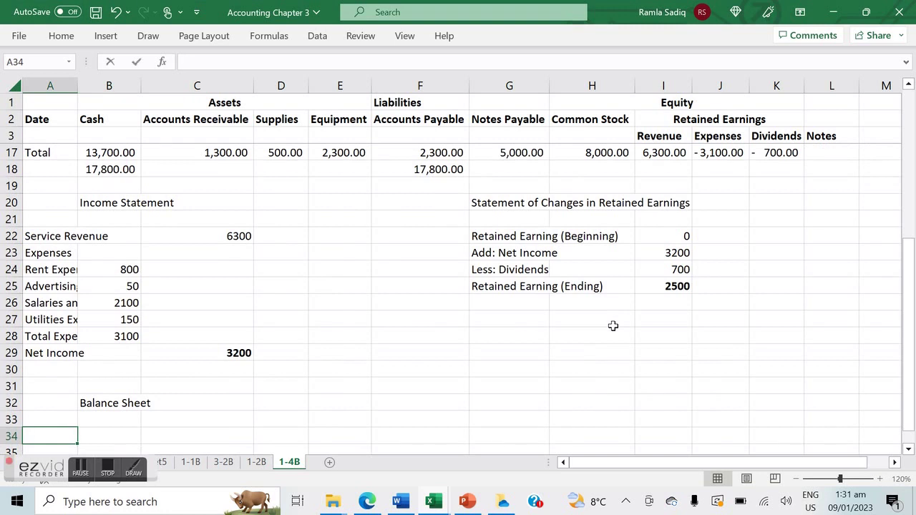
pyautogui.write('Assets')
pyautogui.press('Tab')
pyautogui.press('Right')
pyautogui.press('Right')
pyautogui.press('Right')
pyautogui.press('Left')
pyautogui.press('Right')
pyautogui.write('Liabilities')
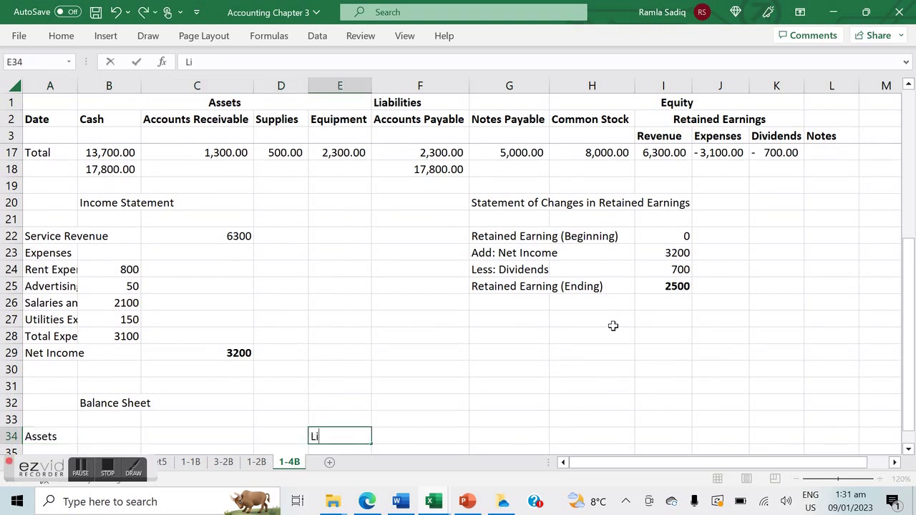
# - Enter the section heading "Equity" in cell E39 below the liabilities section
pyautogui.press('Down')
pyautogui.press('Down')
pyautogui.press('Down')
pyautogui.press('Down')
pyautogui.press('Down')
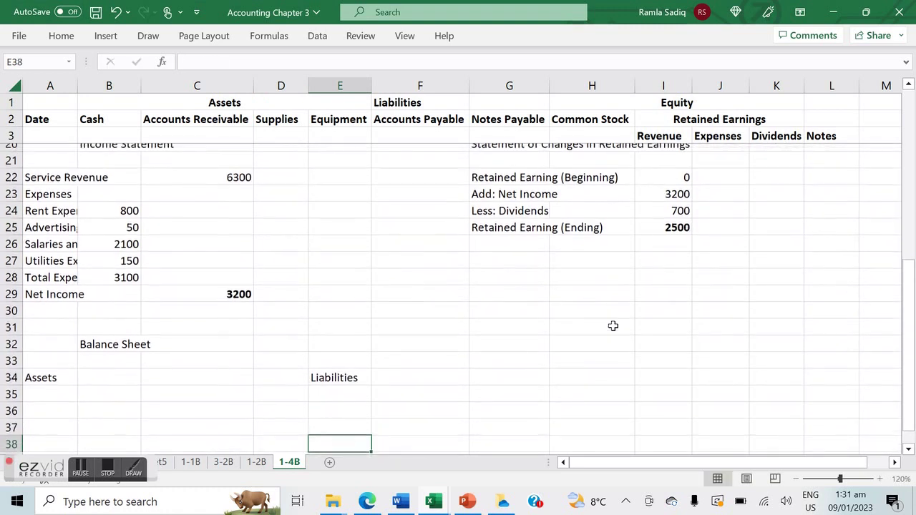
pyautogui.write('Equity')
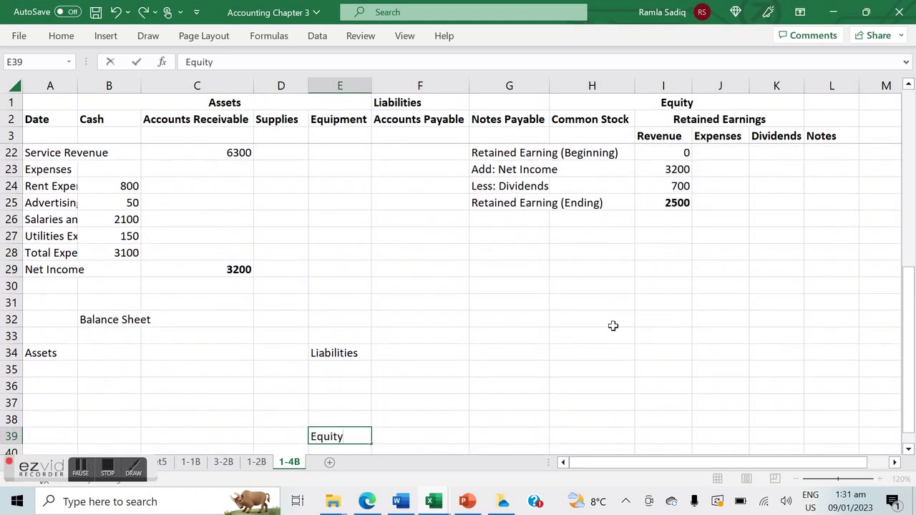
pyautogui.press('Return')
# - Enter "Cash" in A35 as the first account under the Assets heading
pyautogui.press('Up')
pyautogui.press('Up')
pyautogui.press('Up')
pyautogui.press('Up')
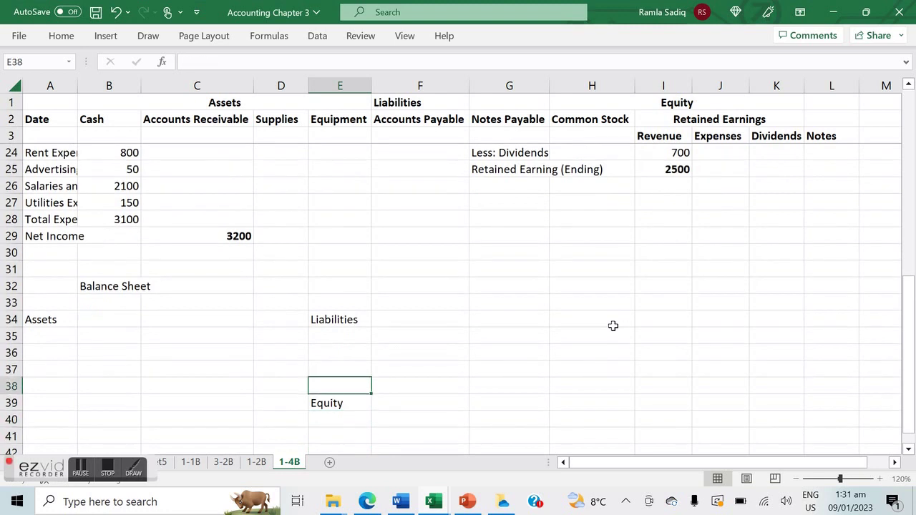
pyautogui.press('Left')
pyautogui.press('Left')
pyautogui.press('Left')
pyautogui.press('Left')
pyautogui.press('Up')
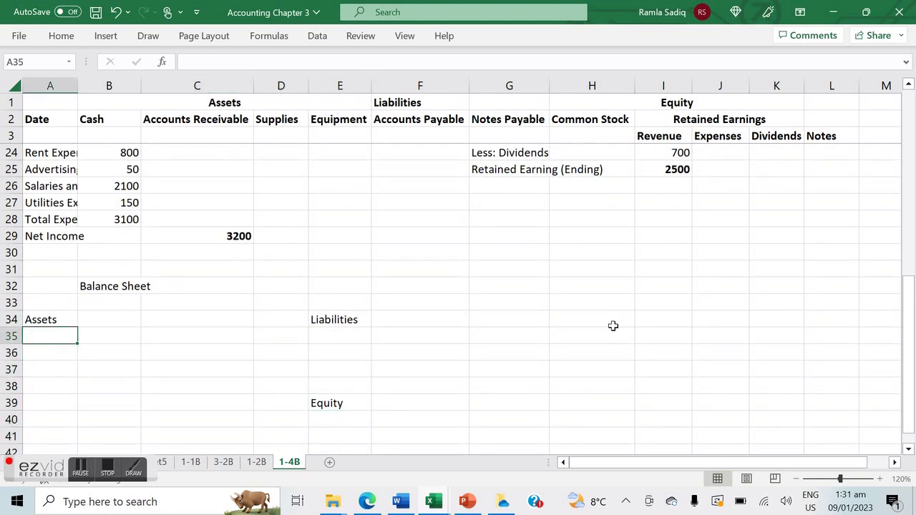
pyautogui.click(109, 119)
pyautogui.click(197, 119)
pyautogui.click(340, 119)
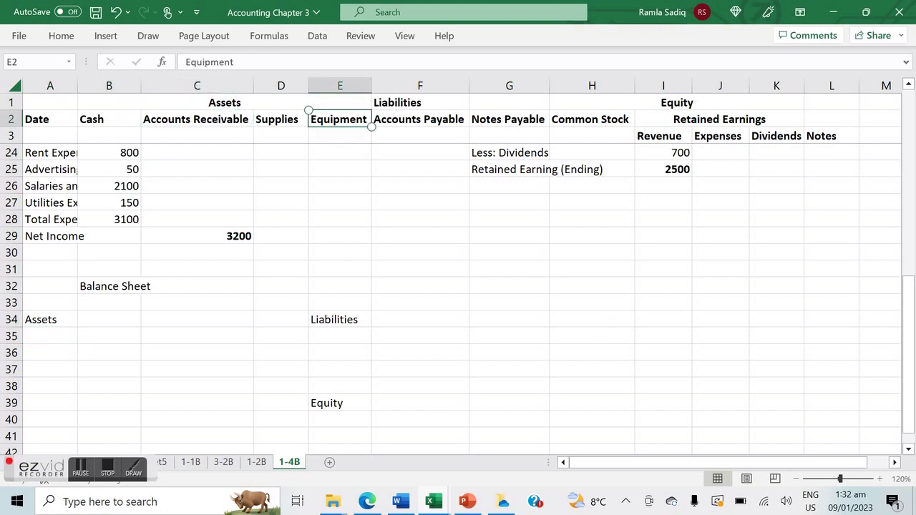
pyautogui.click(50, 336)
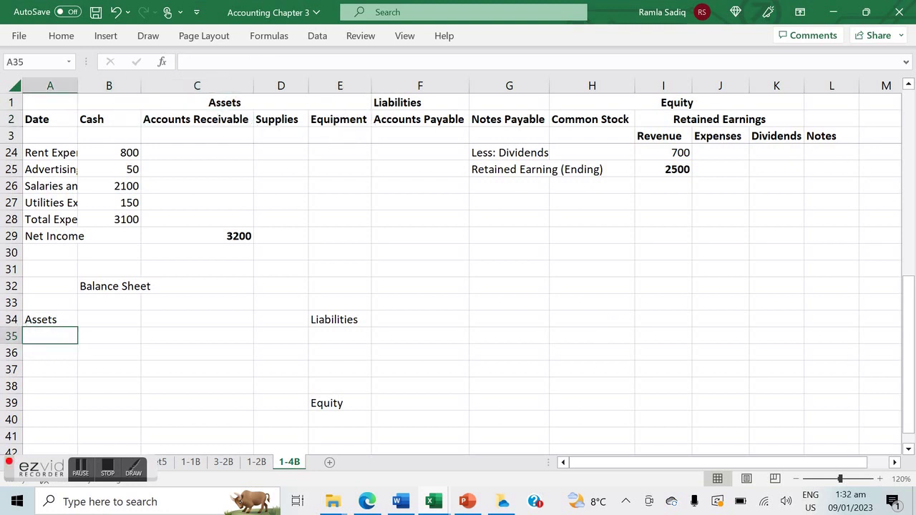
pyautogui.write('Cash')
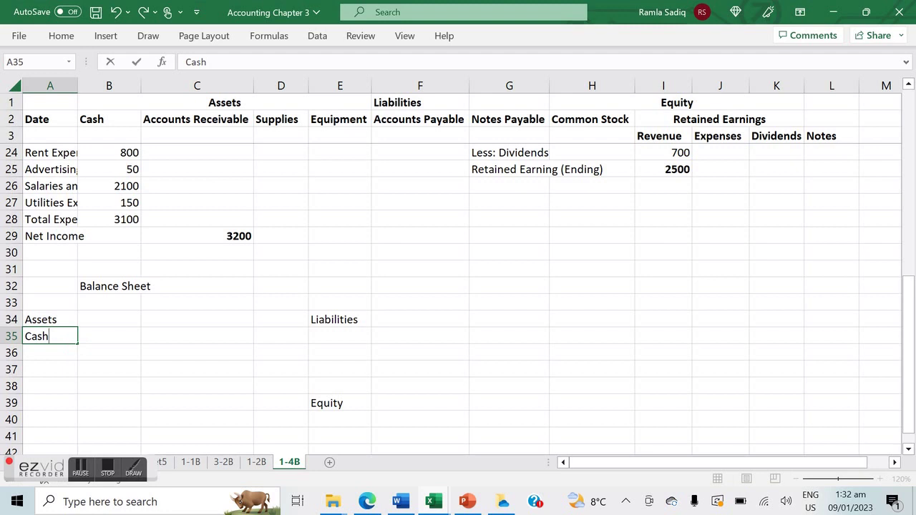
pyautogui.press('Tab')
# - List the remaining asset accounts "Accoutns Receivable", "Supplies" and "Equipment" in cells A36 to A38
pyautogui.press('Down')
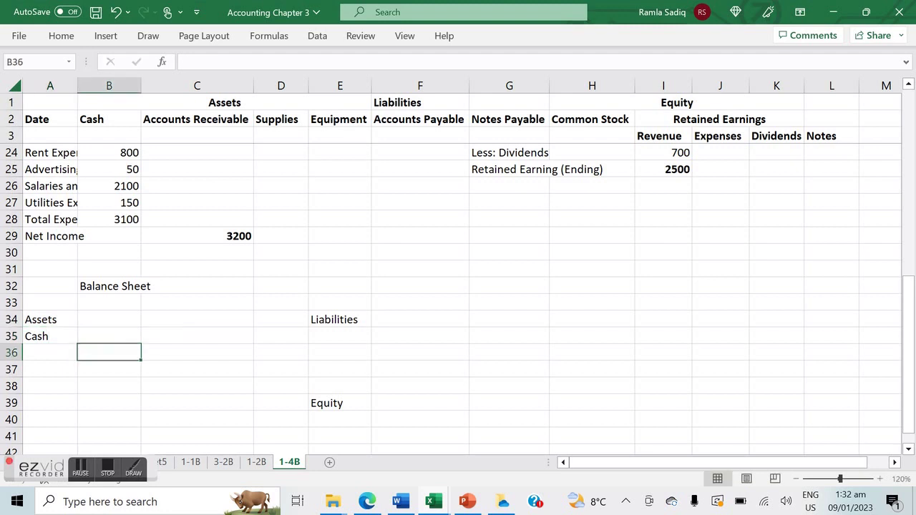
pyautogui.press('Left')
pyautogui.write('Ac')
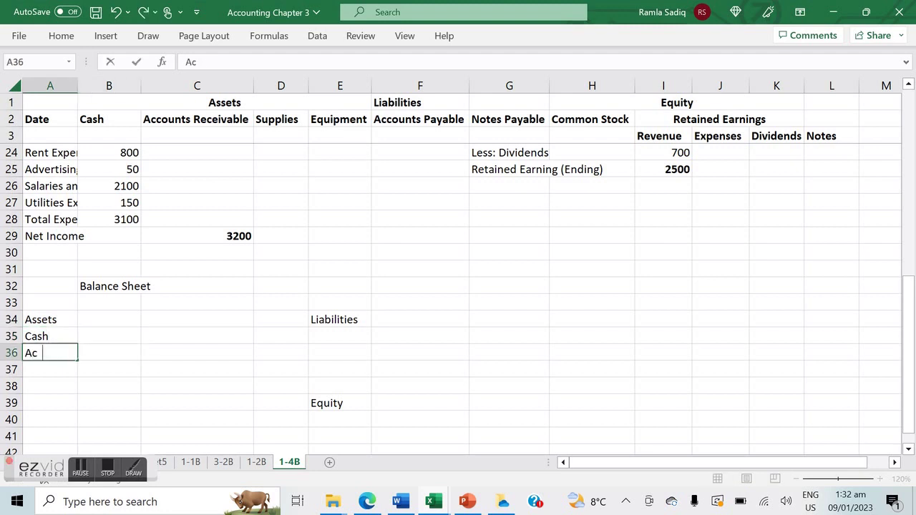
pyautogui.write('coutns Receivable')
pyautogui.press('Return')
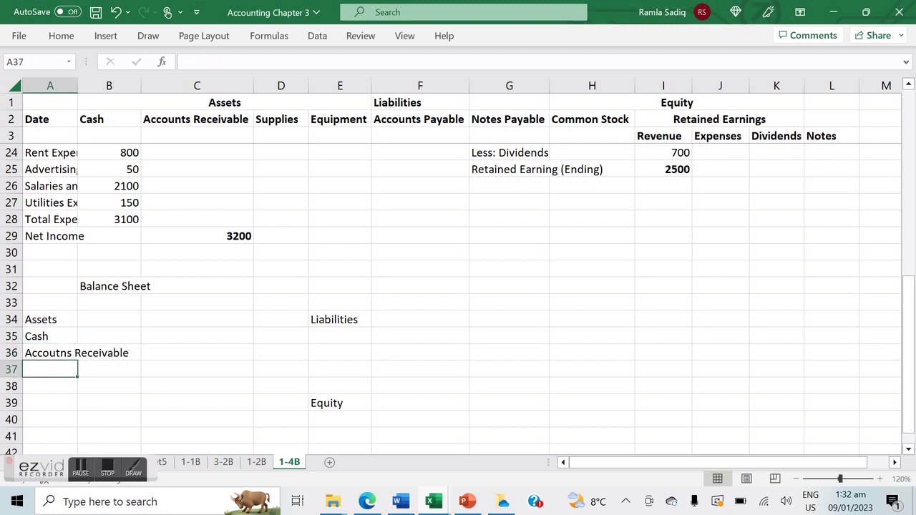
pyautogui.write('Supplies')
pyautogui.press('Return')
pyautogui.write('Equipment')
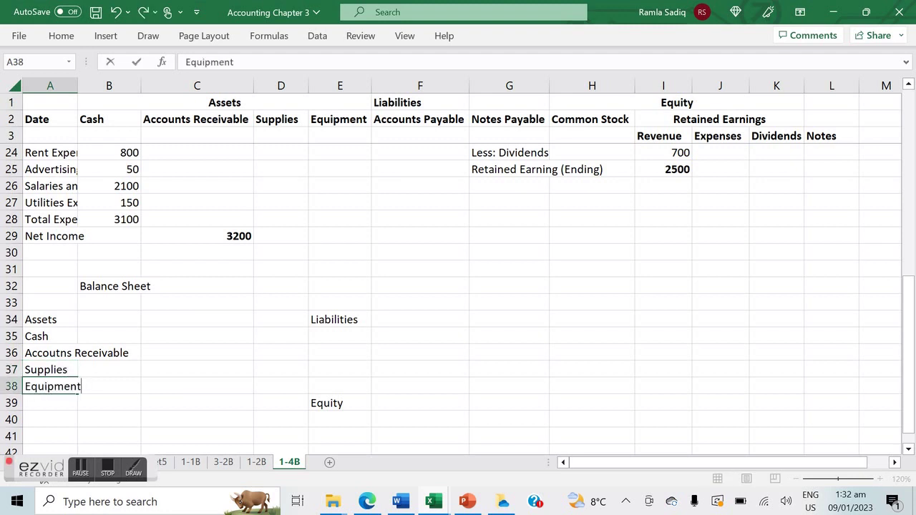
pyautogui.press('Return')
# - Enter the label "Total Assets" in cell A39 below the asset accounts
pyautogui.press('Right')
pyautogui.press('Right')
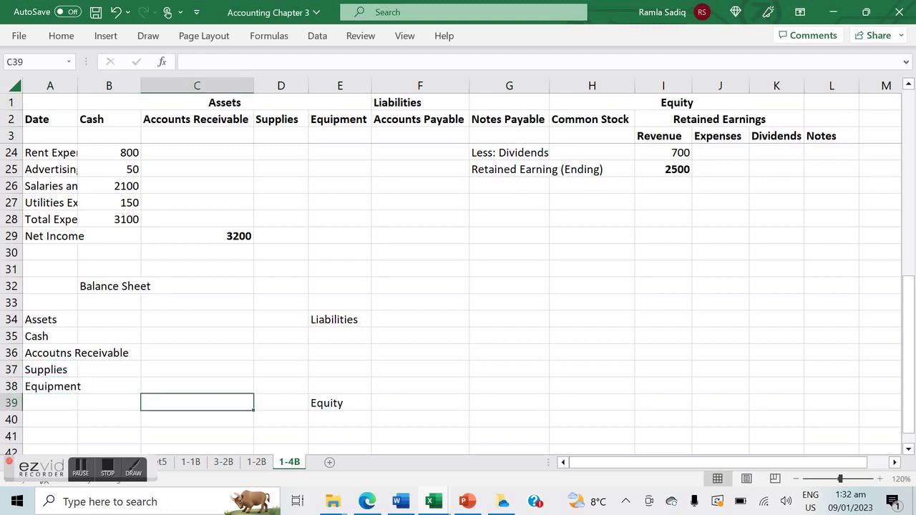
pyautogui.click(51, 403)
pyautogui.write('Total')
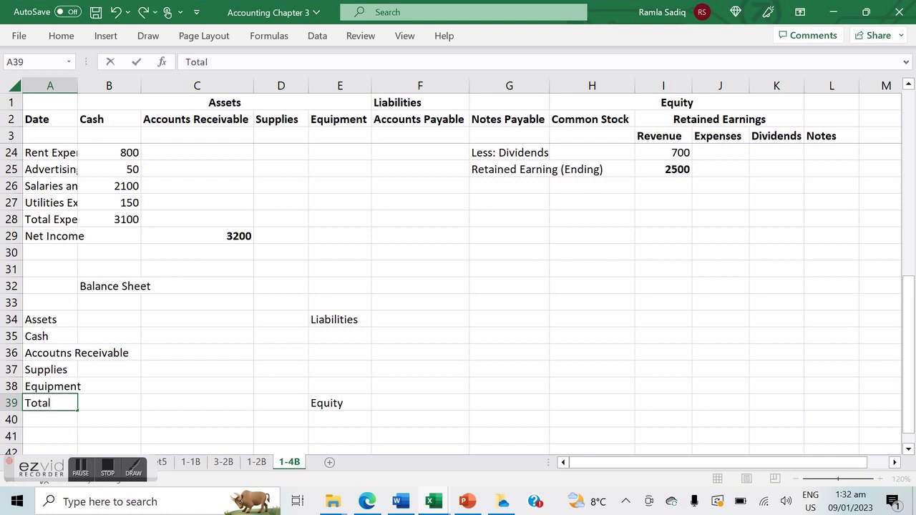
pyautogui.write(' Assets')
pyautogui.press('Right')
pyautogui.press('Right')
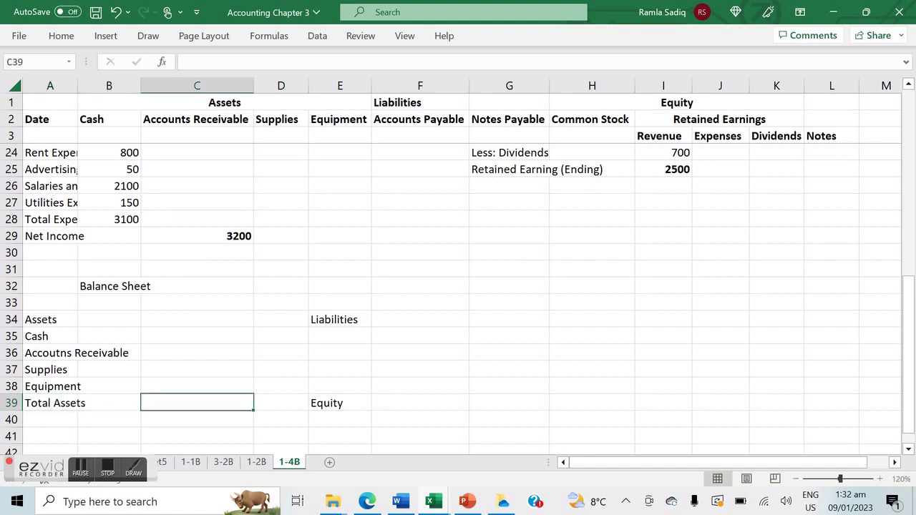
# - List "Accounts Payable", "Notes Payable" and "Total Liabilities" in cells E35 to E37 under the Liabilities heading
pyautogui.click(341, 370)
pyautogui.press('Up')
pyautogui.press('Up')
pyautogui.write('A')
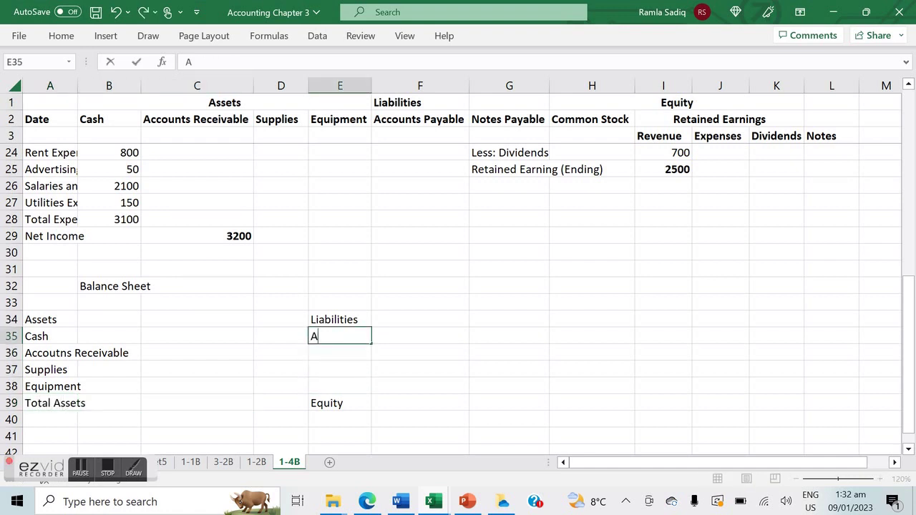
pyautogui.write('ccounts Payable')
pyautogui.press('Return')
pyautogui.write('Notes Payable')
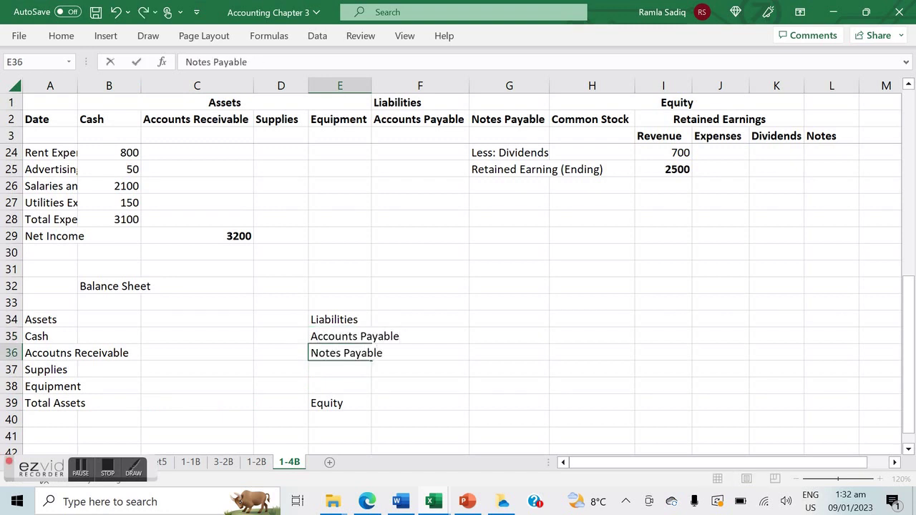
pyautogui.press('Return')
pyautogui.write('Tota')
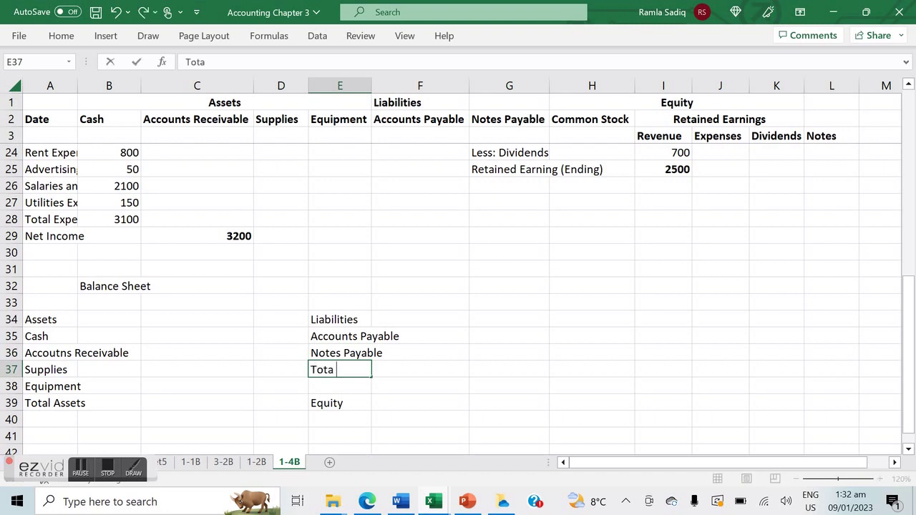
pyautogui.write('l Liabilities')
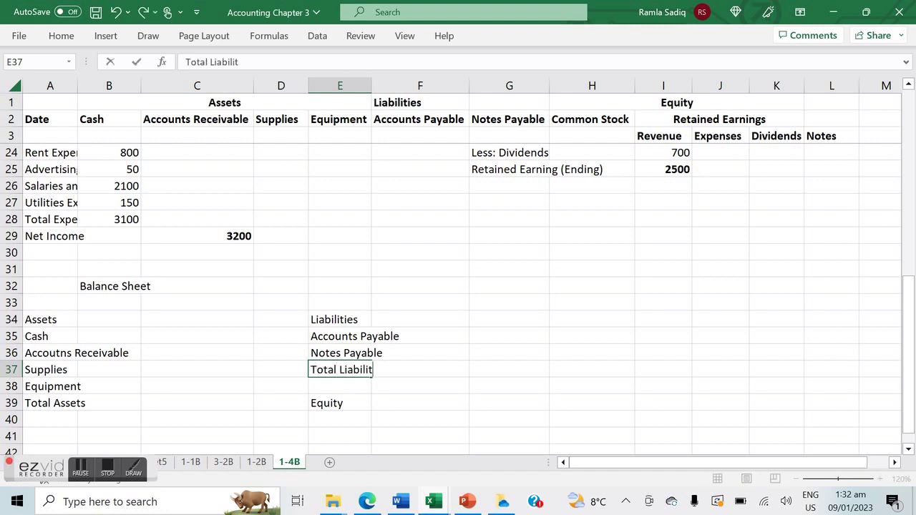
pyautogui.press('Return')
# - Enter "Common Stock" in cell E40 as the first account under the Equity heading
pyautogui.press('Return')
pyautogui.press('Return')
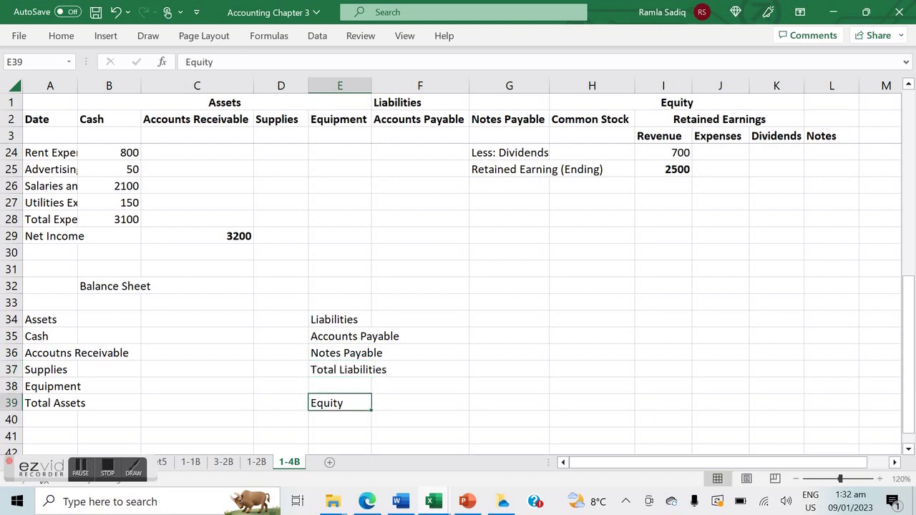
pyautogui.write('CommonStoc==')
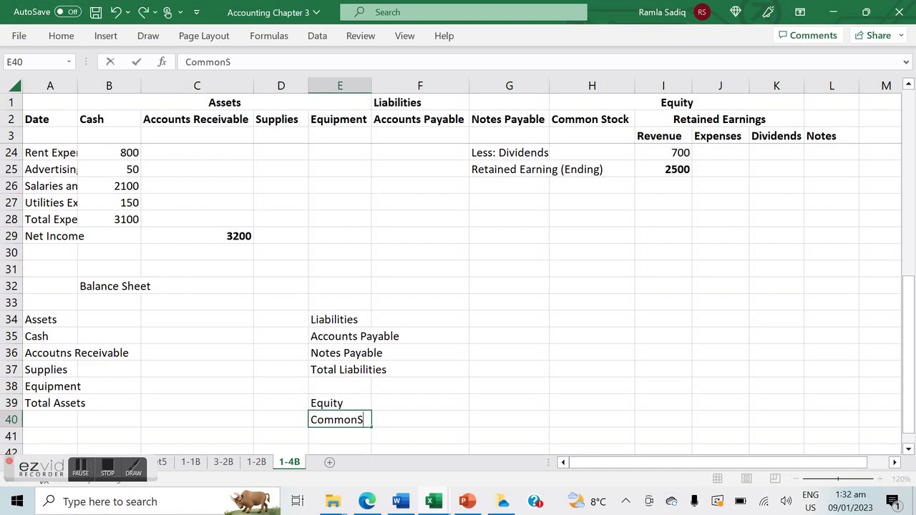
pyautogui.press('BackSpace')
pyautogui.press('BackSpace')
pyautogui.press('BackSpace')
pyautogui.press('BackSpace')
pyautogui.press('BackSpace')
pyautogui.press('BackSpace')
pyautogui.write('Stock')
pyautogui.press('Return')
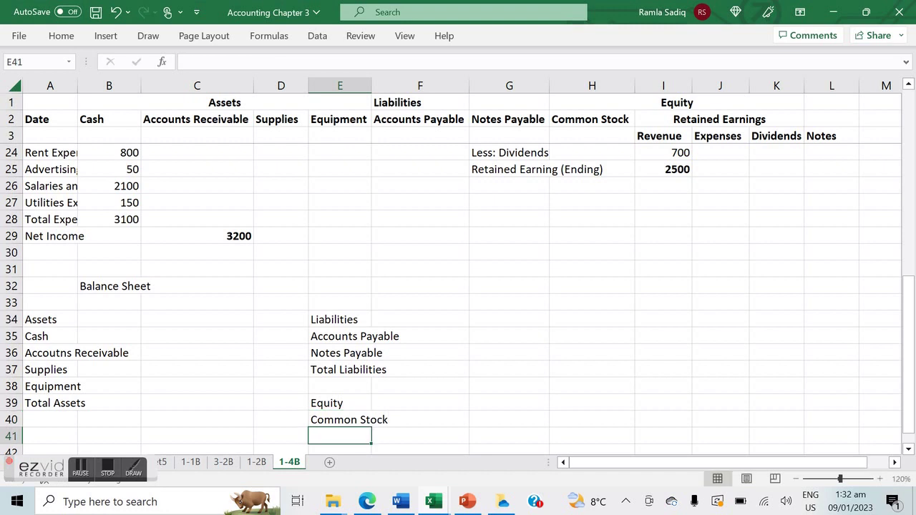
# - Add the labels "Retained Earnings" in E41 and "Total Equity" in E42
pyautogui.write('Retained Earnings')
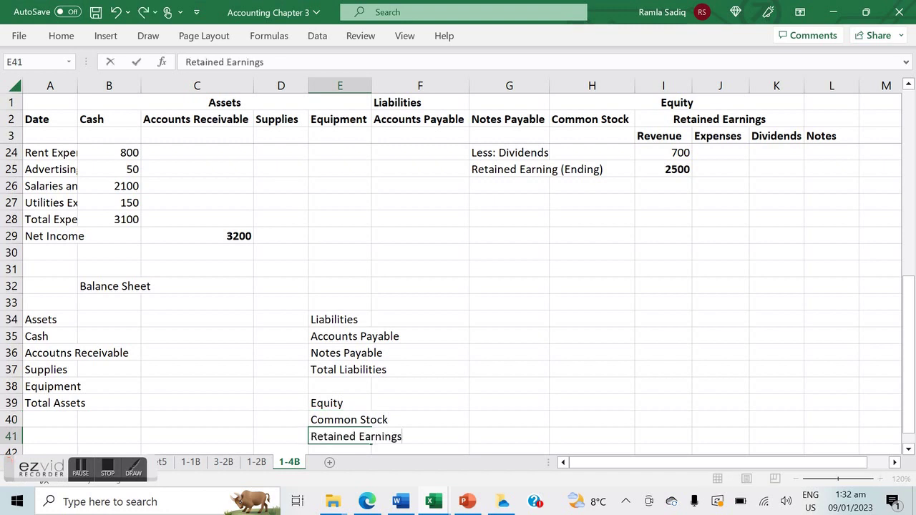
pyautogui.press('Return')
pyautogui.write('Total Equity')
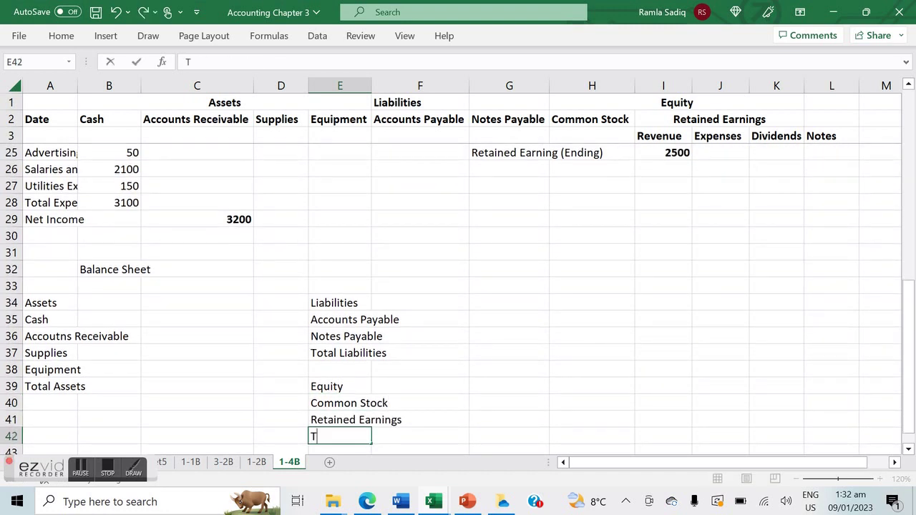
pyautogui.press('Return')
# - Enter the label "Total Liabilites and Equity" in cell E44, leaving a blank row below the equity total
pyautogui.press('Return')
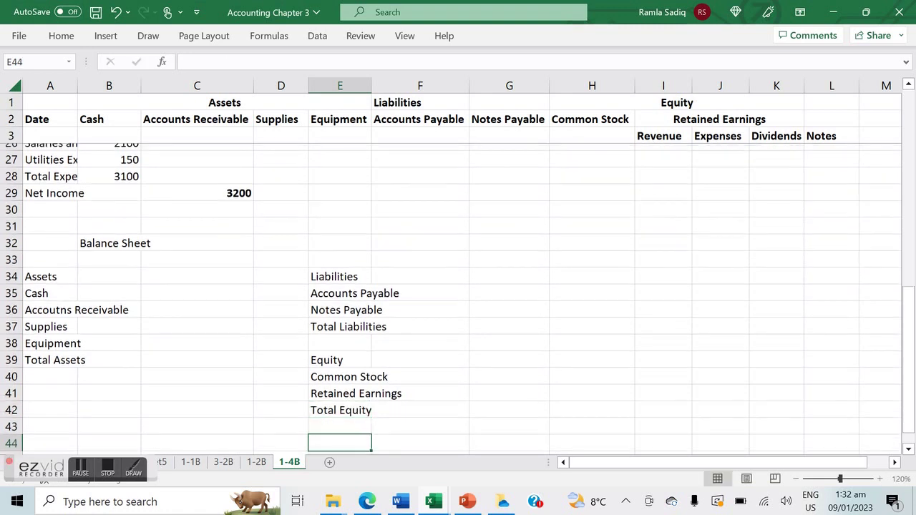
pyautogui.write('Total Liabilit')
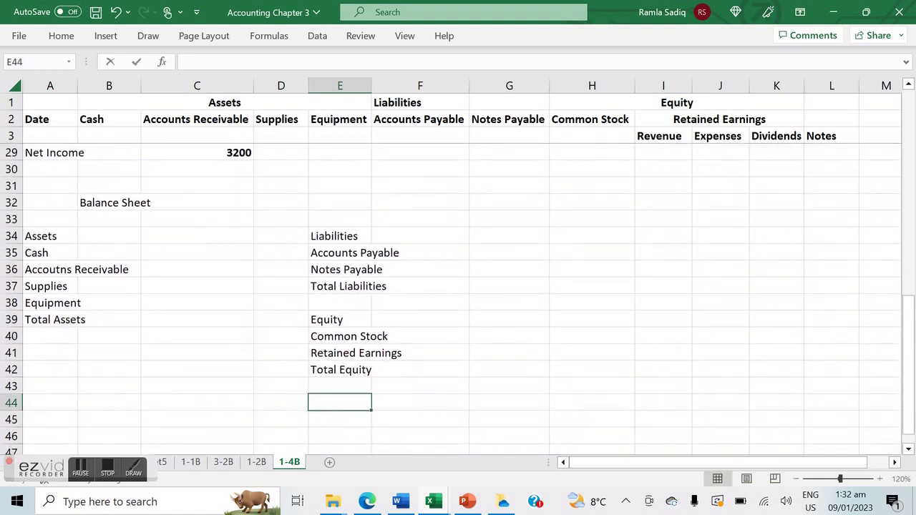
pyautogui.write('es and Equity')
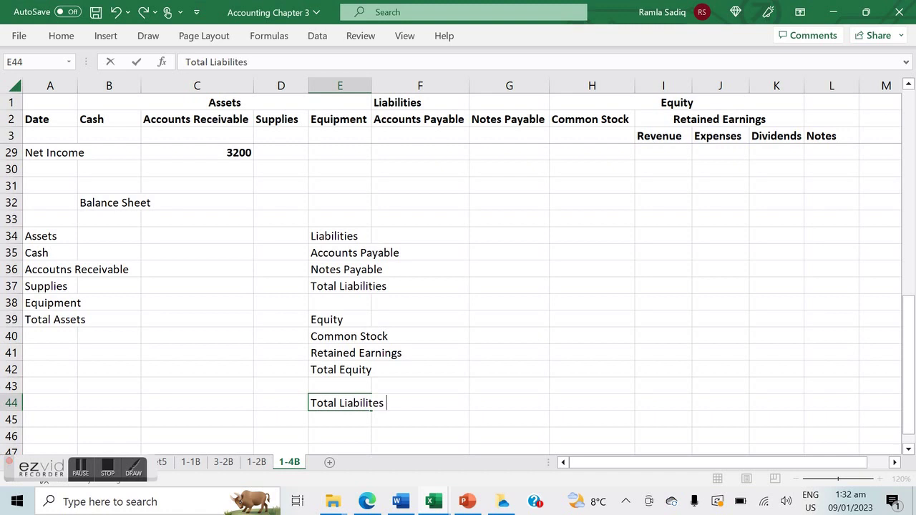
pyautogui.press('Right')
# - Enter the Cash balance from the transaction table's Total row, 13700, in cell C35 of the balance sheet
pyautogui.press('Left')
pyautogui.press('Left')
pyautogui.press('Left')
pyautogui.press('Right')
pyautogui.press('Right')
pyautogui.press('Up')
pyautogui.press('Up')
pyautogui.press('Up')
pyautogui.press('Up')
pyautogui.press('Up')
pyautogui.press('Up')
pyautogui.press('Up')
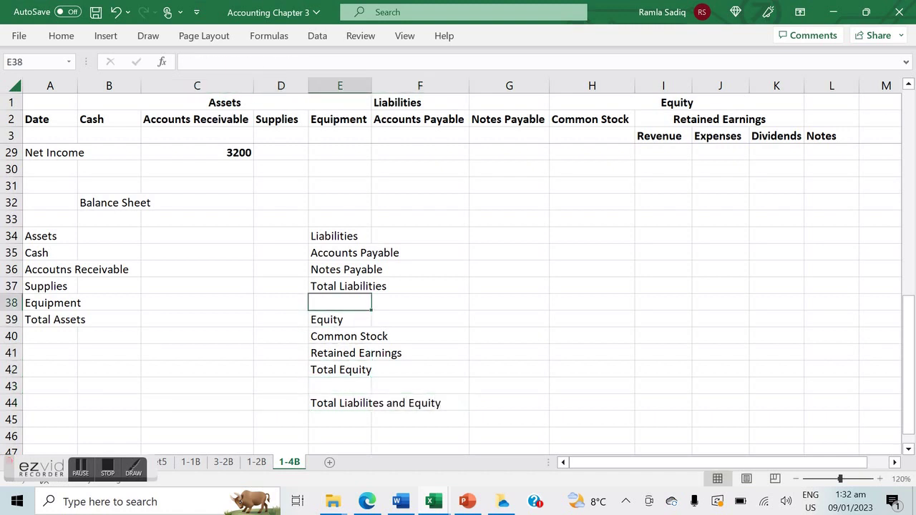
pyautogui.scroll(-1, 458, 301)
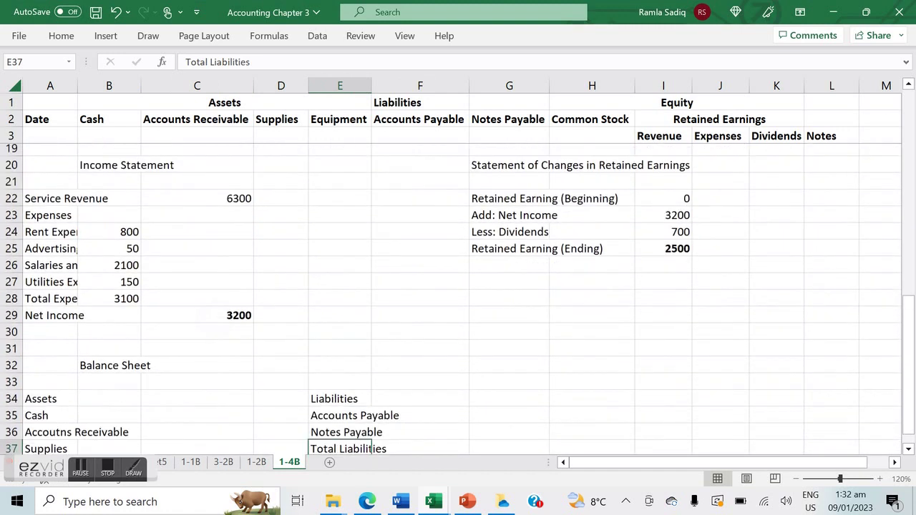
pyautogui.click(230, 367)
pyautogui.scroll(3, 233, 349)
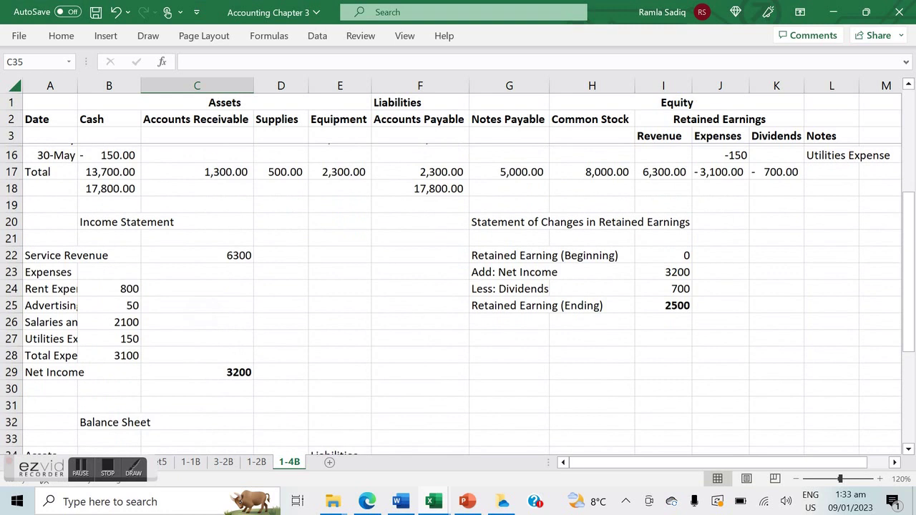
pyautogui.scroll(-1, 233, 349)
pyautogui.scroll(1, 458, 301)
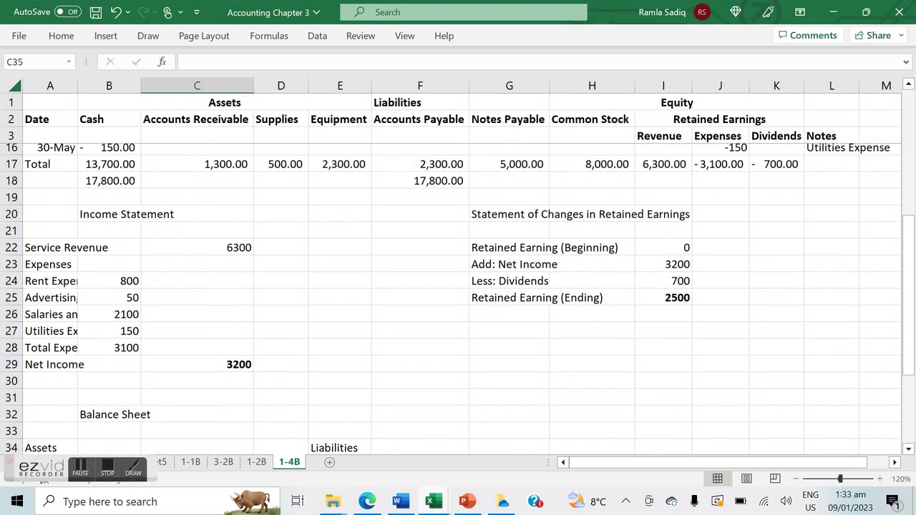
pyautogui.scroll(-1, 458, 301)
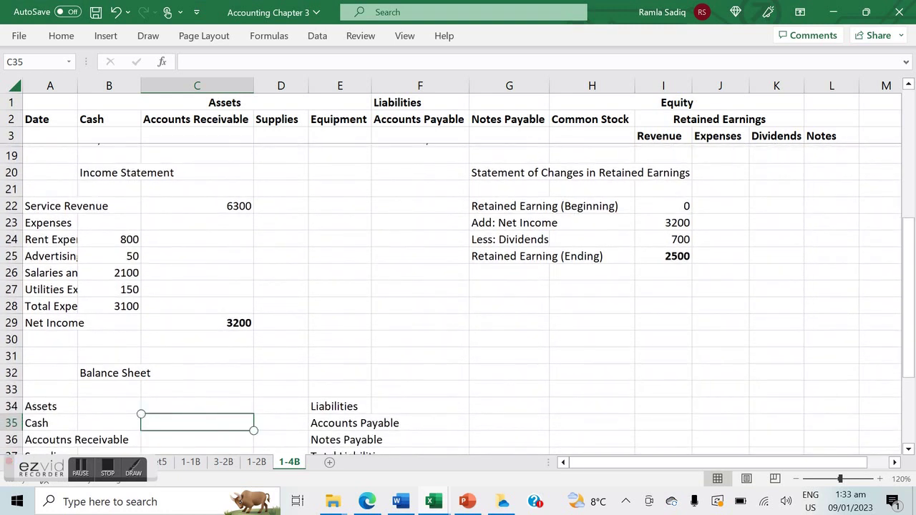
pyautogui.write('137')
pyautogui.press('Return')
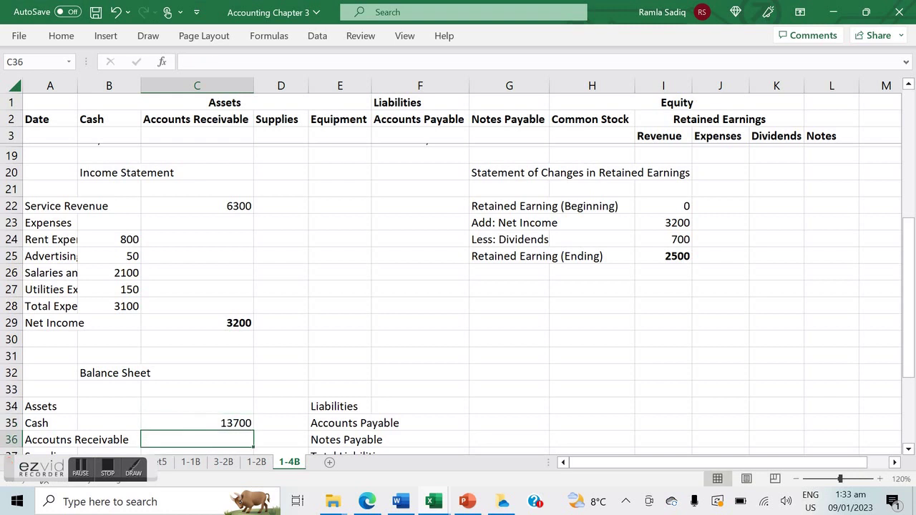
# - Enter the accounts receivable balance of 1300 in cell C36
pyautogui.scroll(1, 458, 301)
pyautogui.scroll(-2, 256, 303)
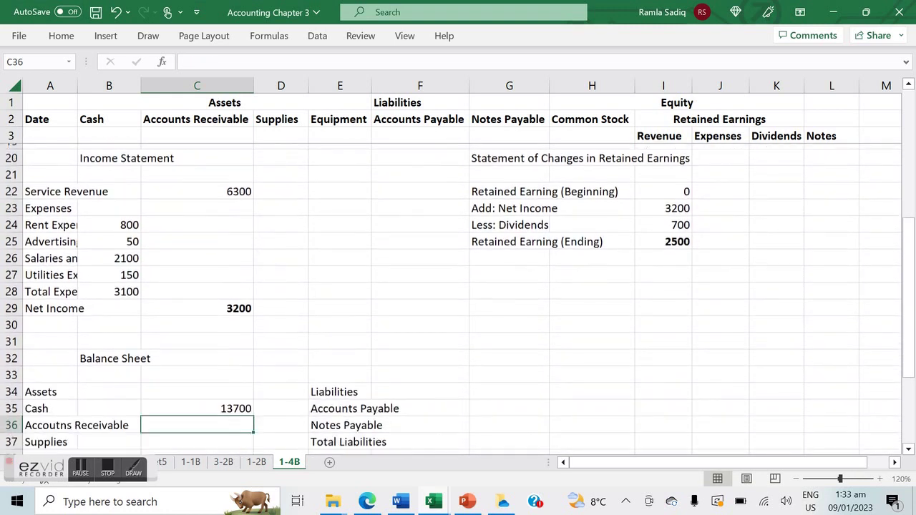
pyautogui.write('1300')
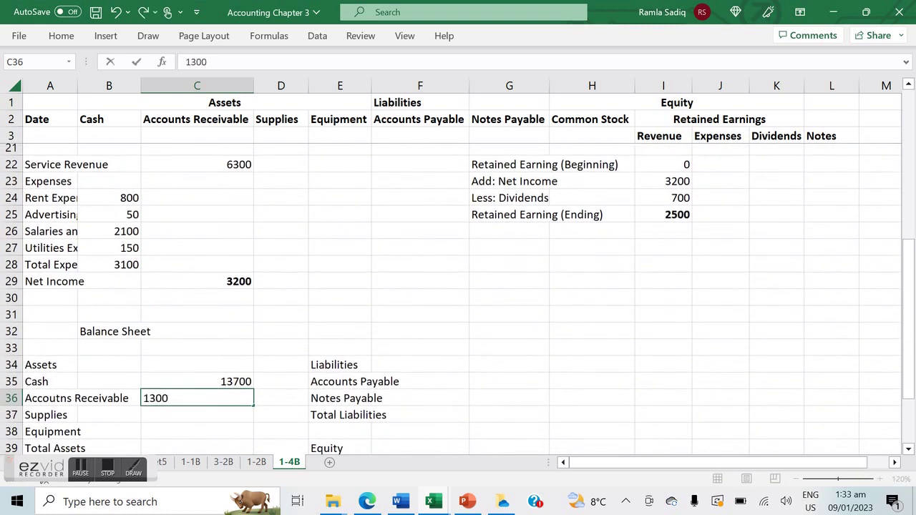
pyautogui.press('Left')
# - Correct the misspelled label in cell A36 to "Accounts Receivable"
pyautogui.press('Left')
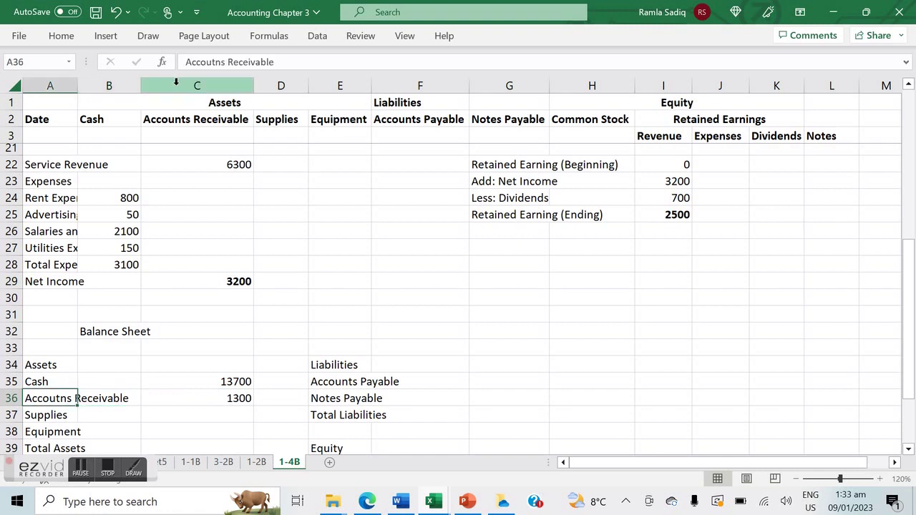
pyautogui.click(212, 62)
pyautogui.press('Delete')
pyautogui.press('Delete')
pyautogui.write('nt')
pyautogui.press('Return')
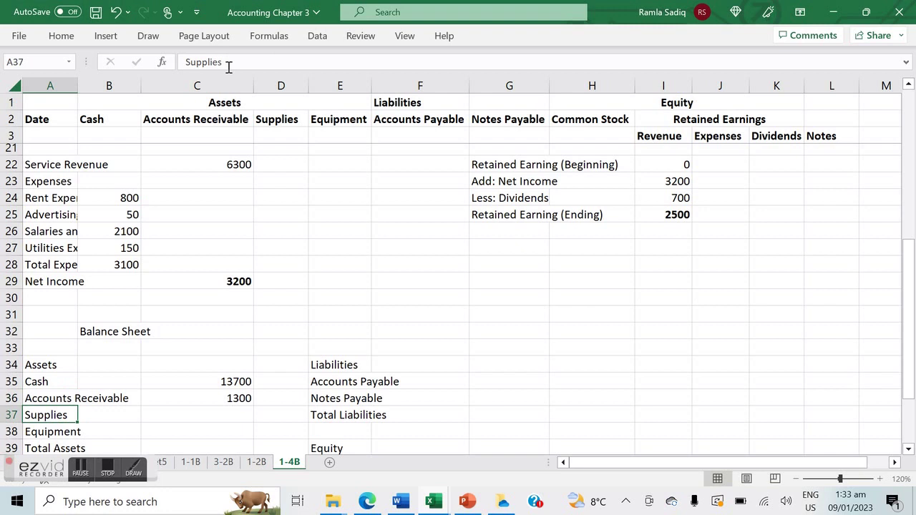
# - Enter the balances for Supplies, 500, in C37 and Equipment, 2300, in C38
pyautogui.scroll(2, 458, 301)
pyautogui.scroll(-2, 458, 300)
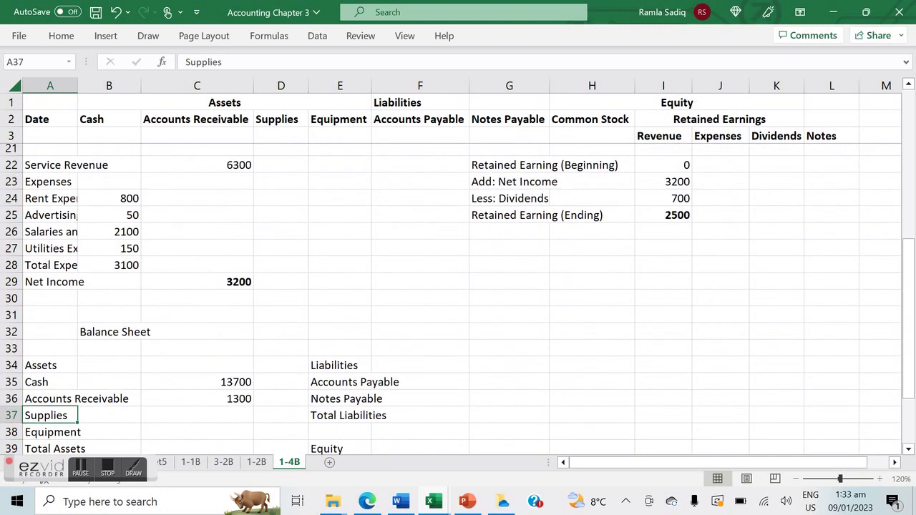
pyautogui.click(196, 415)
pyautogui.write('500')
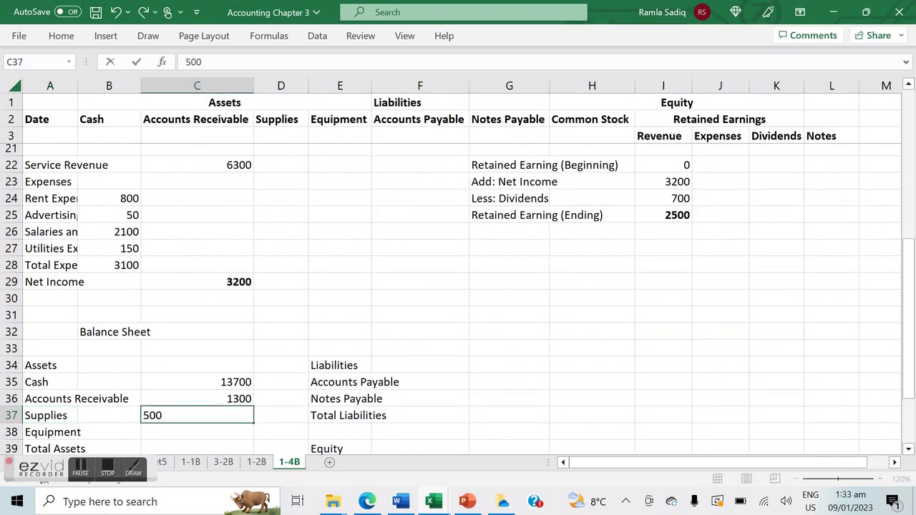
pyautogui.scroll(2, 458, 301)
pyautogui.scroll(-3, 459, 301)
pyautogui.write('0')
pyautogui.press('Return')
pyautogui.write('2399')
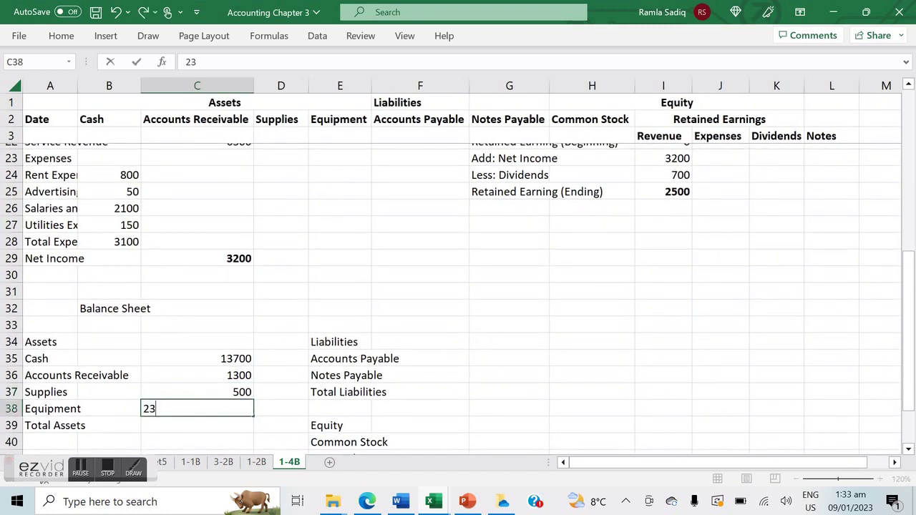
pyautogui.press('Return')
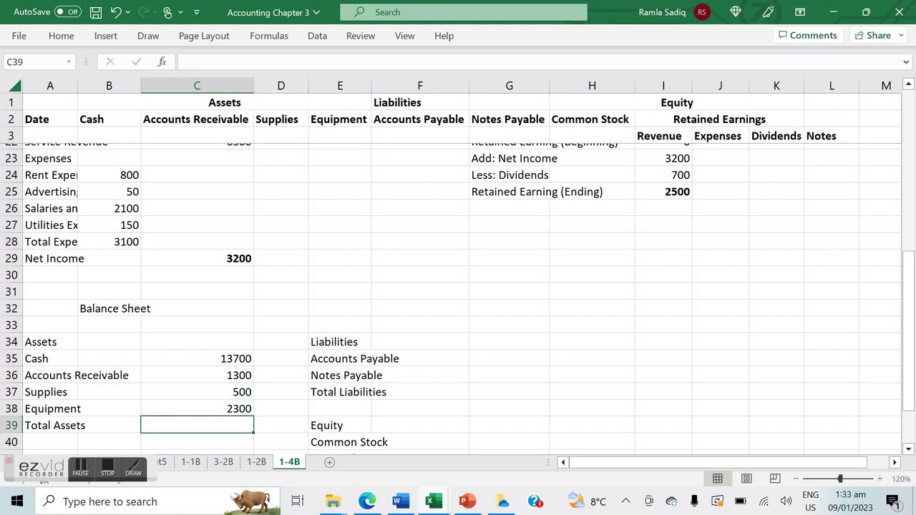
# - Calculate Total Assets in C39 with =SUM(C35:C38) and make the result bold
pyautogui.write('=SUM(')
pyautogui.click(196, 409)
pyautogui.moveTo(197, 409); pyautogui.dragTo(197, 359)
pyautogui.write(')')
pyautogui.press('Return')
pyautogui.press('Up')
pyautogui.hotkey('ctrl', 'b')
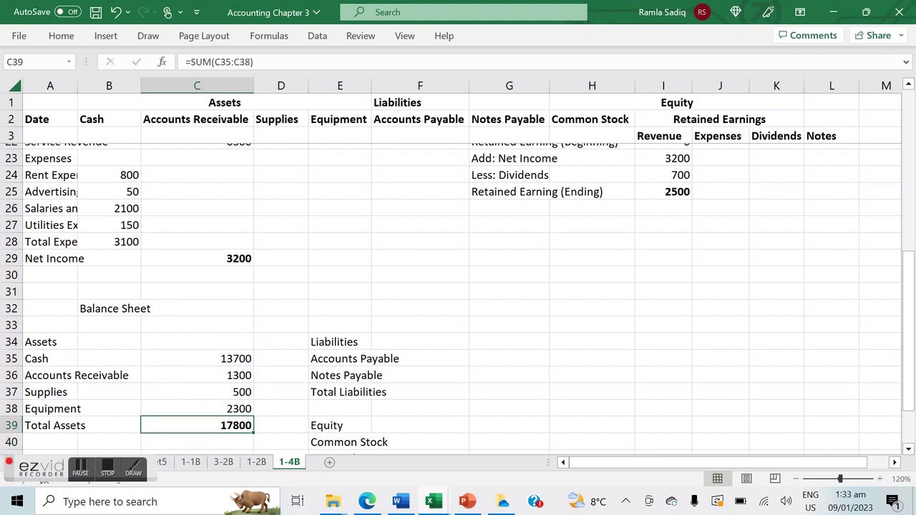
# - Enter the liability balances from the transaction totals: Accounts Payable 2300 in G35 and Notes Payable 5000 in G36
pyautogui.click(428, 359)
pyautogui.click(495, 362)
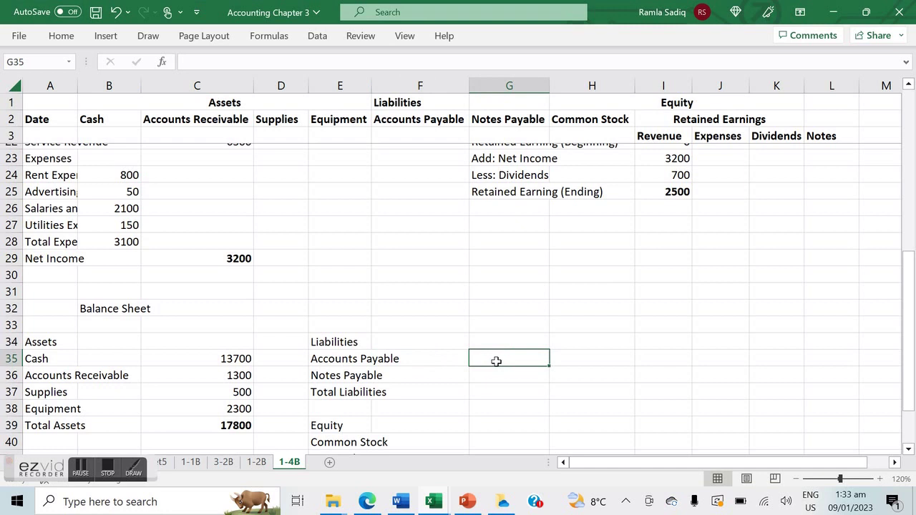
pyautogui.scroll(3, 496, 362)
pyautogui.scroll(-1, 496, 362)
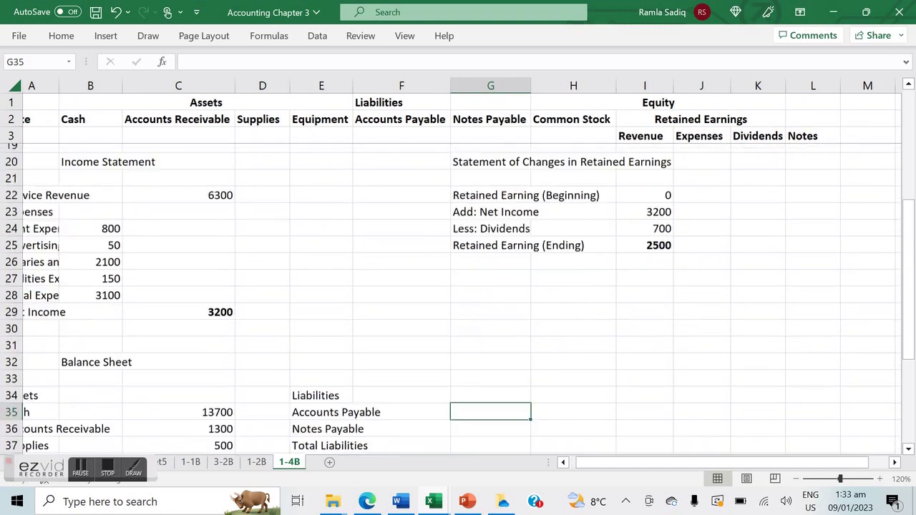
pyautogui.scroll(-1, 492, 300)
pyautogui.write('2300')
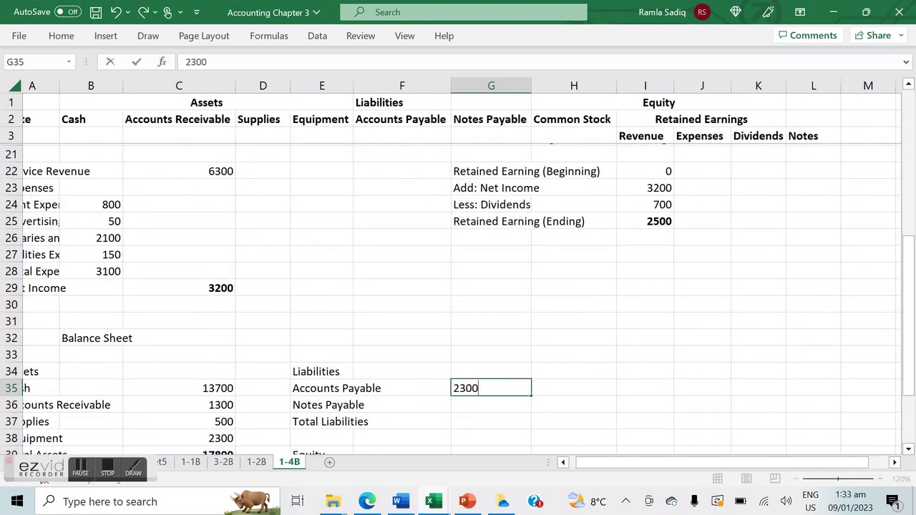
pyautogui.press('Return')
pyautogui.scroll(2, 524, 355)
pyautogui.scroll(-2, 525, 355)
pyautogui.write('5000')
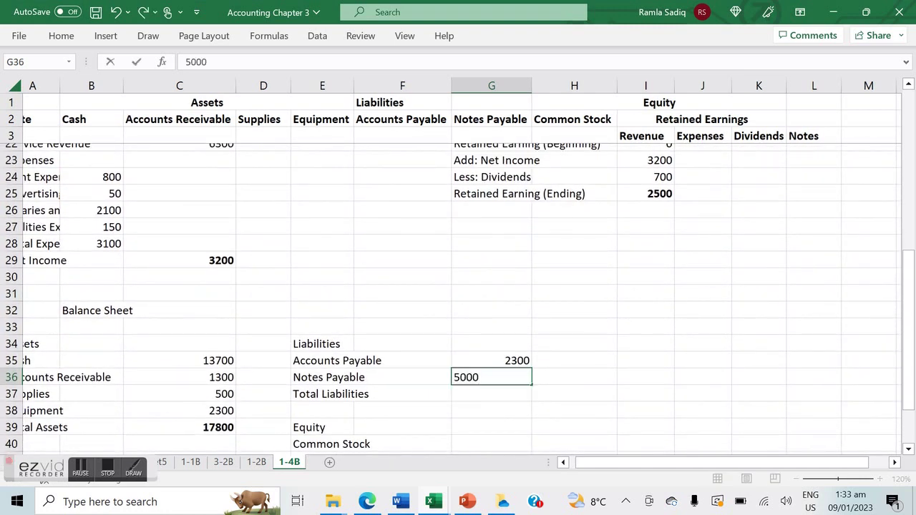
pyautogui.press('Return')
# - Calculate Total Liabilities in G37 with =SUM(G35:G36) and make the result bold
pyautogui.write('=SUM(')
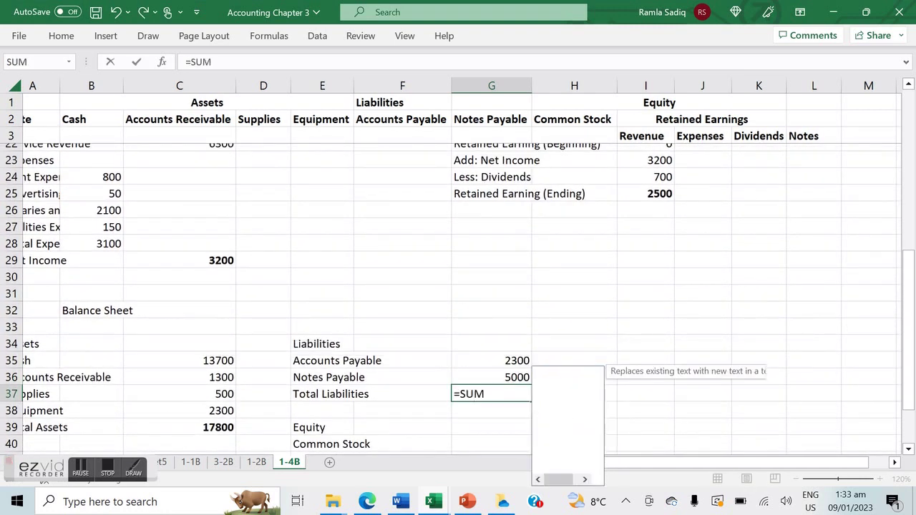
pyautogui.moveTo(501, 378); pyautogui.dragTo(501, 360)
pyautogui.write(')')
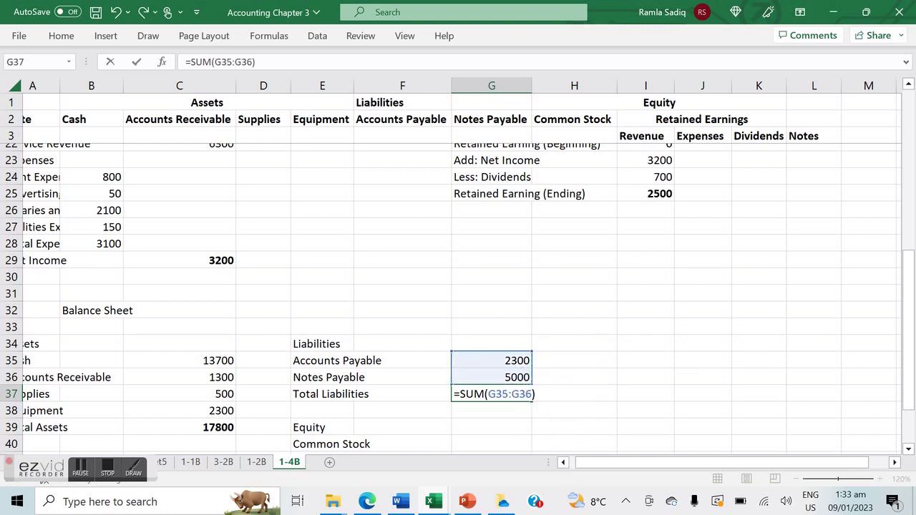
pyautogui.press('Return')
pyautogui.click(492, 393)
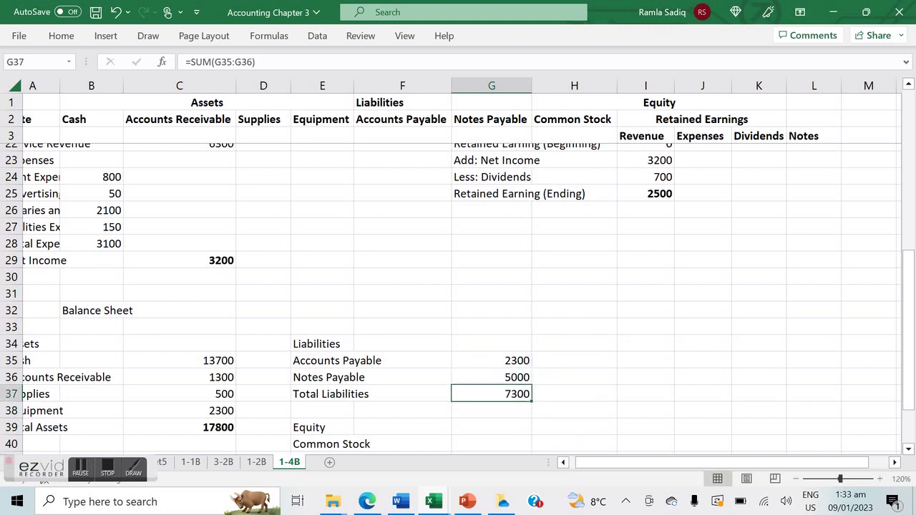
# - Enter the Common Stock balance from the transaction totals, 8000, in G40 of the balance sheet
pyautogui.scroll(-2, 458, 286)
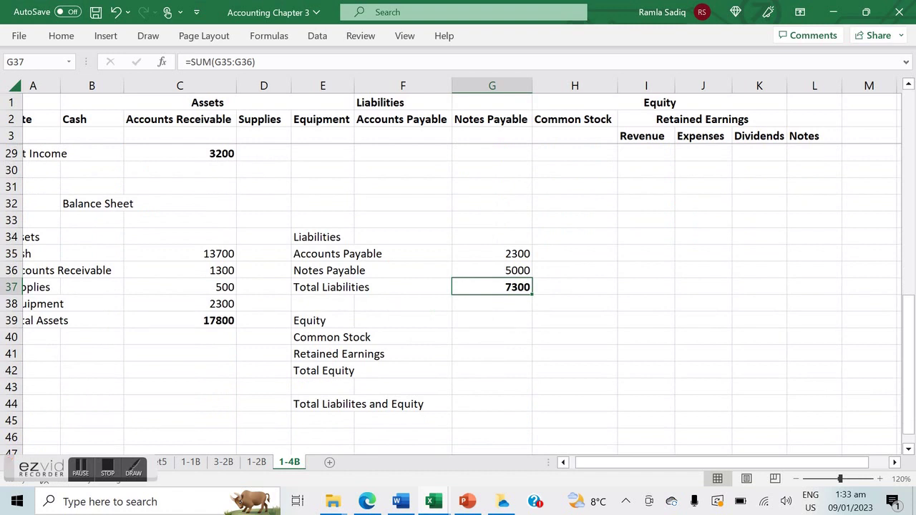
pyautogui.press('Down')
pyautogui.press('Down')
pyautogui.press('Down')
pyautogui.scroll(5, 627, 417)
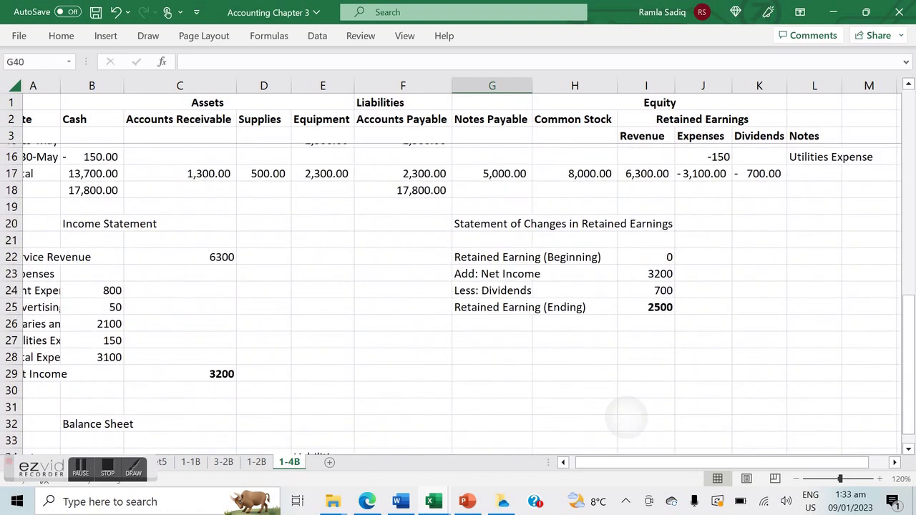
pyautogui.scroll(-4, 626, 418)
pyautogui.write('800')
pyautogui.press('Return')
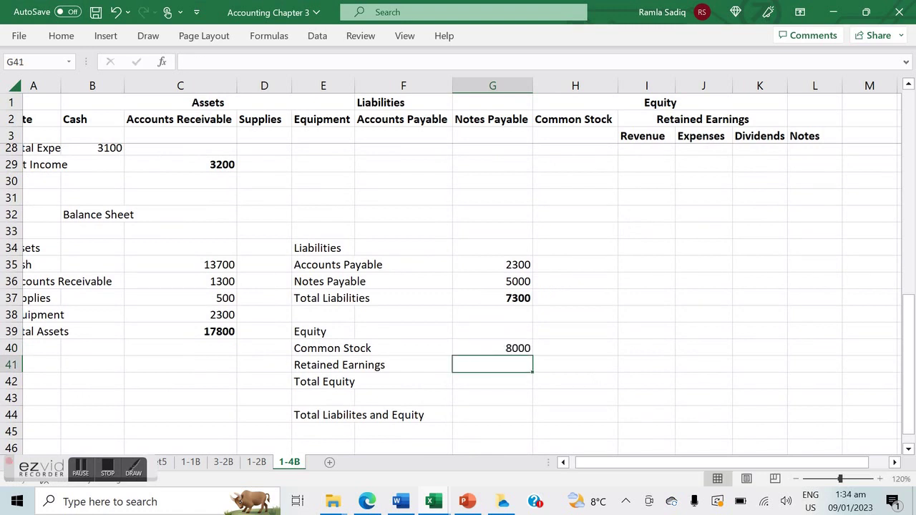
# - Enter the ending balance from the Statement of Changes in Retained Earnings, 2500, as Retained Earnings in G41
pyautogui.scroll(3, 458, 301)
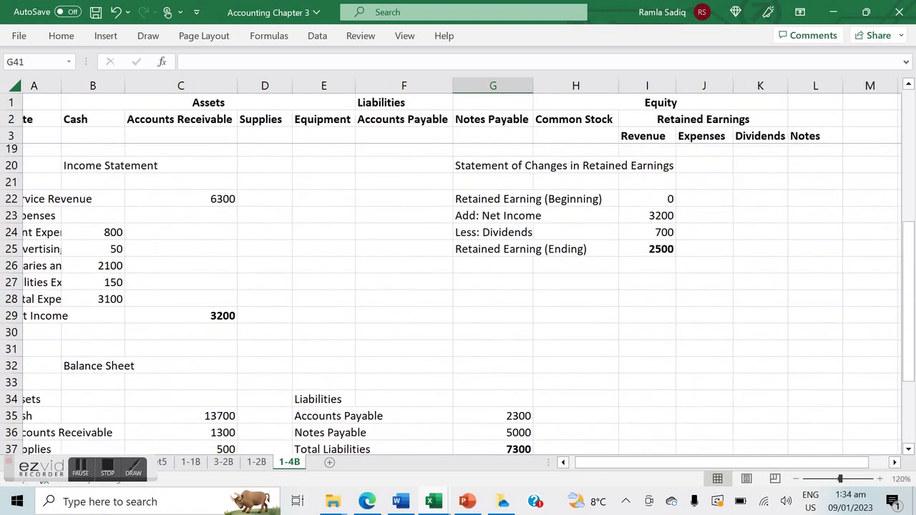
pyautogui.click(647, 249)
pyautogui.scroll(-5, 542, 276)
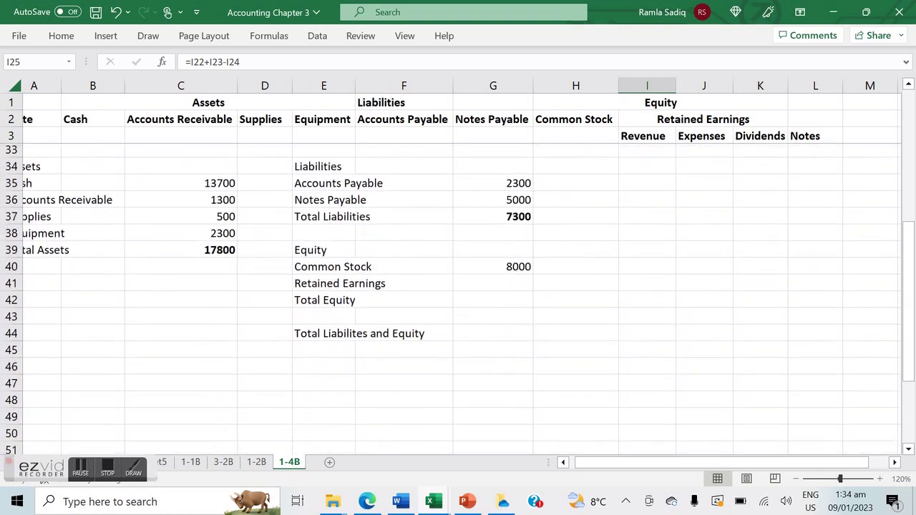
pyautogui.click(494, 284)
pyautogui.write('2500')
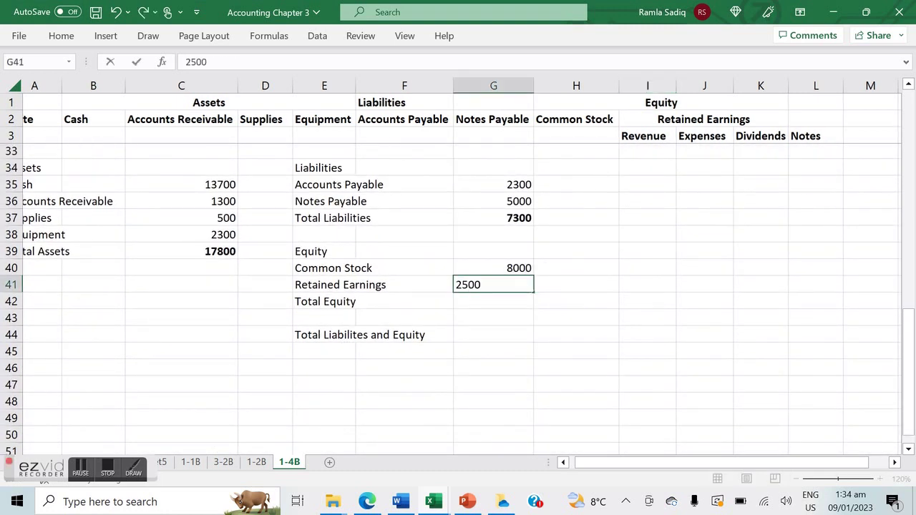
pyautogui.press('Return')
# - Calculate Total Equity in G42 with =SUM(G40:G41) and make the result bold
pyautogui.write('=SUM(')
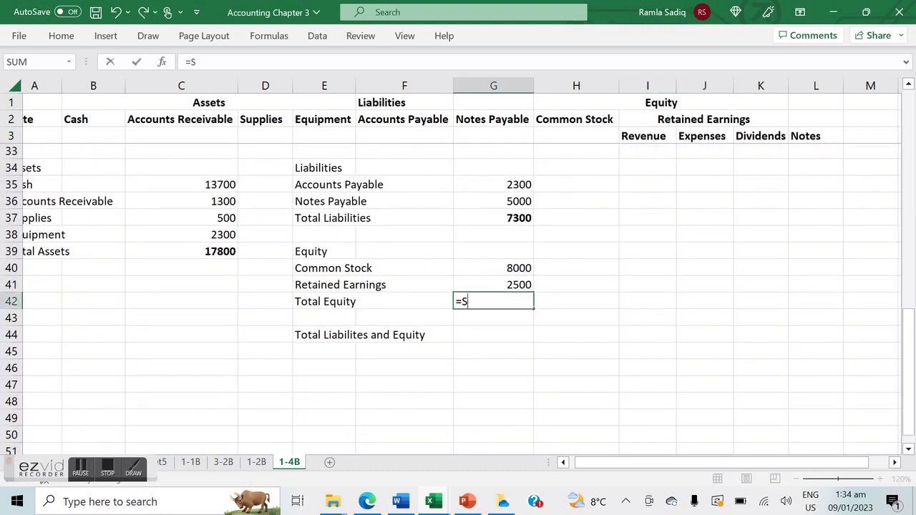
pyautogui.press('Up')
pyautogui.hotkey('shift', 'Up')
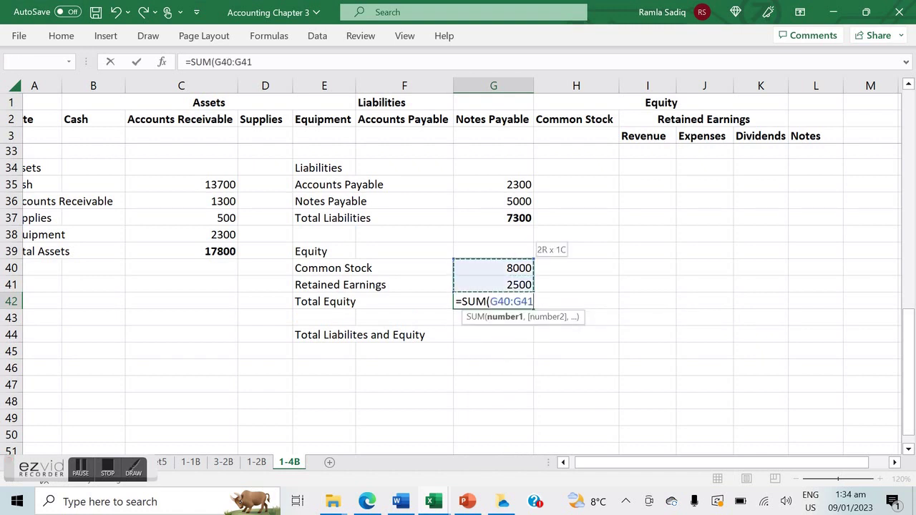
pyautogui.press('Return')
pyautogui.press('Up')
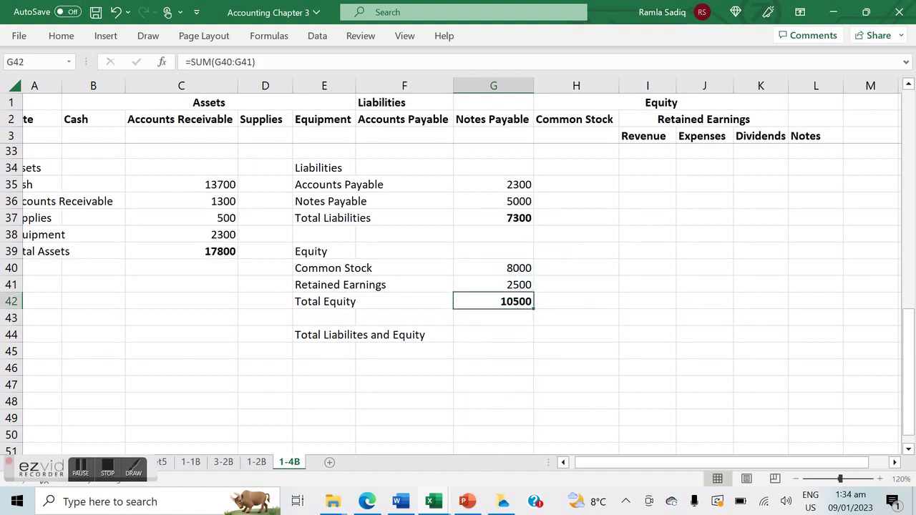
# - Calculate total liabilities and equity in G44 with =SUM(G37,G42) and make the result bold
pyautogui.press('Down')
pyautogui.press('Down')
pyautogui.write('=')
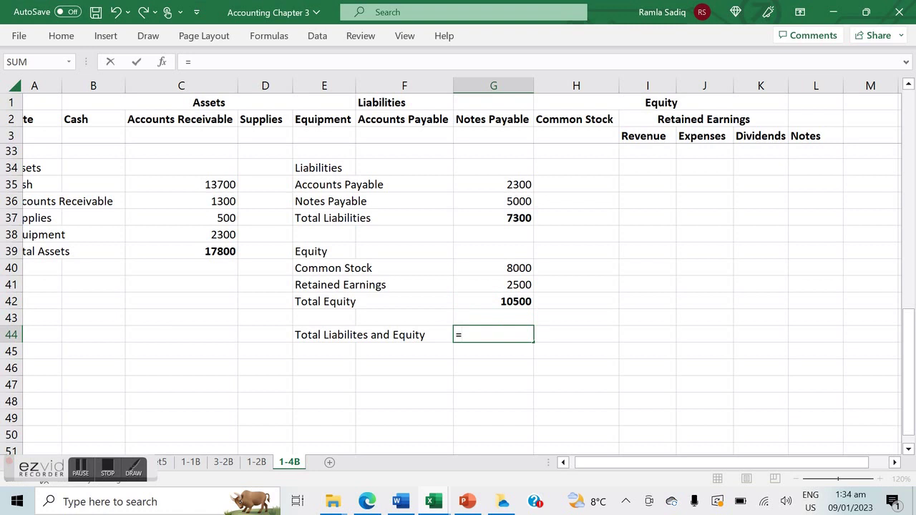
pyautogui.write('SUM(')
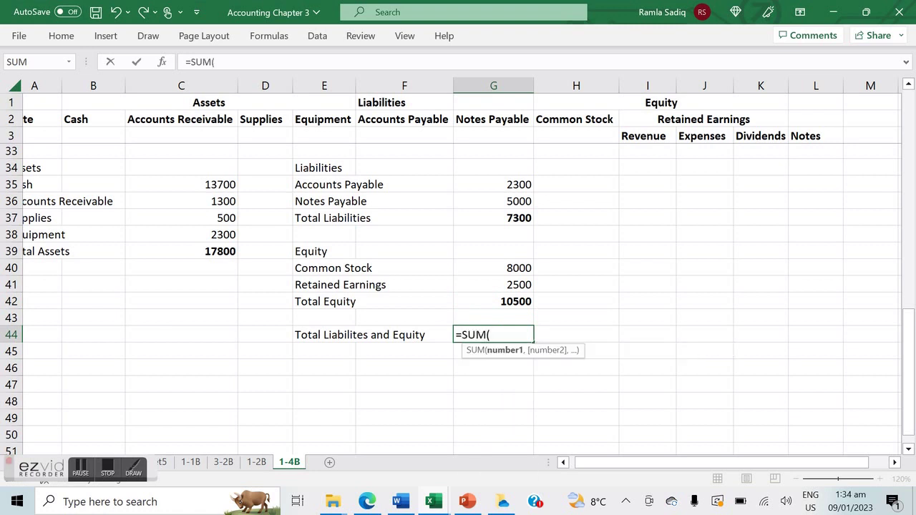
pyautogui.click(528, 218)
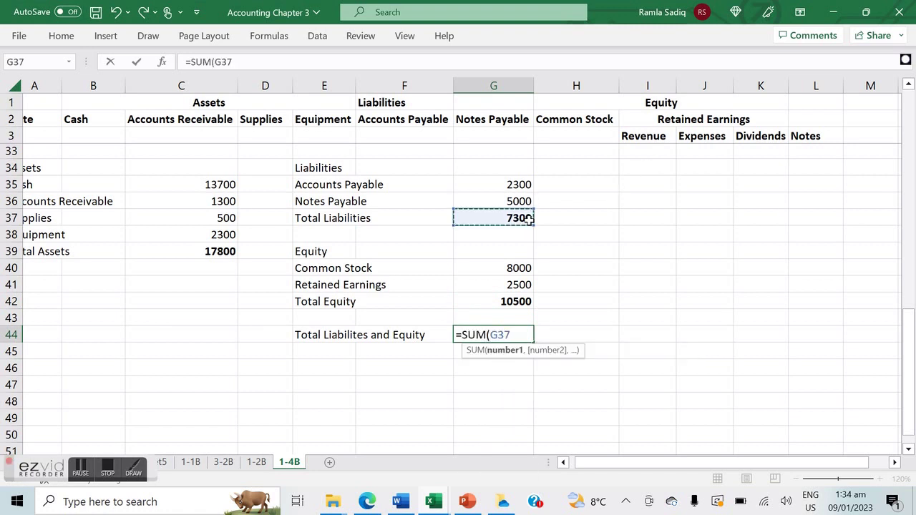
pyautogui.write('+')
pyautogui.write(',')
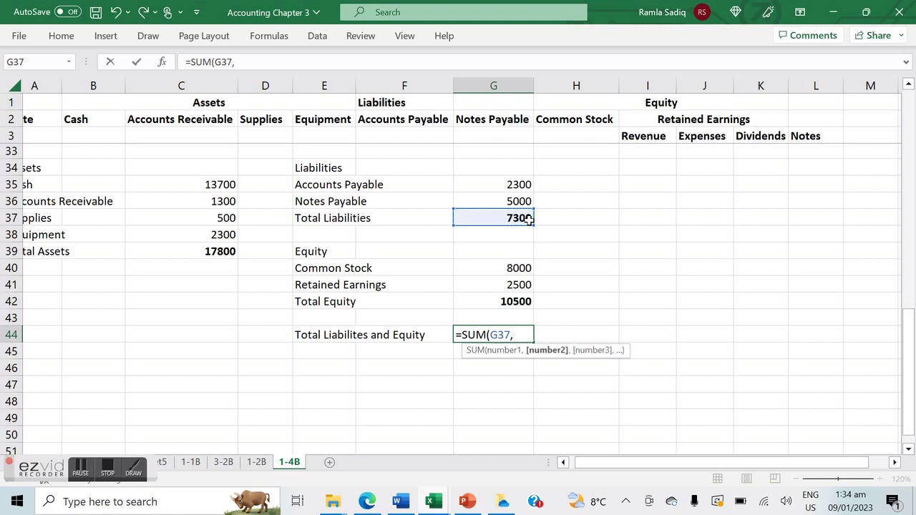
pyautogui.click(509, 302)
pyautogui.write(')')
pyautogui.press('Return')
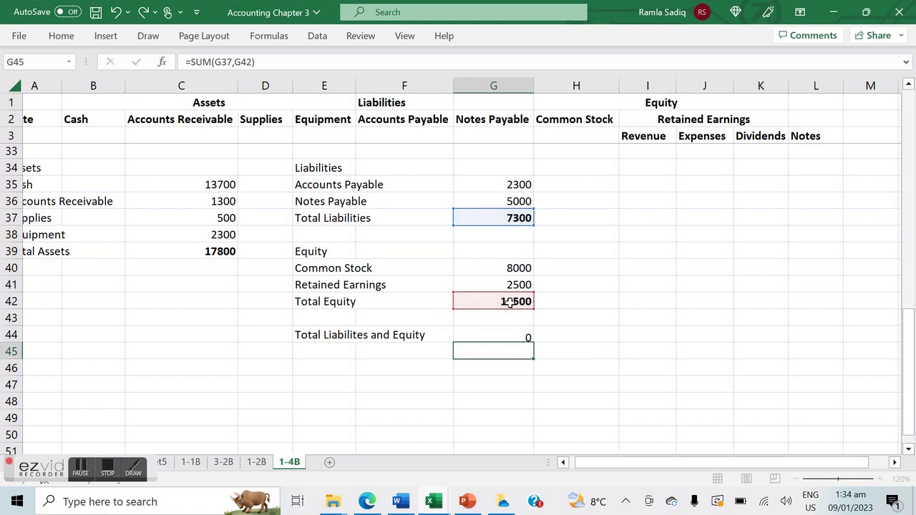
pyautogui.press('Up')
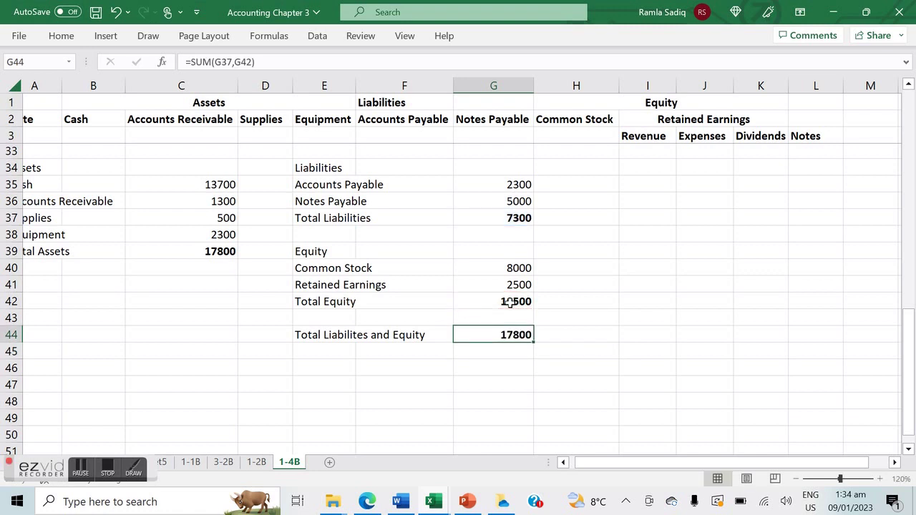
pyautogui.click(494, 388)
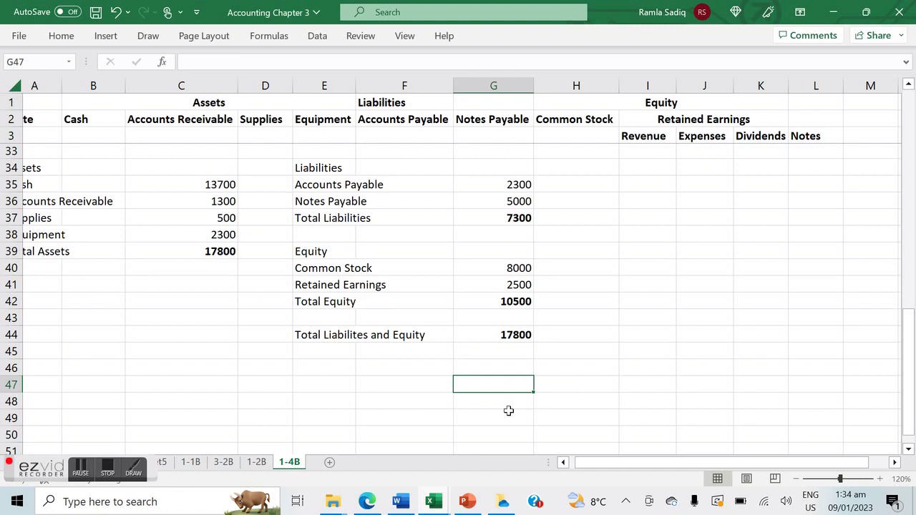
# - Review the balance sheet, the transaction table and the other statements on the 1-4B sheet
pyautogui.hscroll(-2, 508, 410)
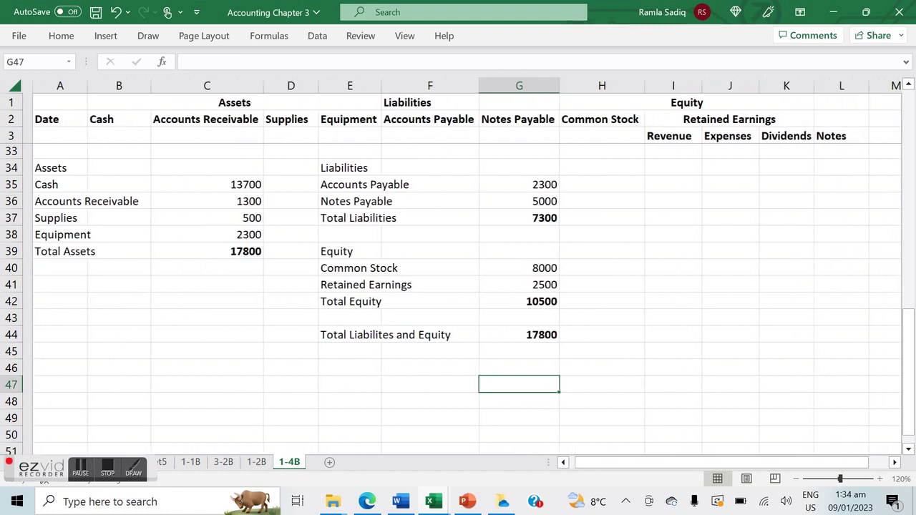
pyautogui.scroll(7, 508, 411)
pyautogui.scroll(3, 458, 299)
pyautogui.scroll(-11, 458, 299)
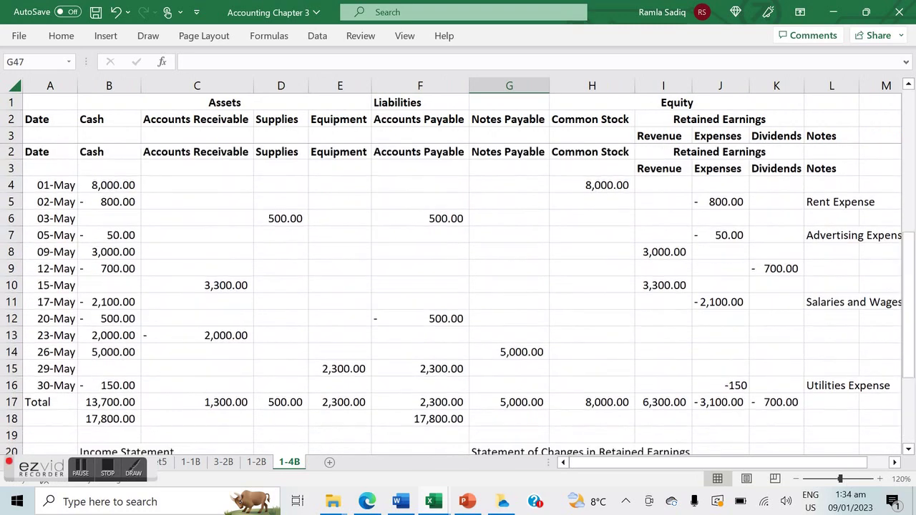
pyautogui.scroll(11, 458, 299)
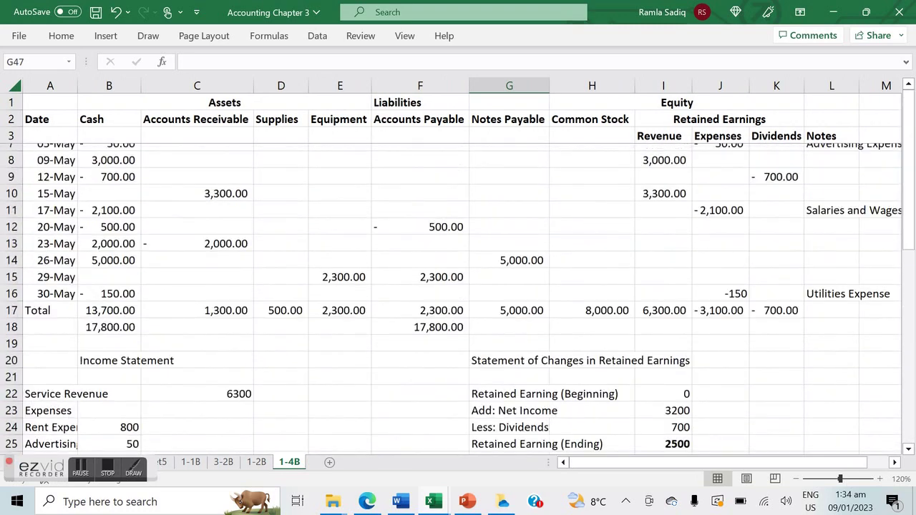